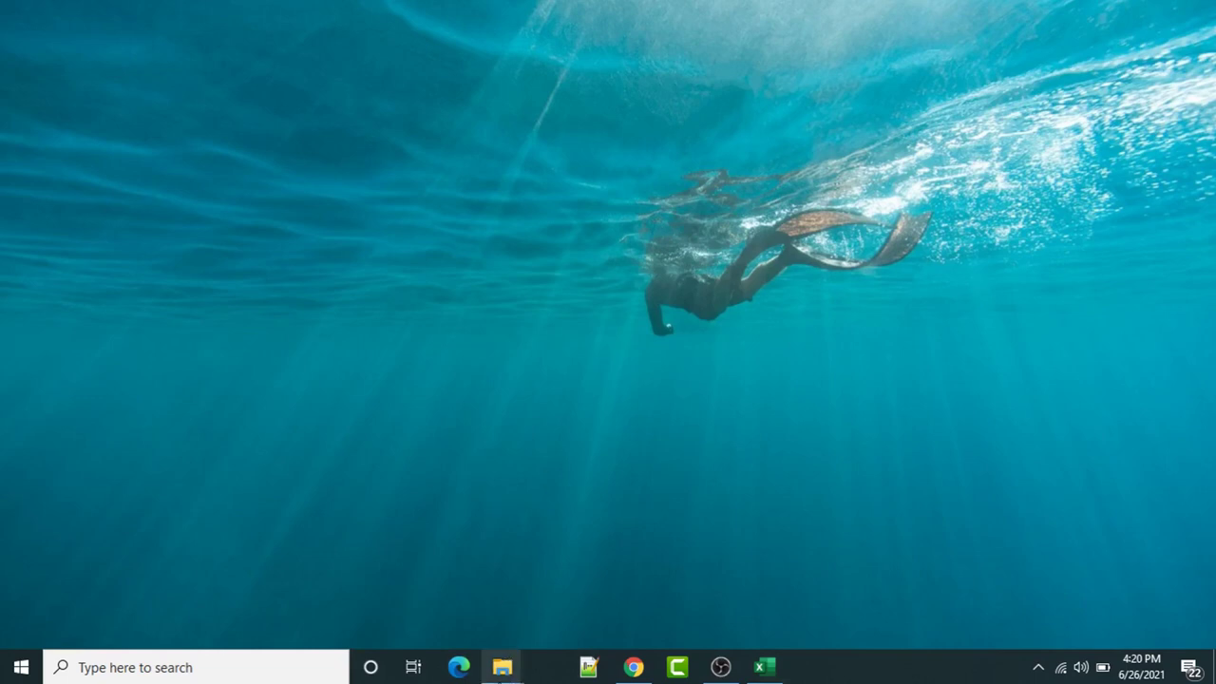
Open the HR_DATASET.dxp analysis file from the Spotfire Course videos documents folder.
mouse_move(502, 667)
click(415, 616)
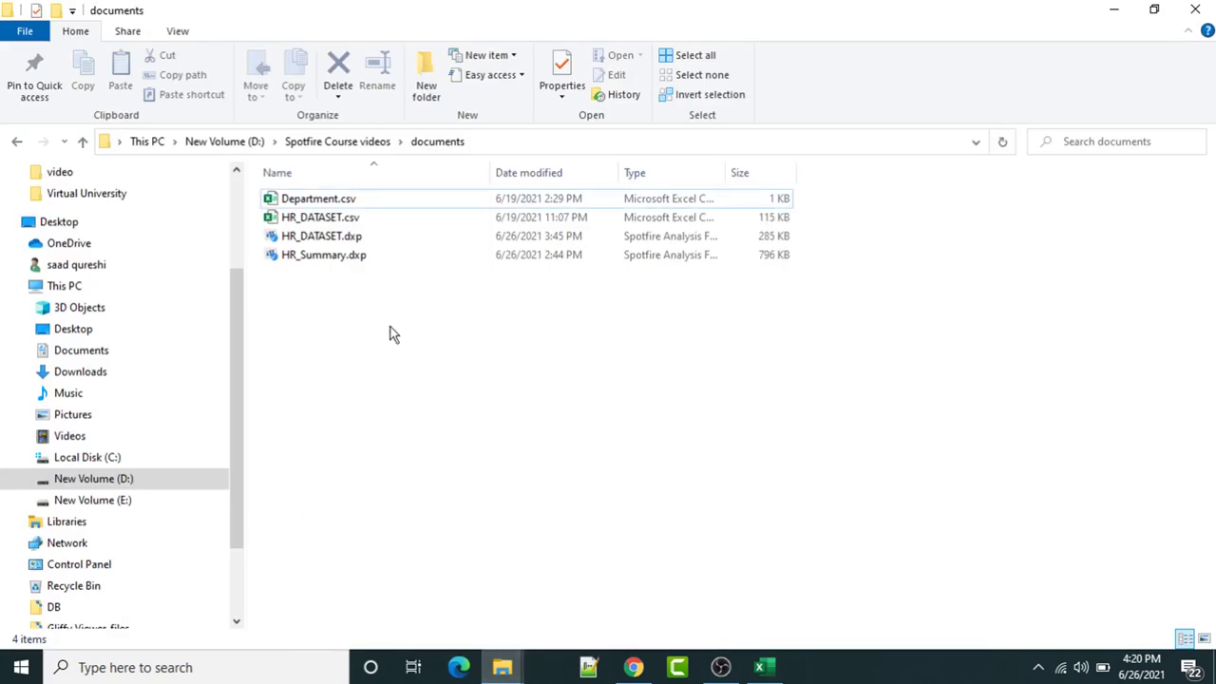
double_click(317, 238)
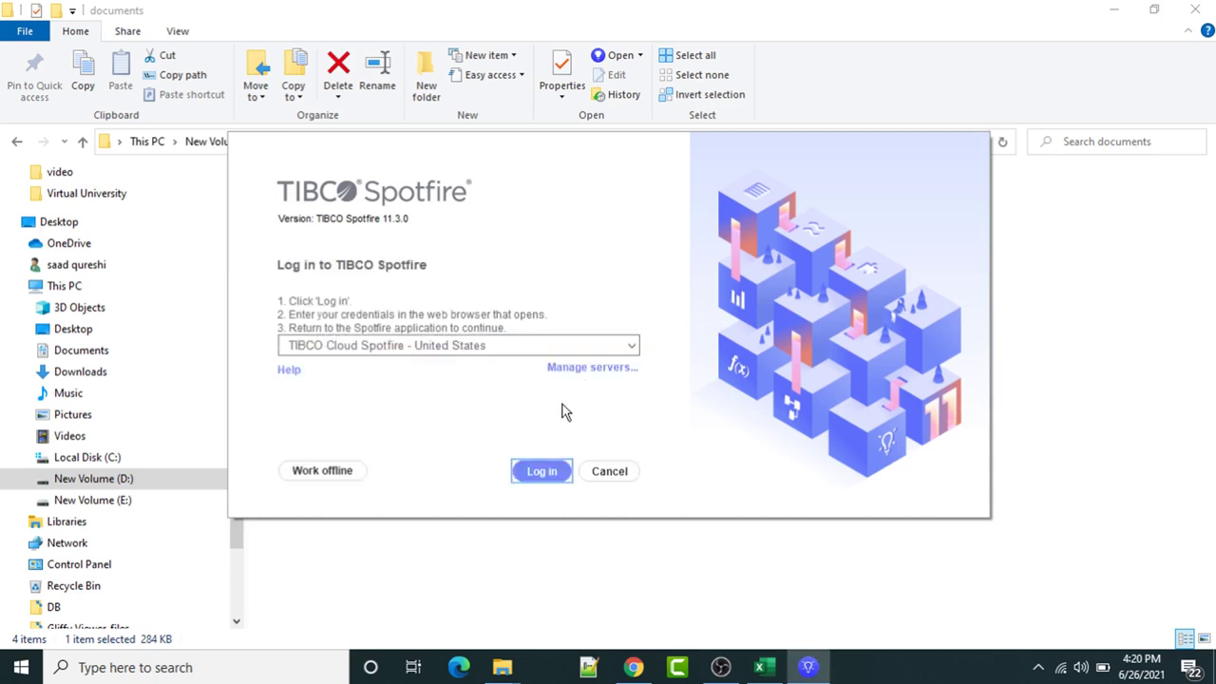
Log in to the TIBCO Cloud Spotfire - United States server with the account's e-mail address and password.
click(547, 475)
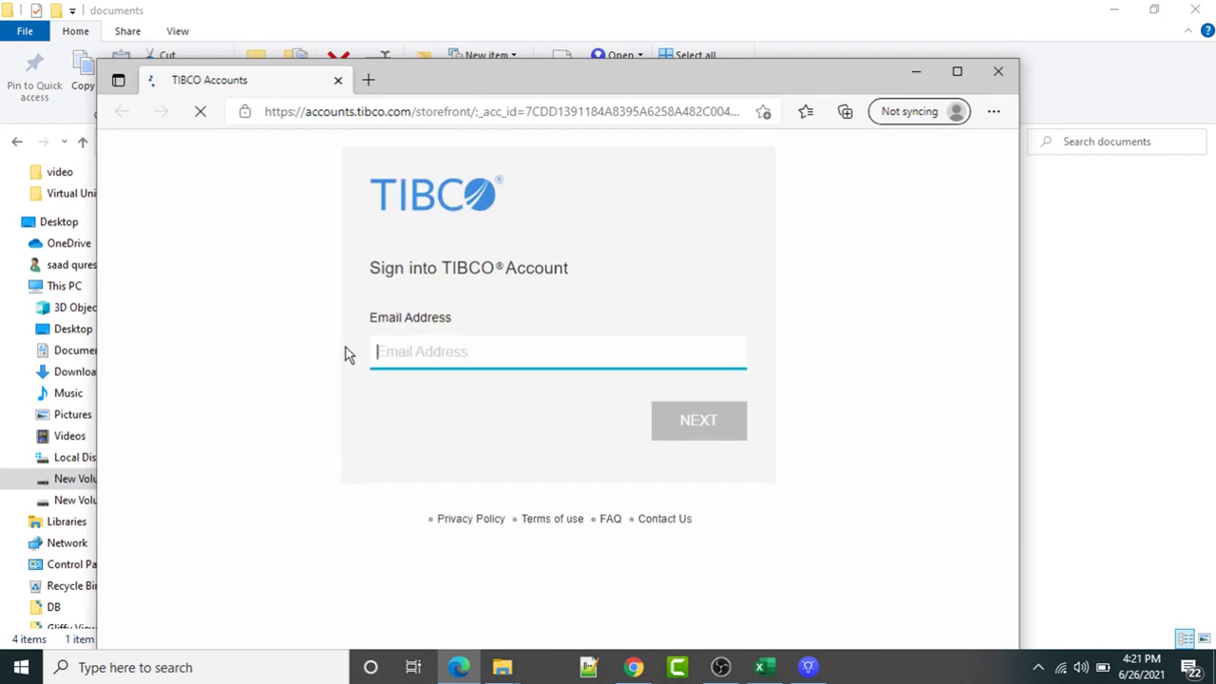
click(422, 378)
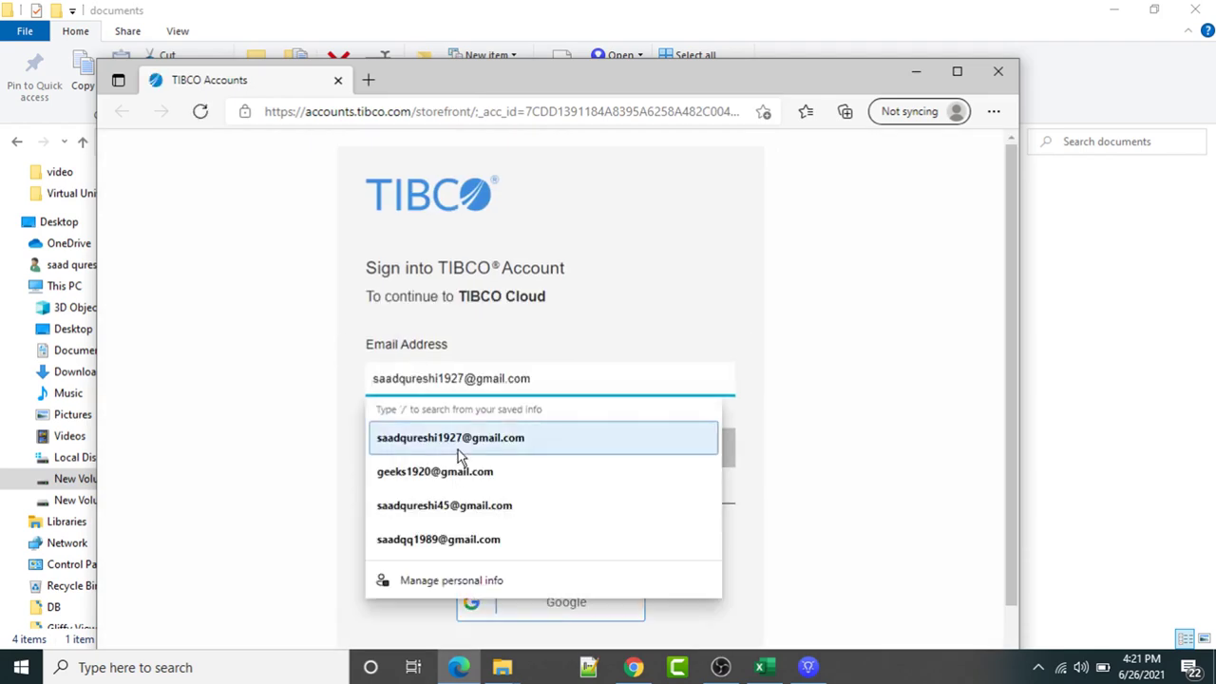
click(458, 449)
click(704, 445)
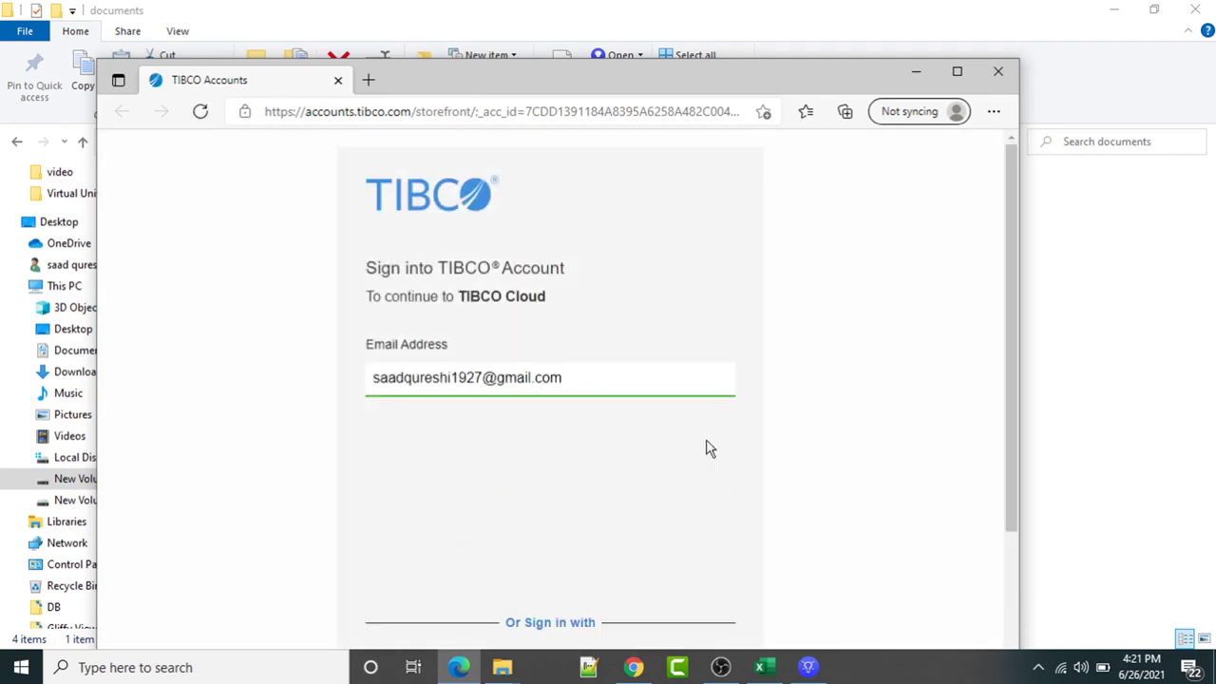
text(••••)
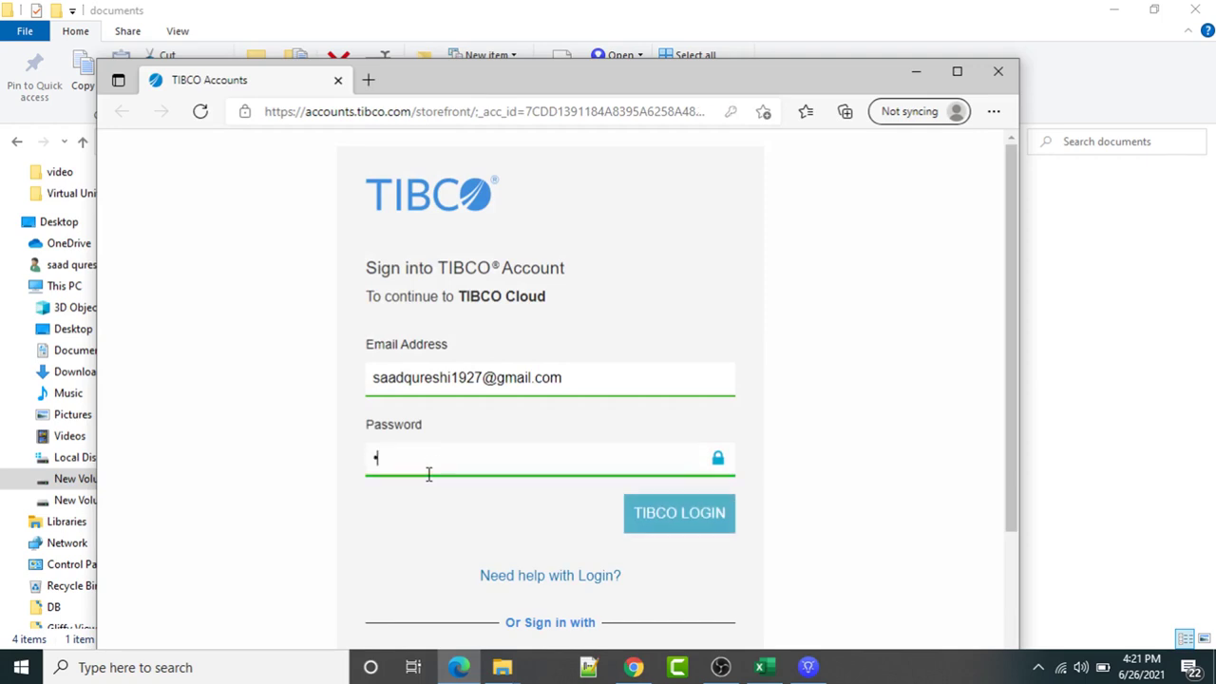
text(••••••••)
click(689, 514)
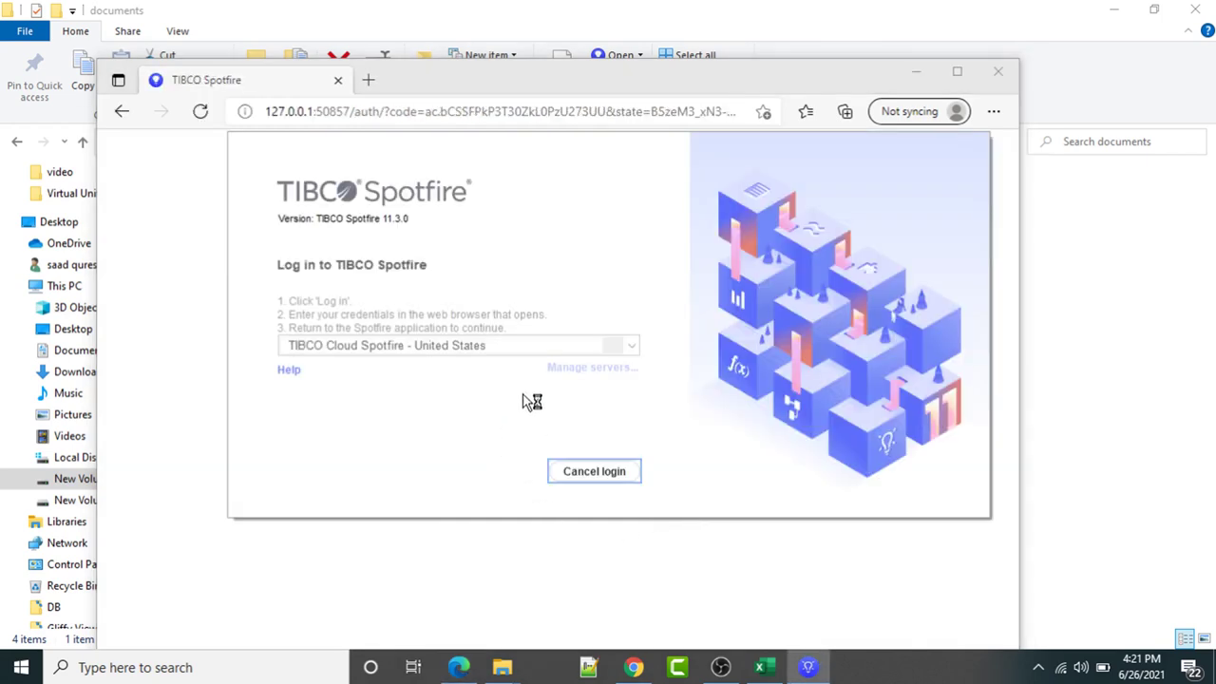
Minimize the authentication browser window and switch back to the TIBCO Spotfire window.
click(560, 80)
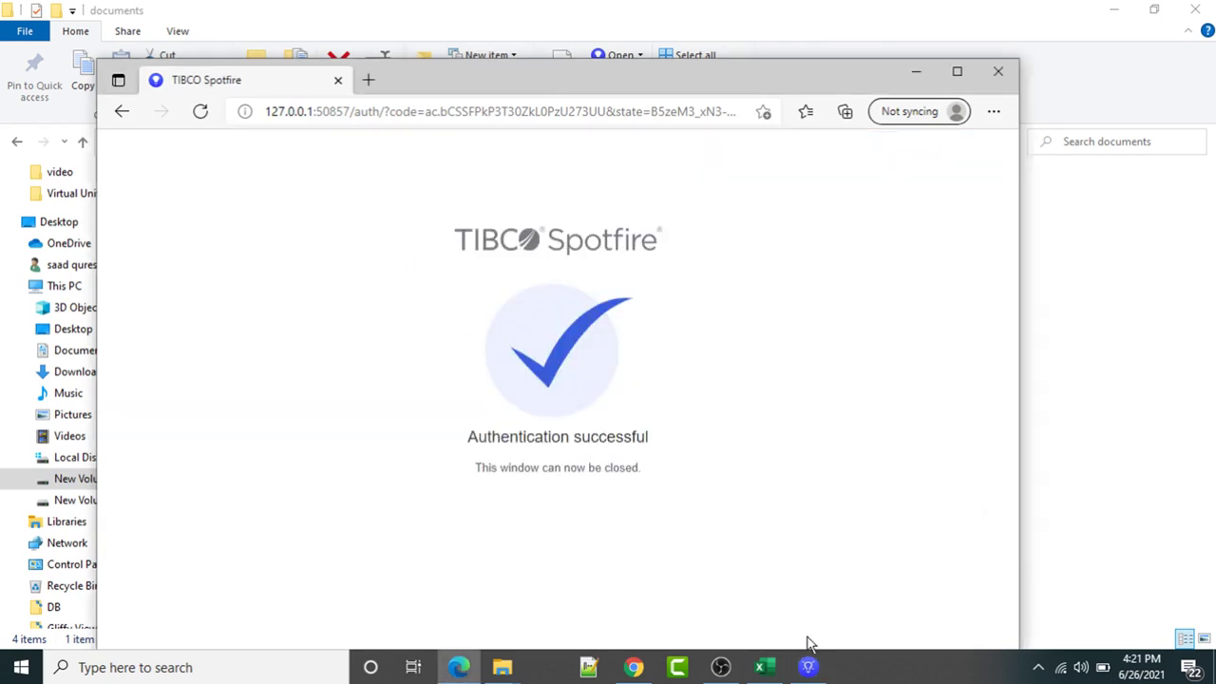
mouse_move(814, 673)
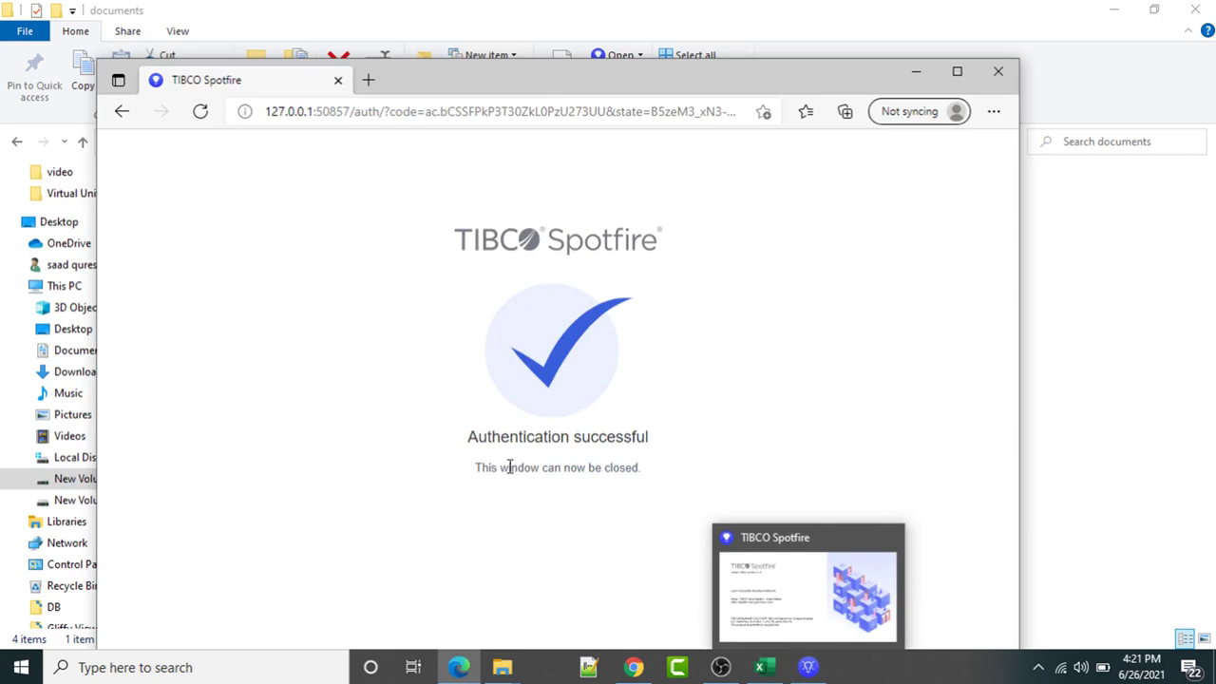
click(806, 671)
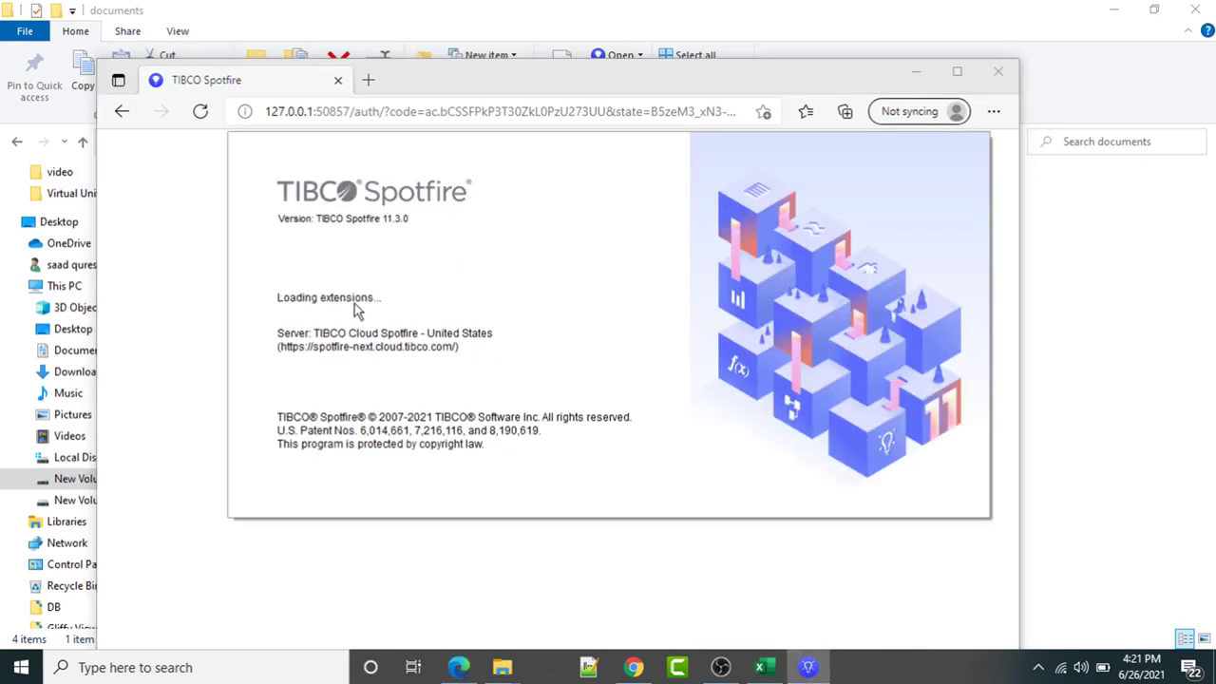
click(917, 80)
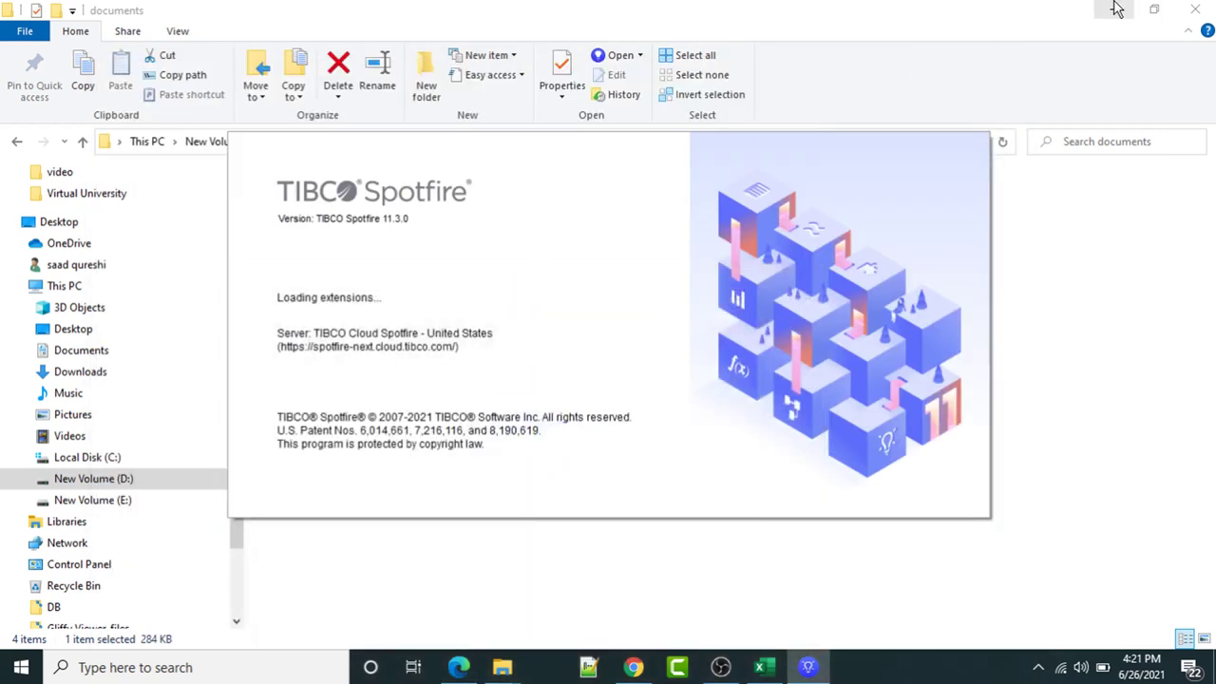
click(1114, 9)
mouse_move(502, 667)
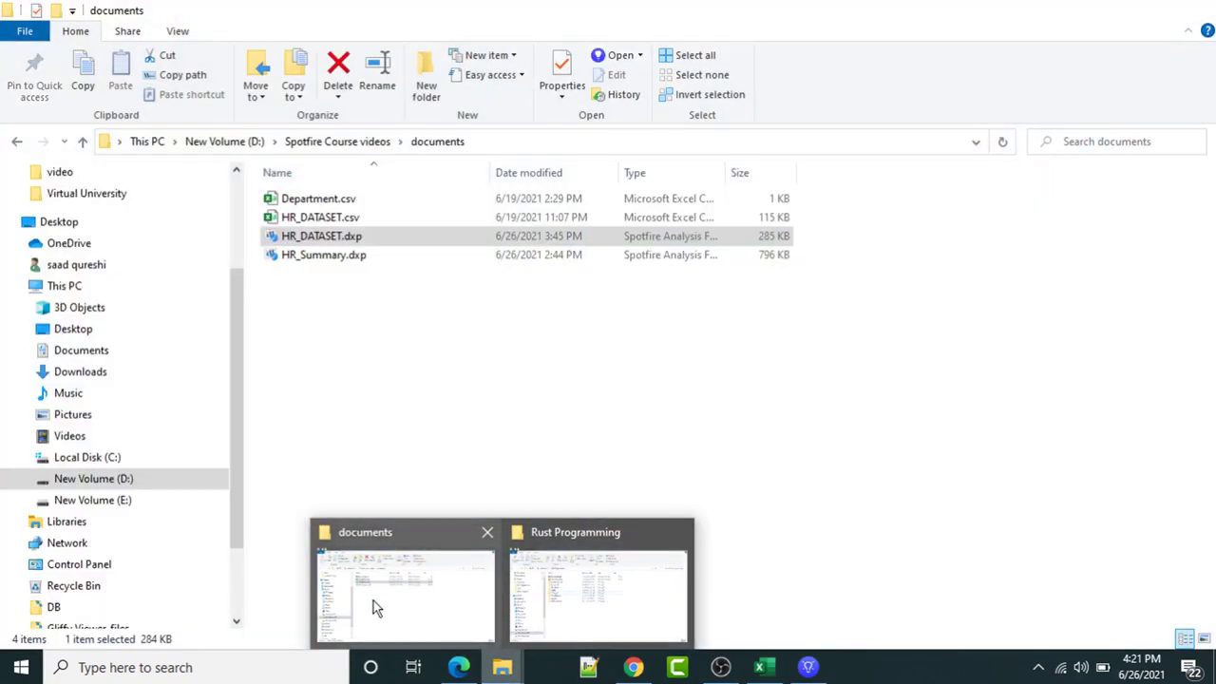
click(373, 600)
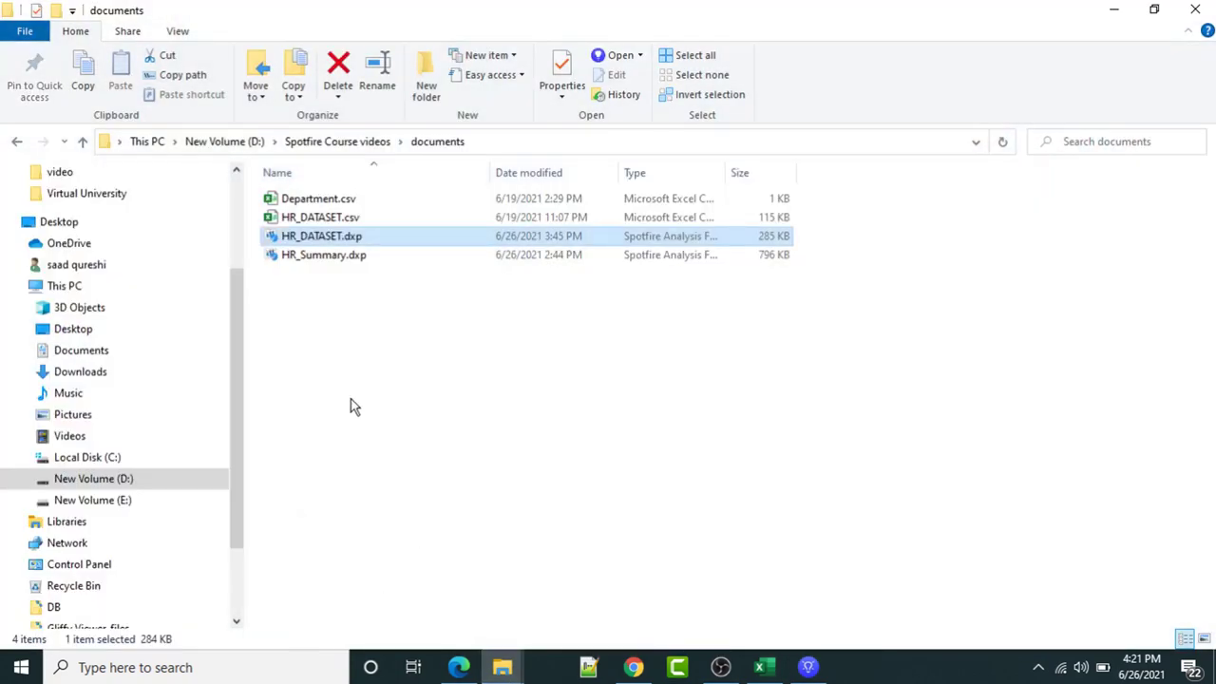
click(813, 671)
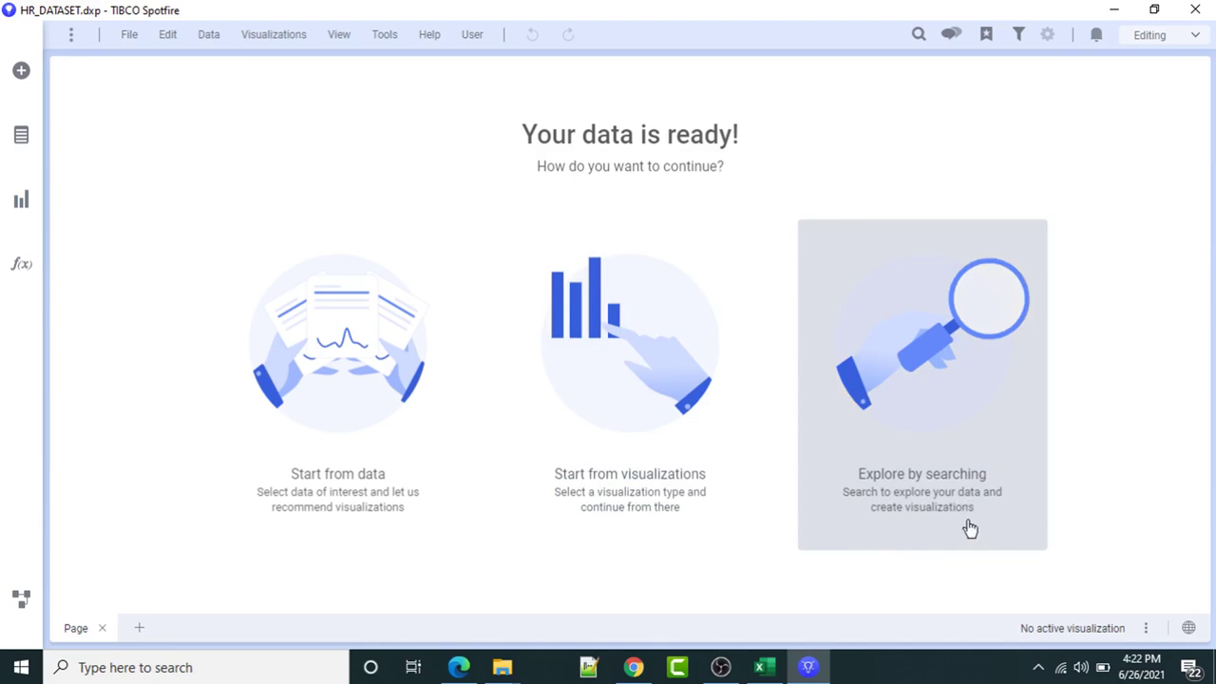
Add a KPI chart to the page from the available visualization types.
click(21, 137)
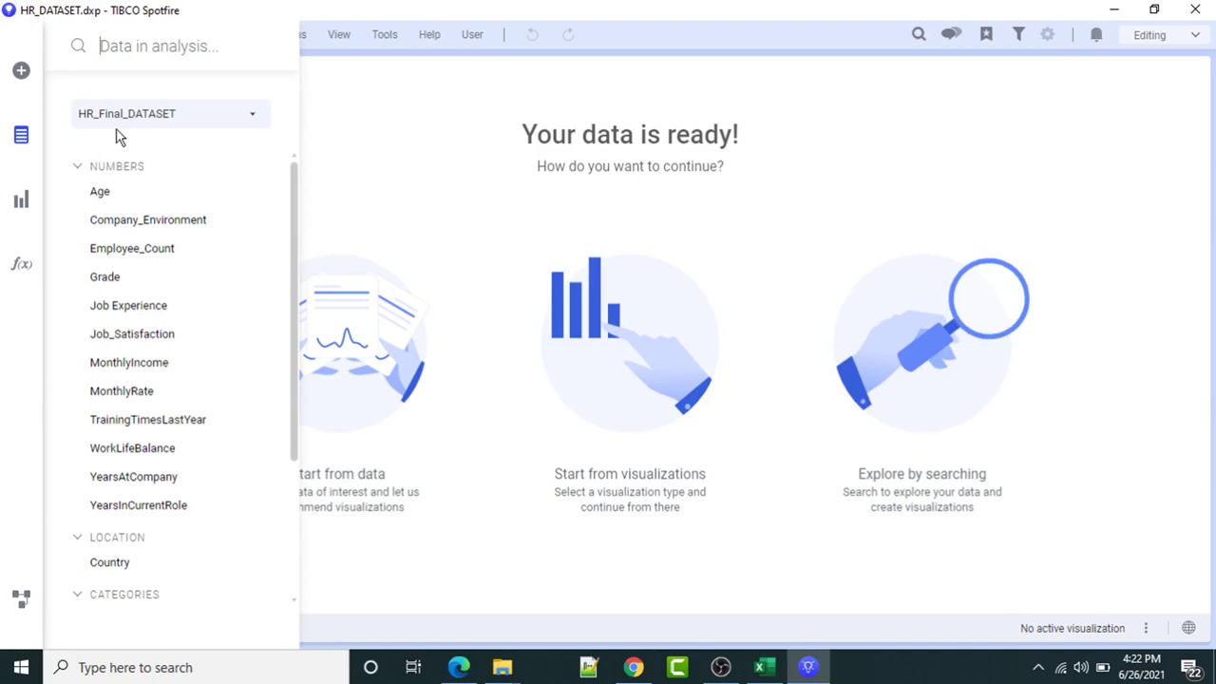
click(23, 202)
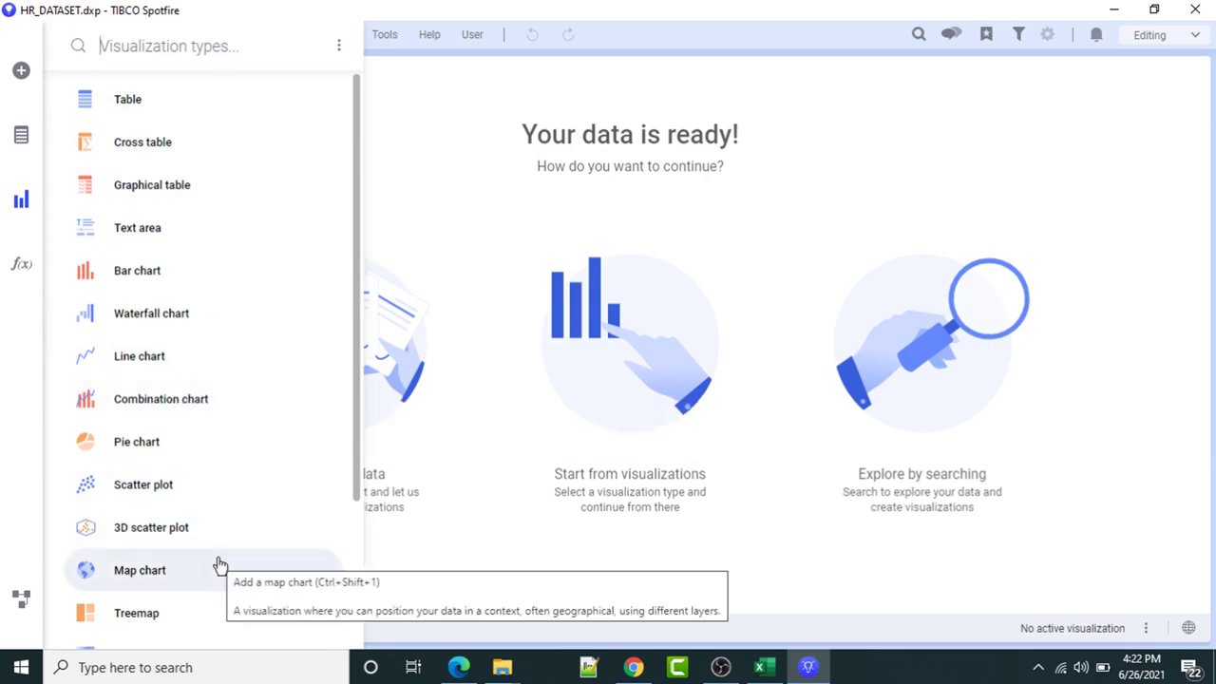
drag(353, 441, 355, 591)
click(182, 505)
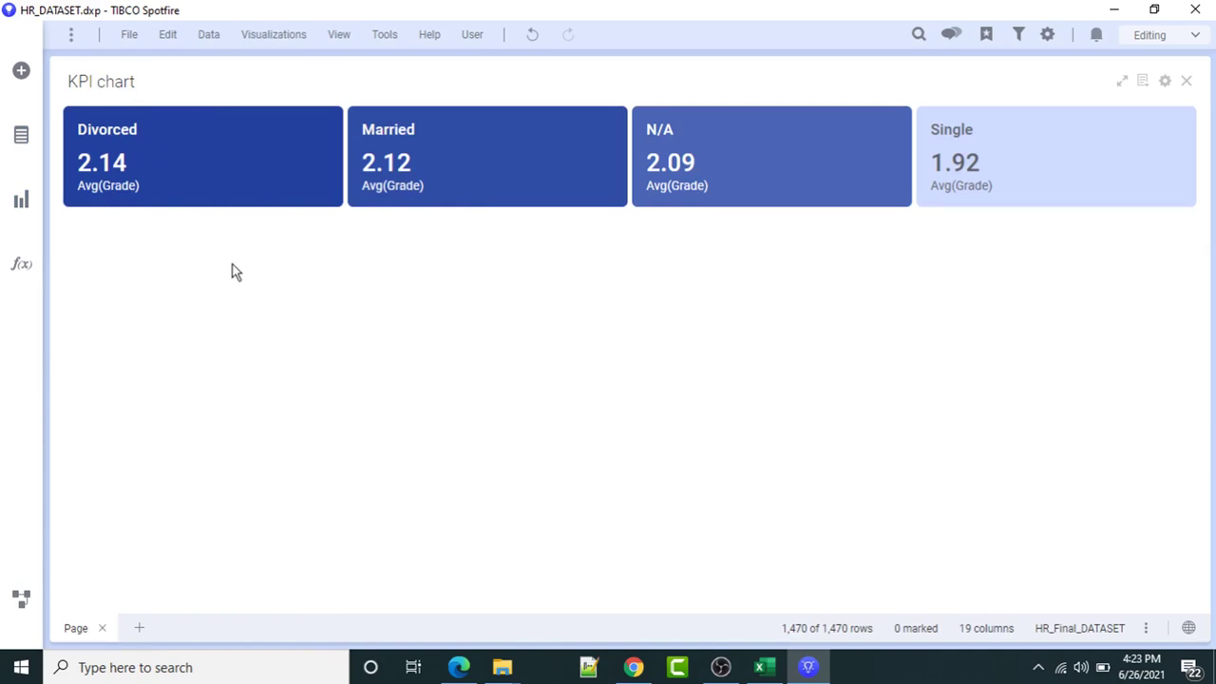
In the KPI chart's properties, remove the Grade per MaritalStatus KPI and add a new KPI in its place.
mouse_move(122, 163)
click(156, 161)
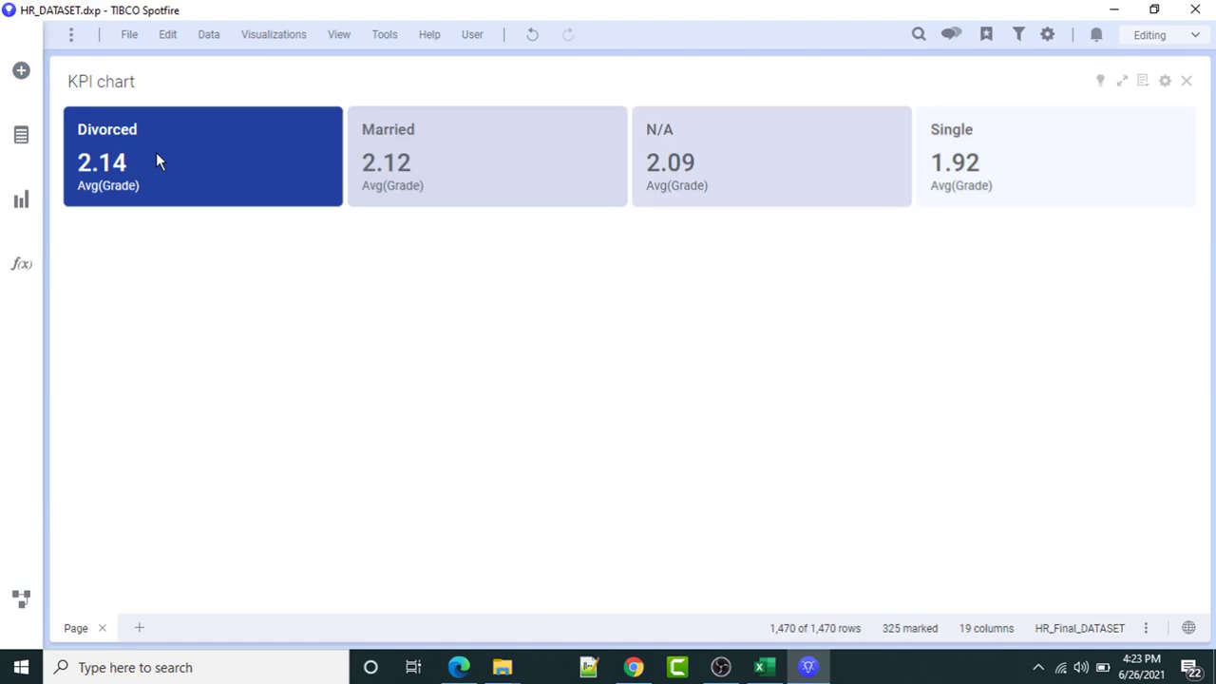
right_click(157, 154)
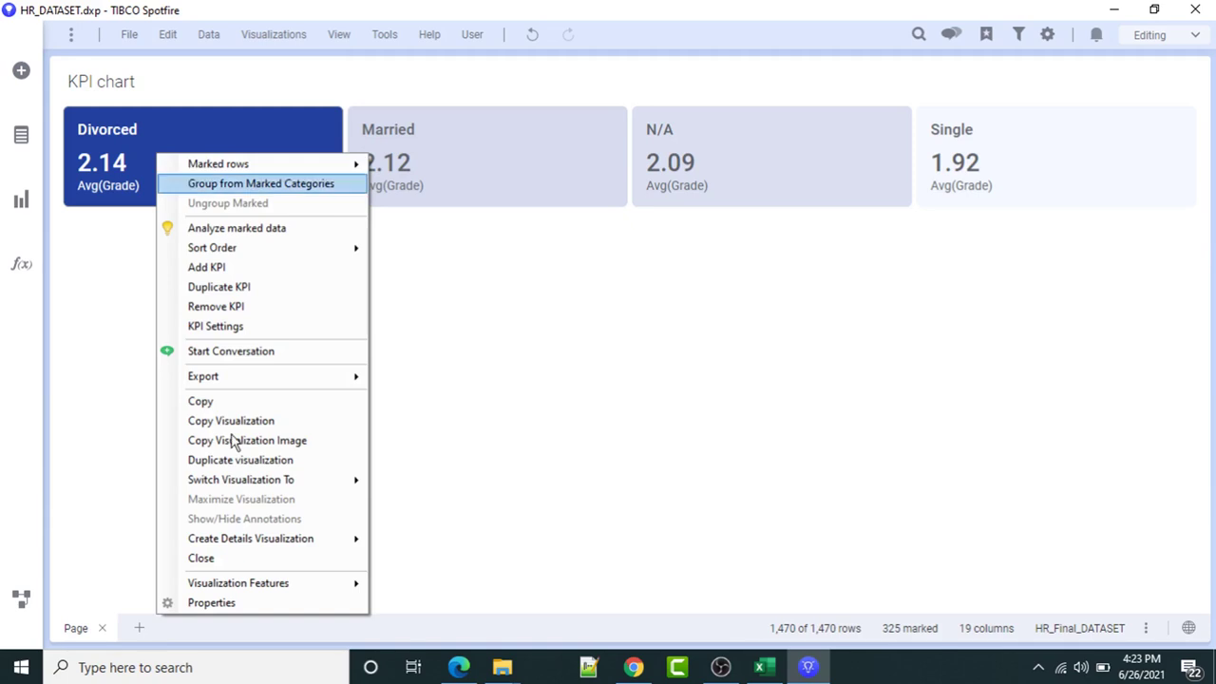
click(218, 602)
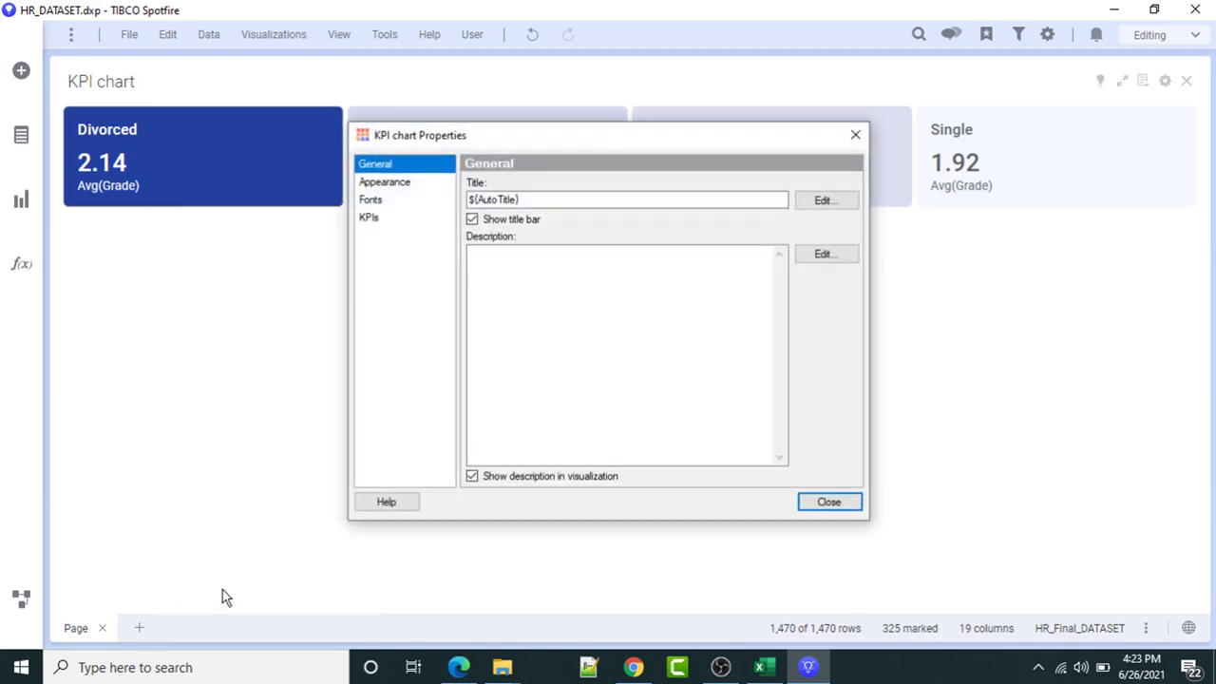
click(384, 184)
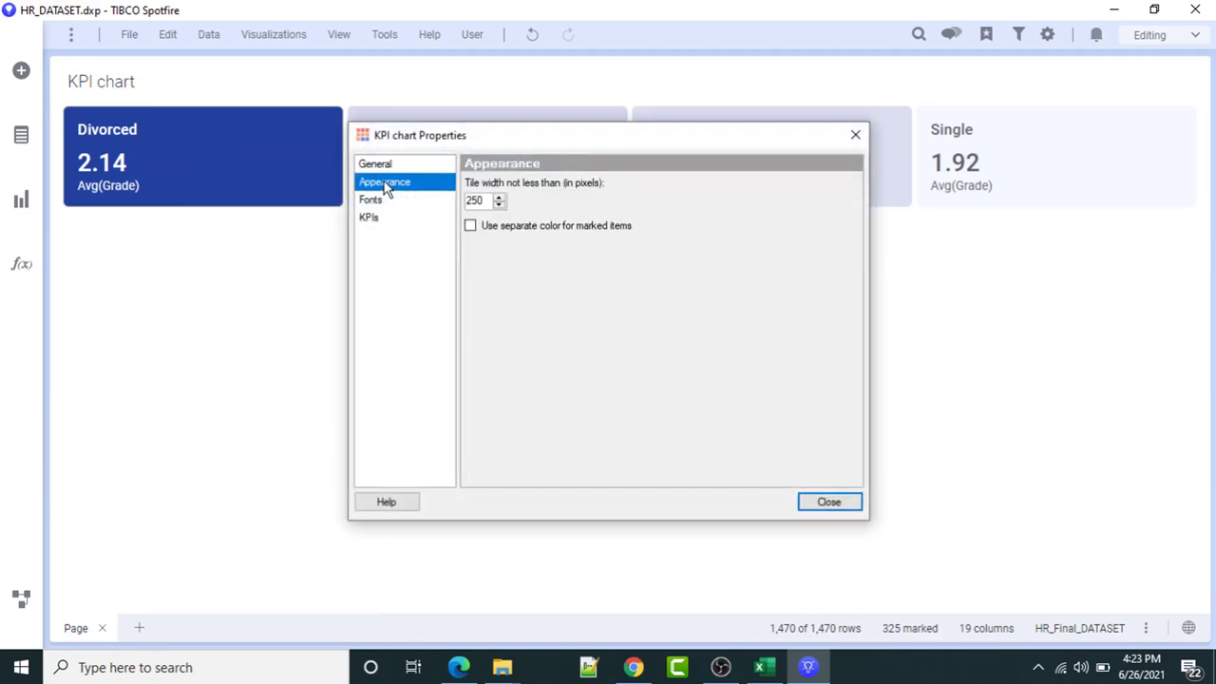
click(373, 219)
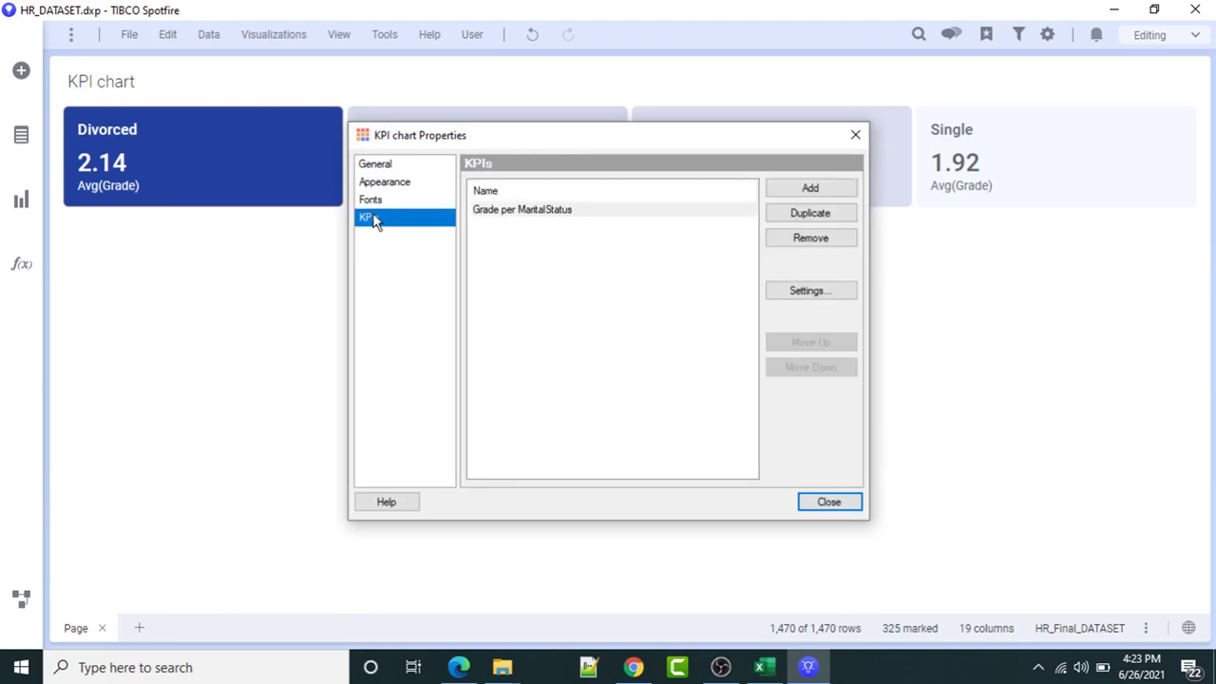
click(528, 218)
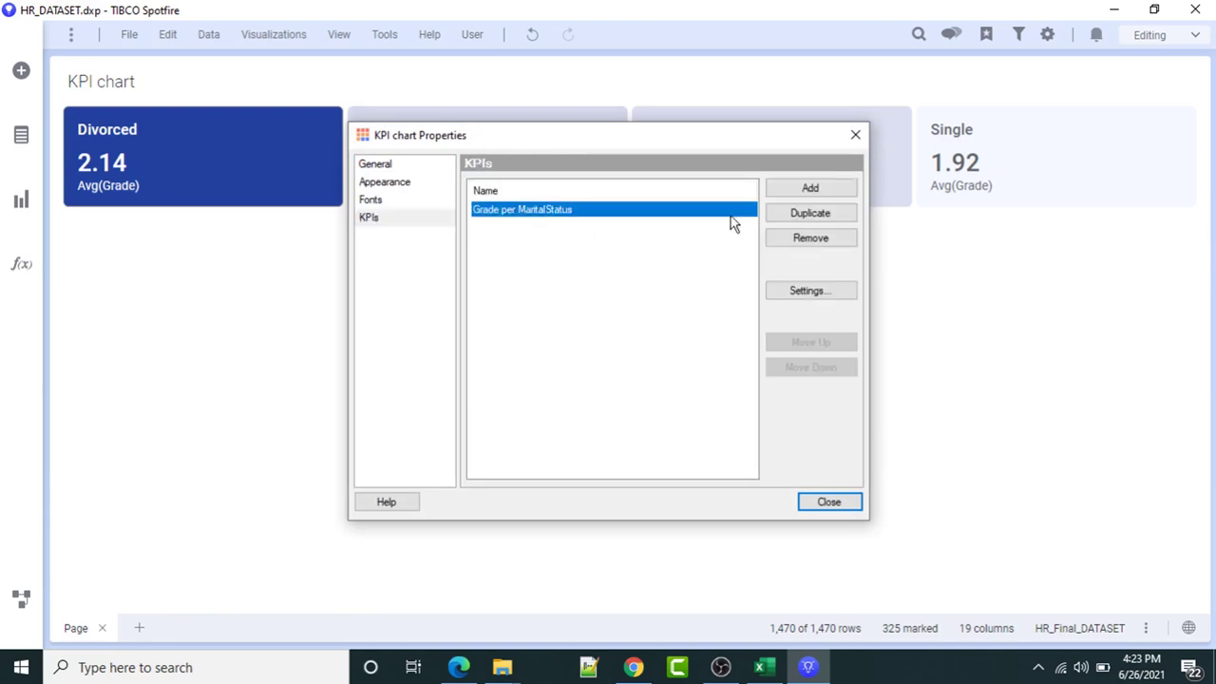
click(823, 243)
click(803, 191)
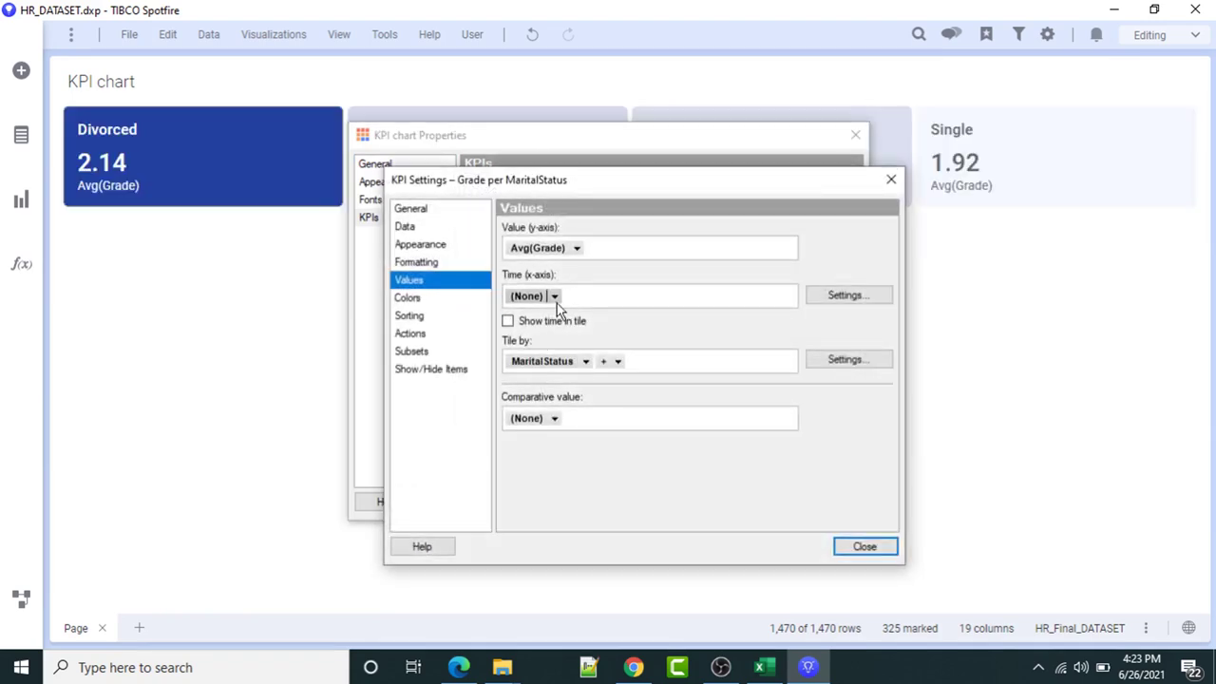
Set the KPI's y-axis value to UniqueCount of Employee_ID with the display name No of Employees.
click(576, 248)
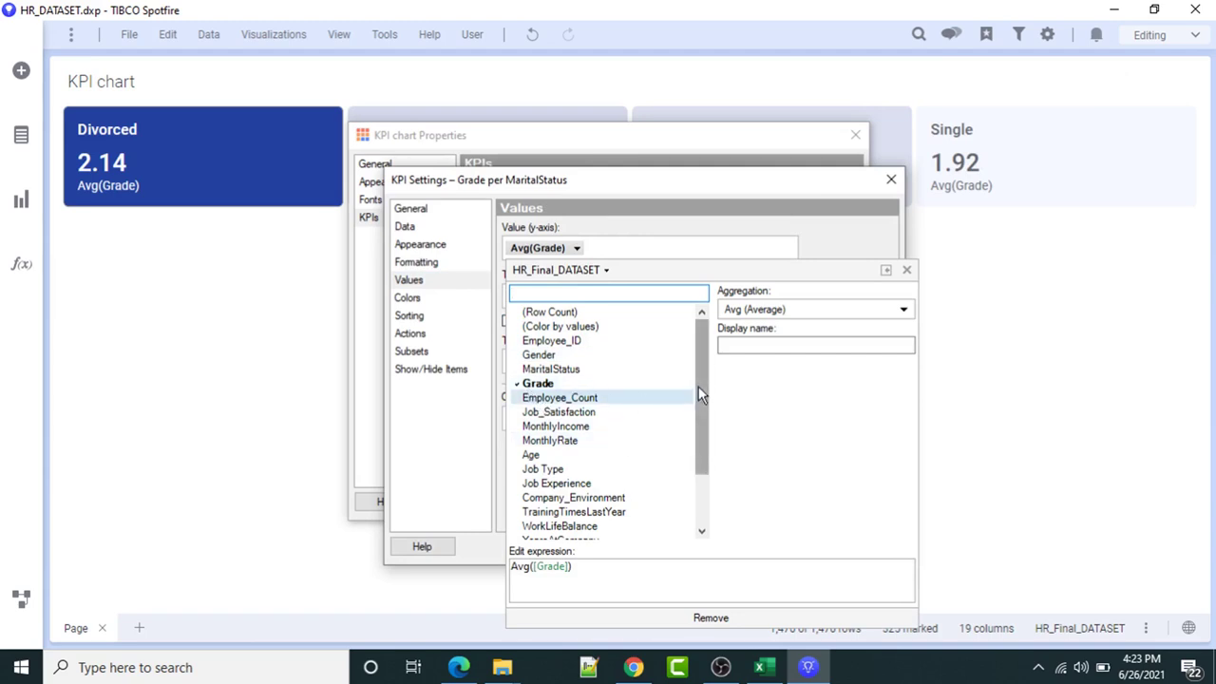
click(568, 347)
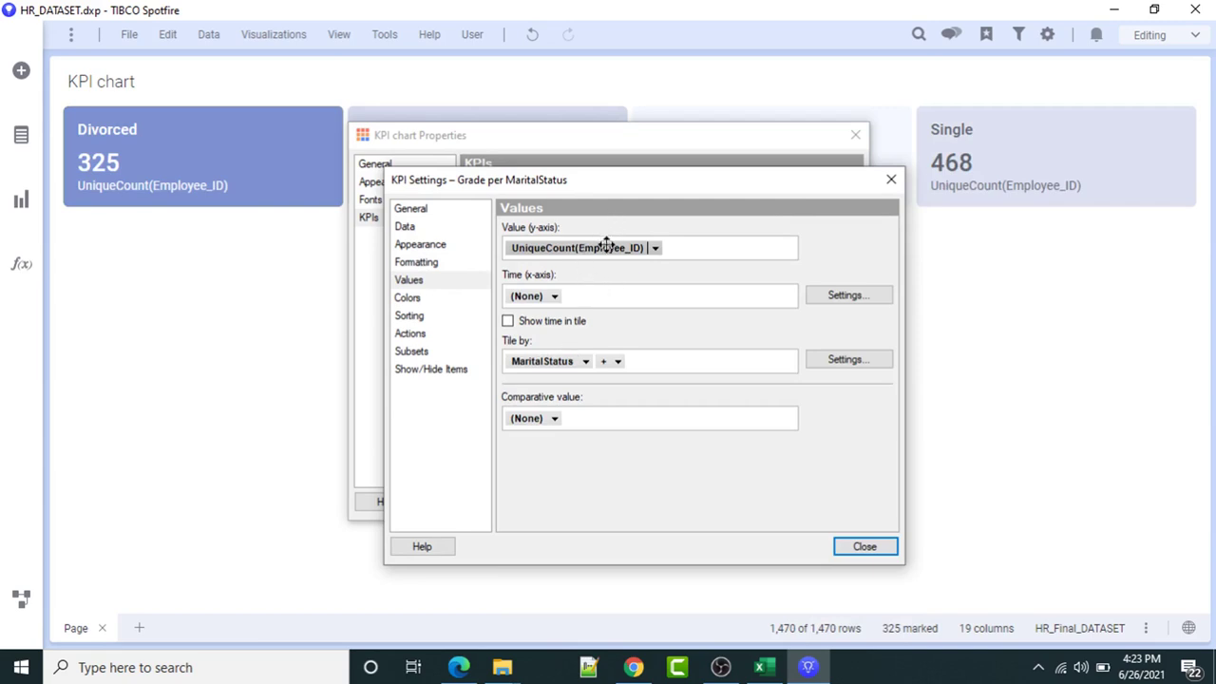
click(653, 249)
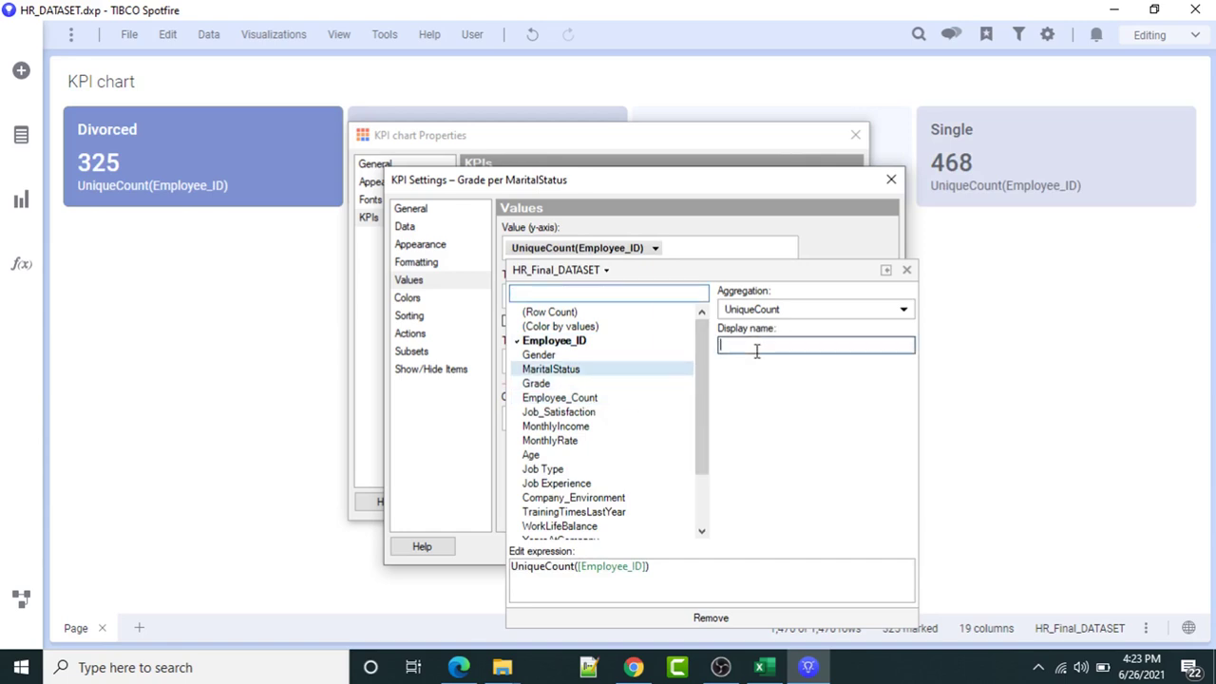
text(No of Employees)
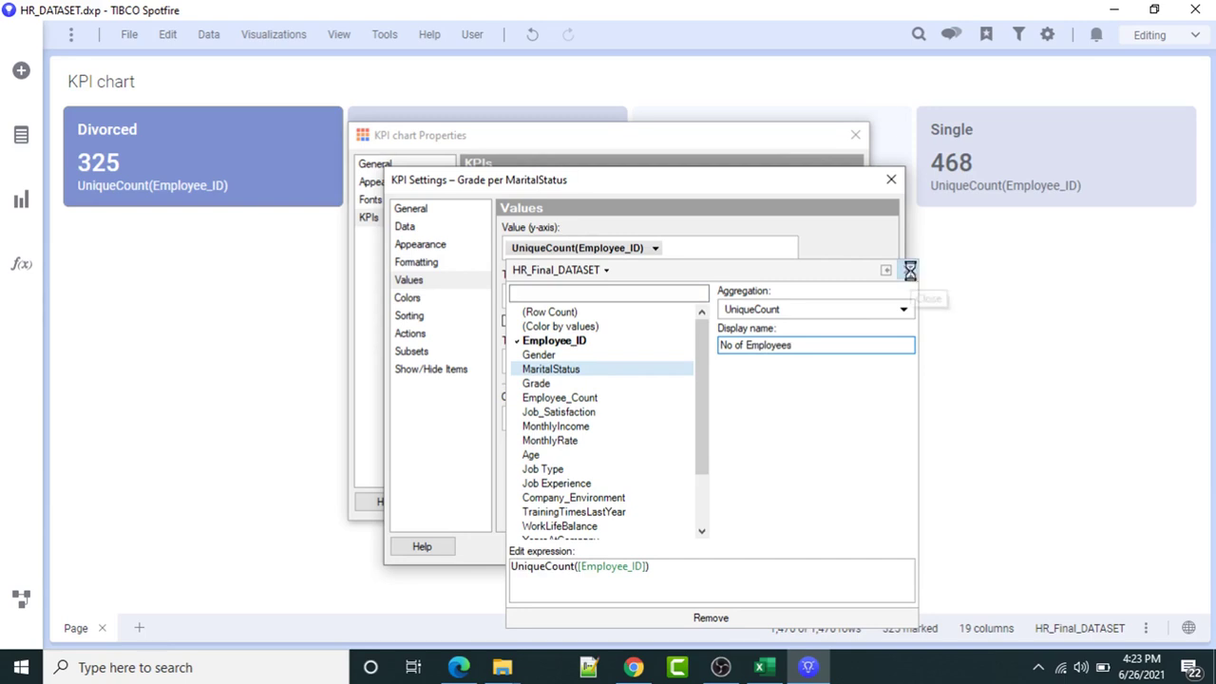
click(906, 270)
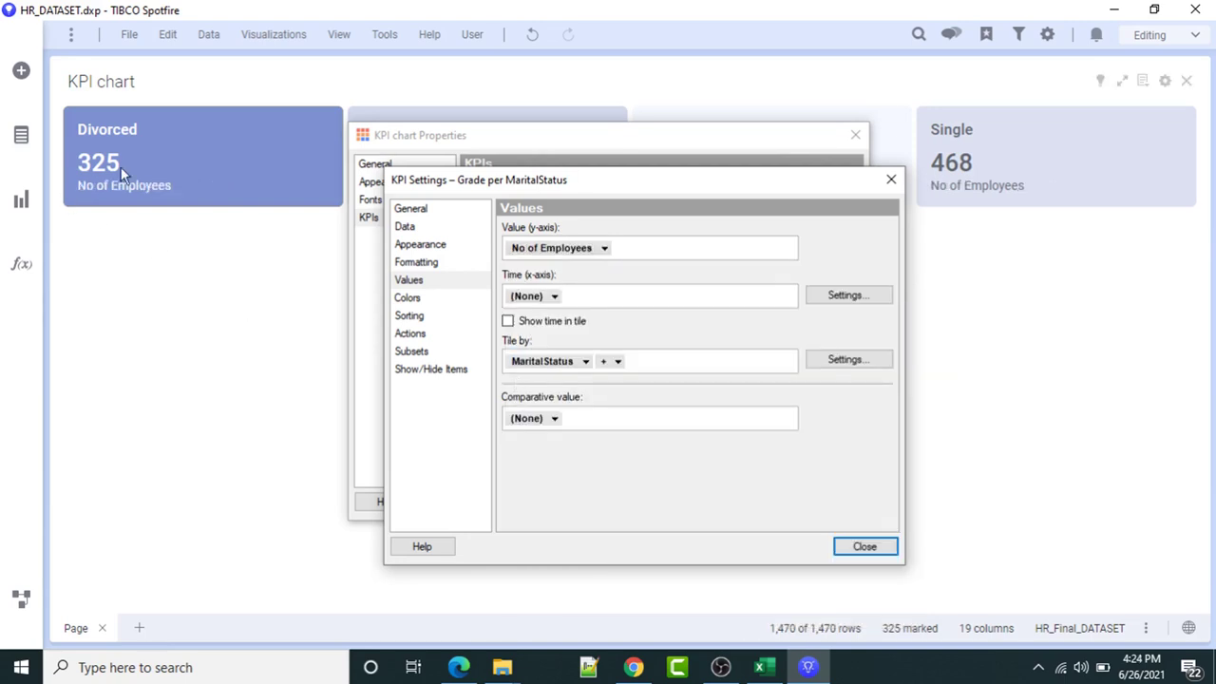
Format the No of Employees value axis as Number and close the KPI's settings.
click(403, 228)
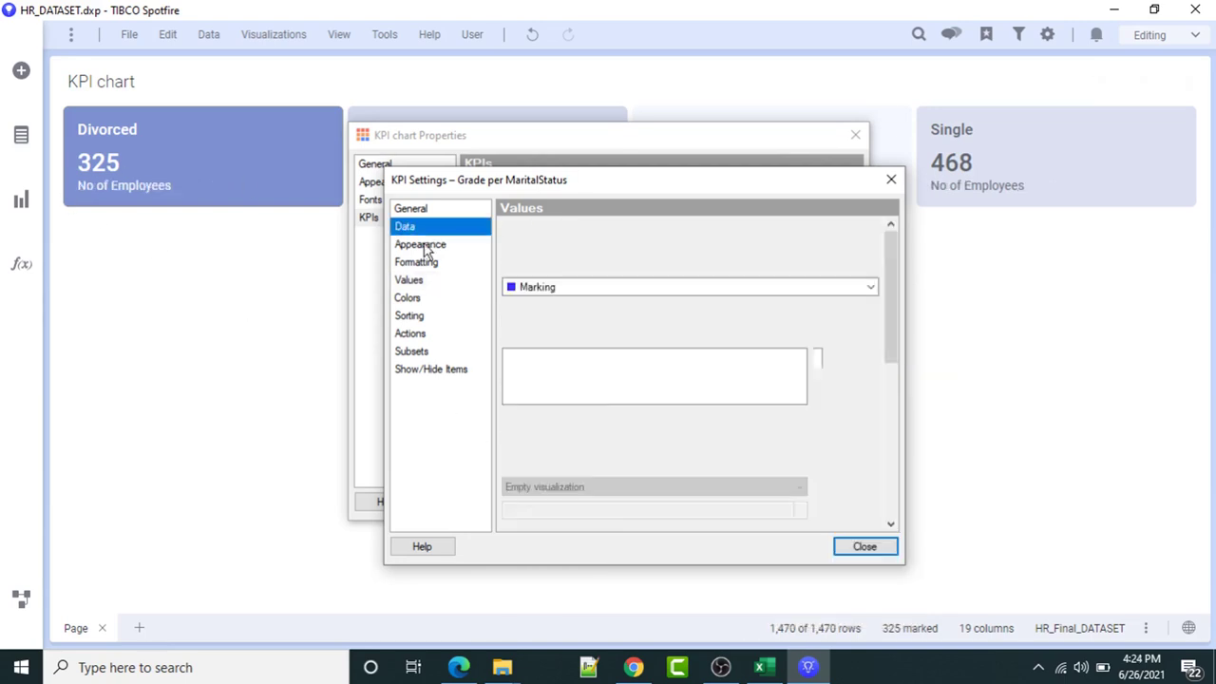
click(411, 244)
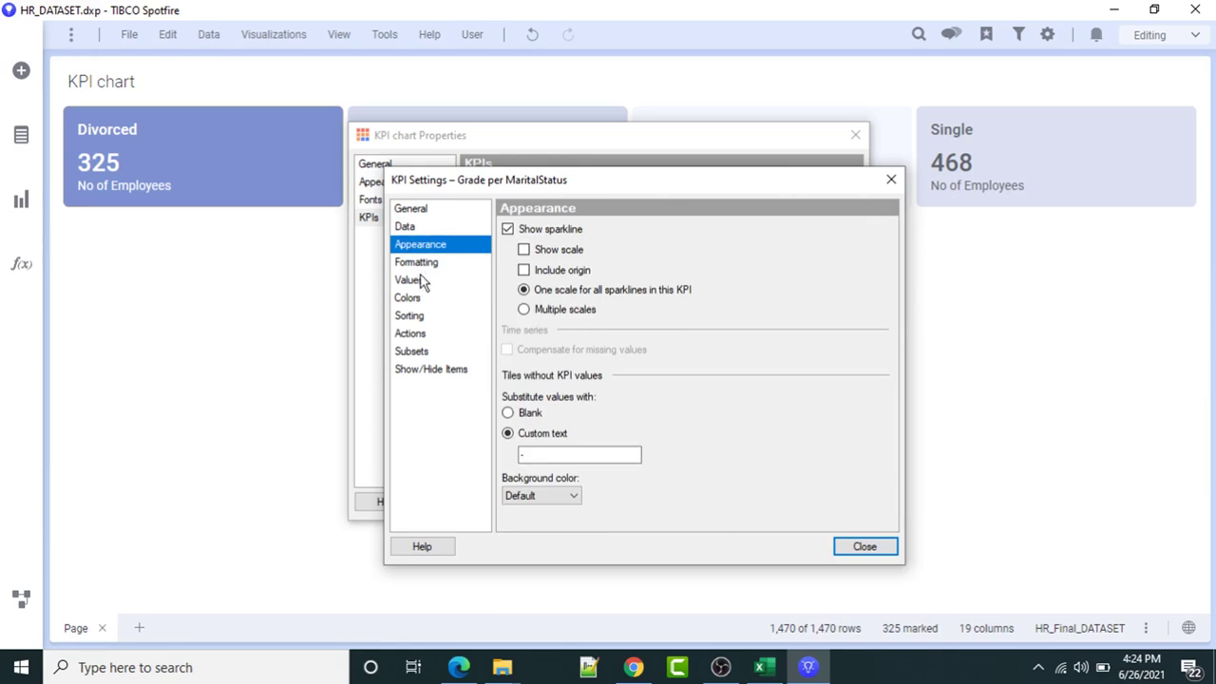
click(419, 264)
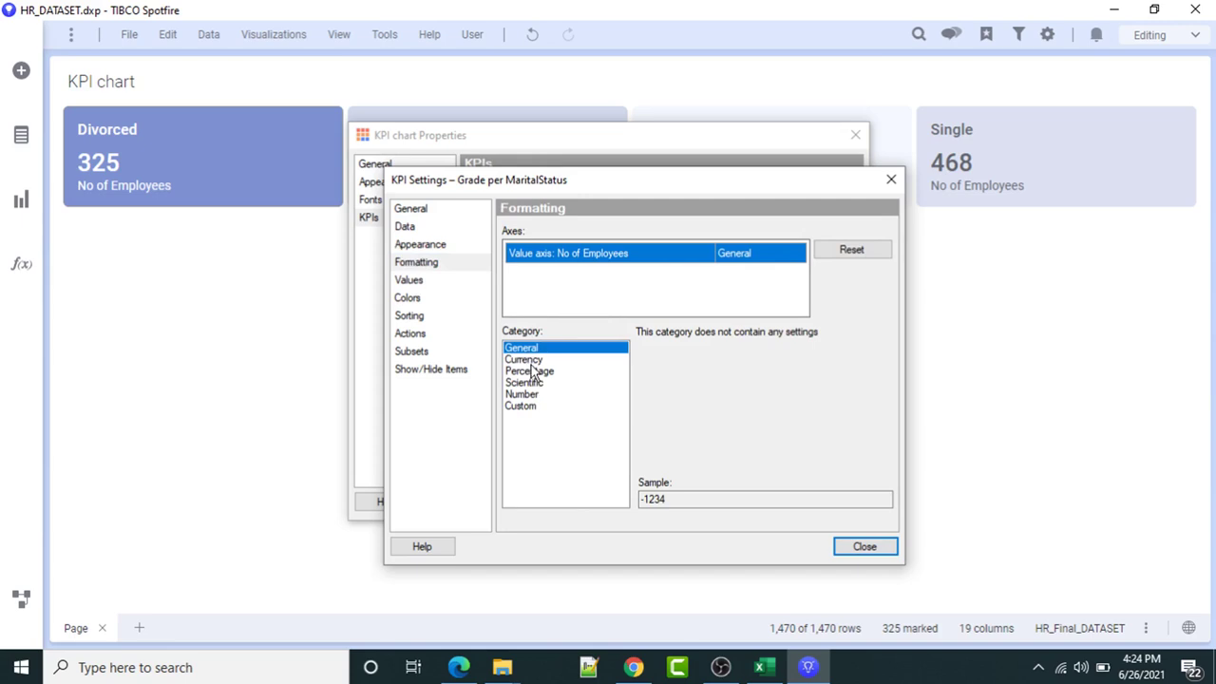
click(526, 360)
click(525, 382)
click(529, 393)
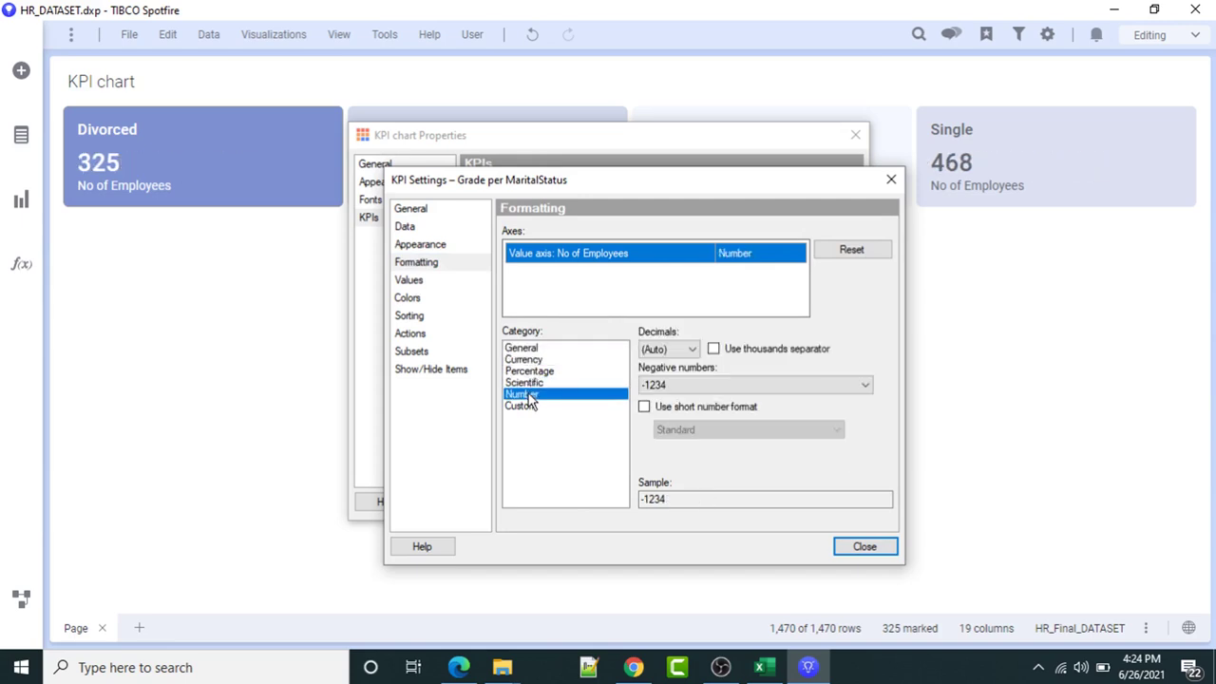
click(884, 545)
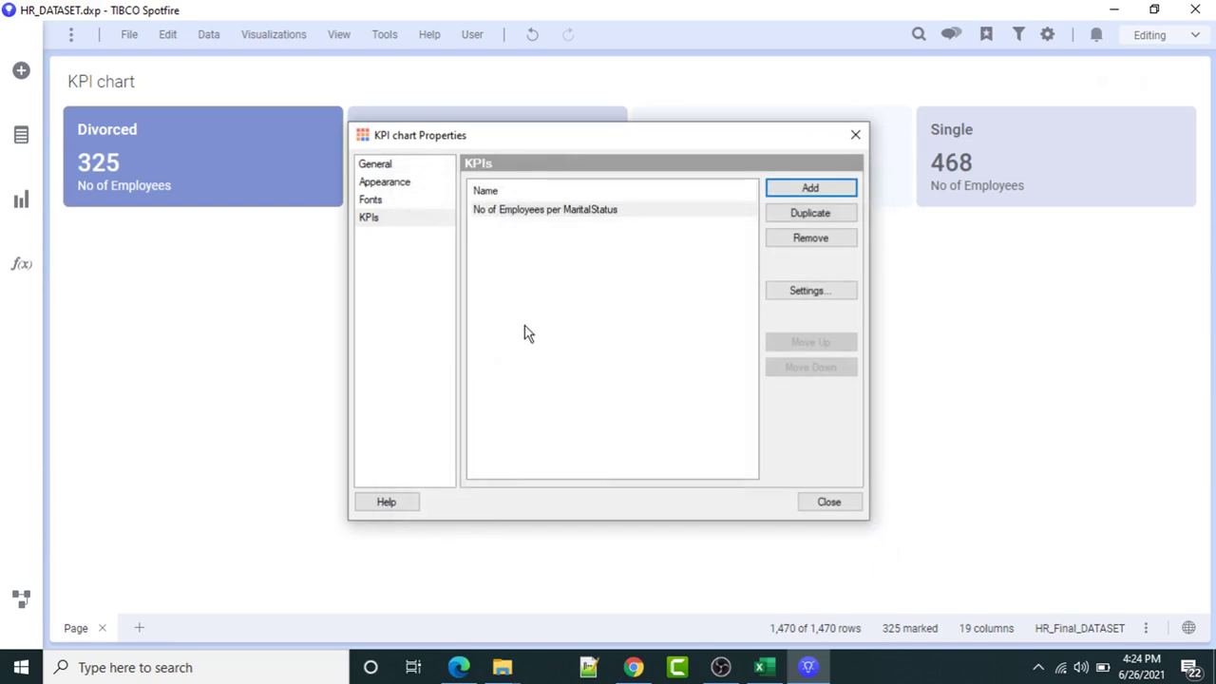
Add a second KPI that shows the average of MonthlyIncome, with the display name Average Monthly Income.
click(810, 188)
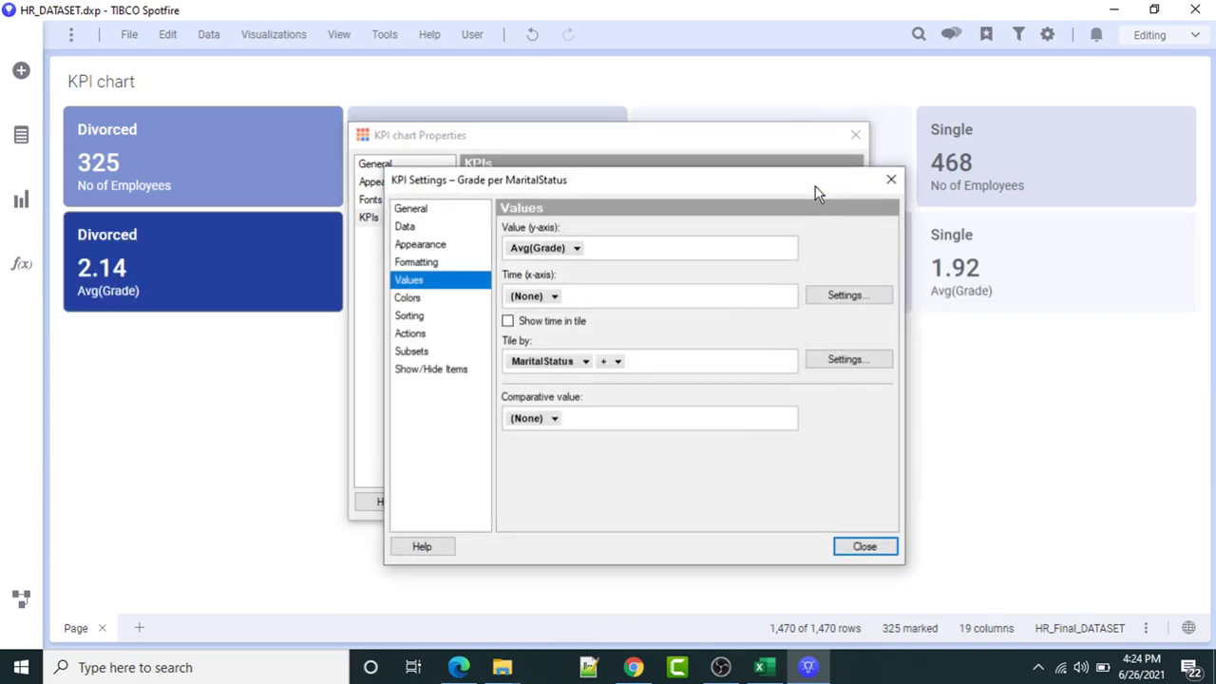
click(577, 248)
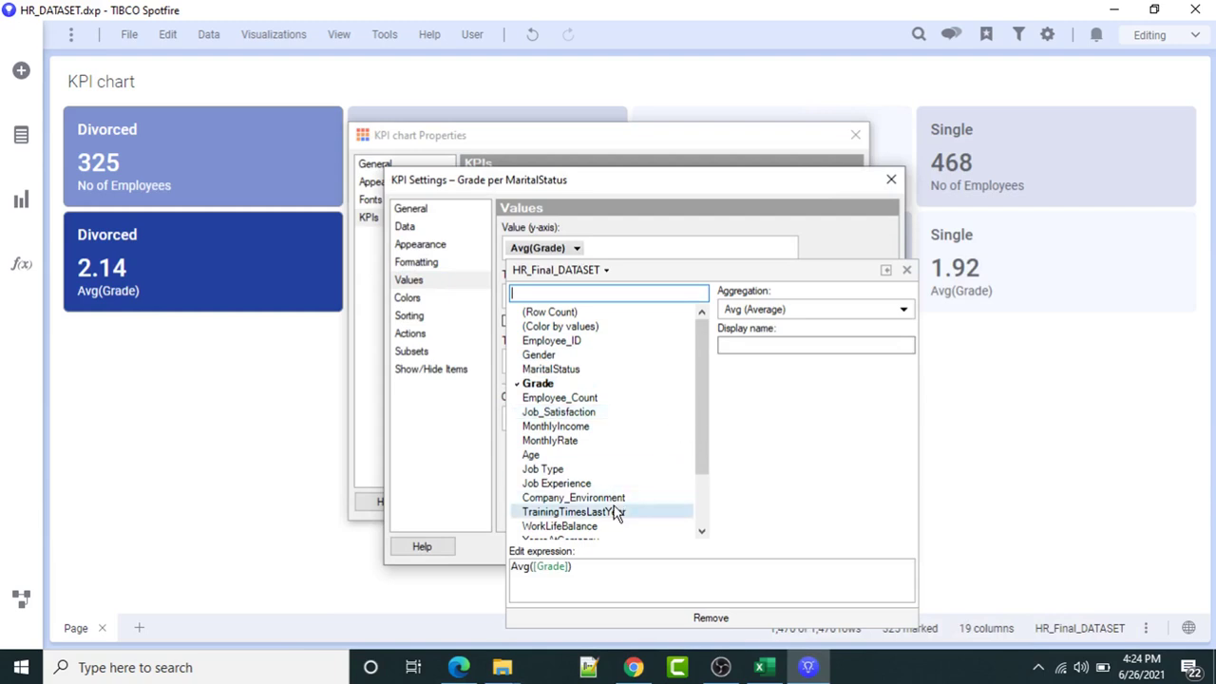
click(598, 430)
click(767, 345)
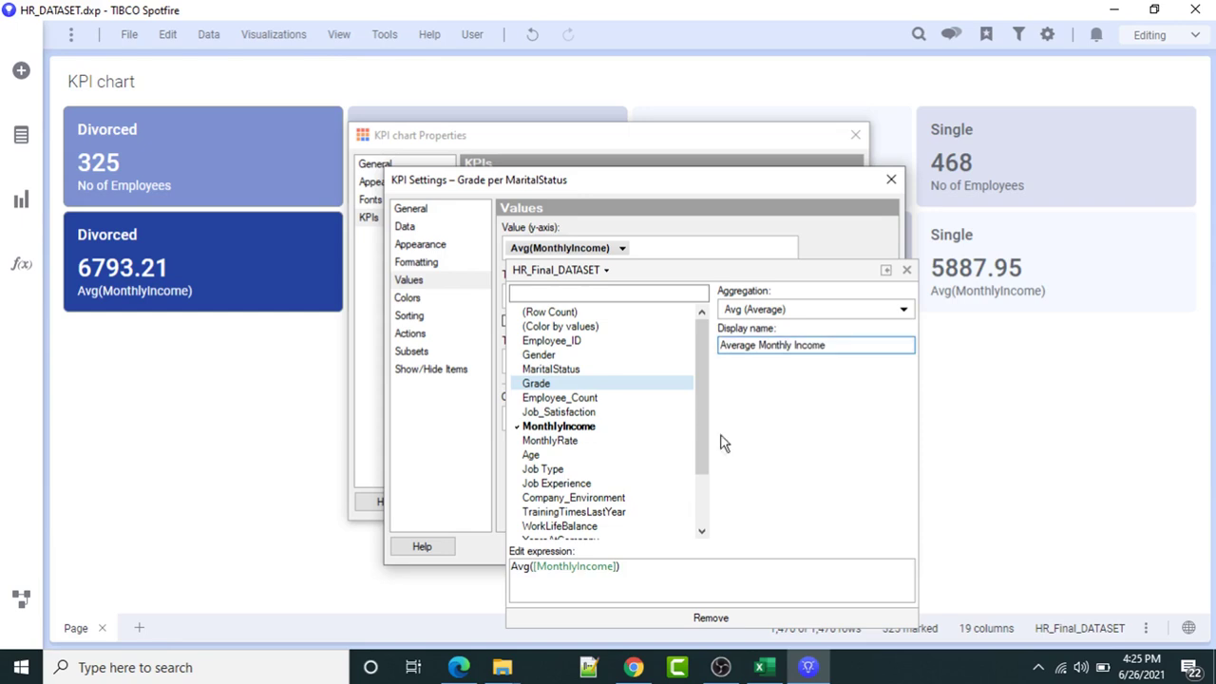
Format the Average Monthly Income value axis as US dollar Currency with 2 decimals and the short number format, and close the KPI's settings.
click(425, 263)
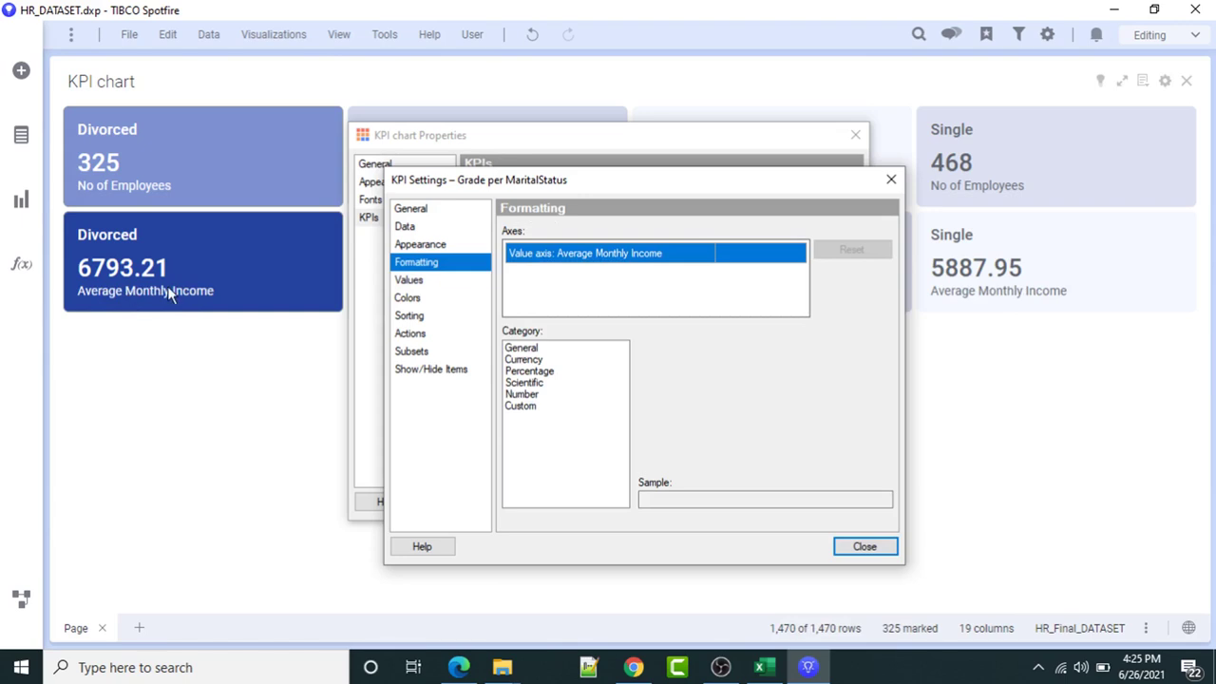
click(531, 349)
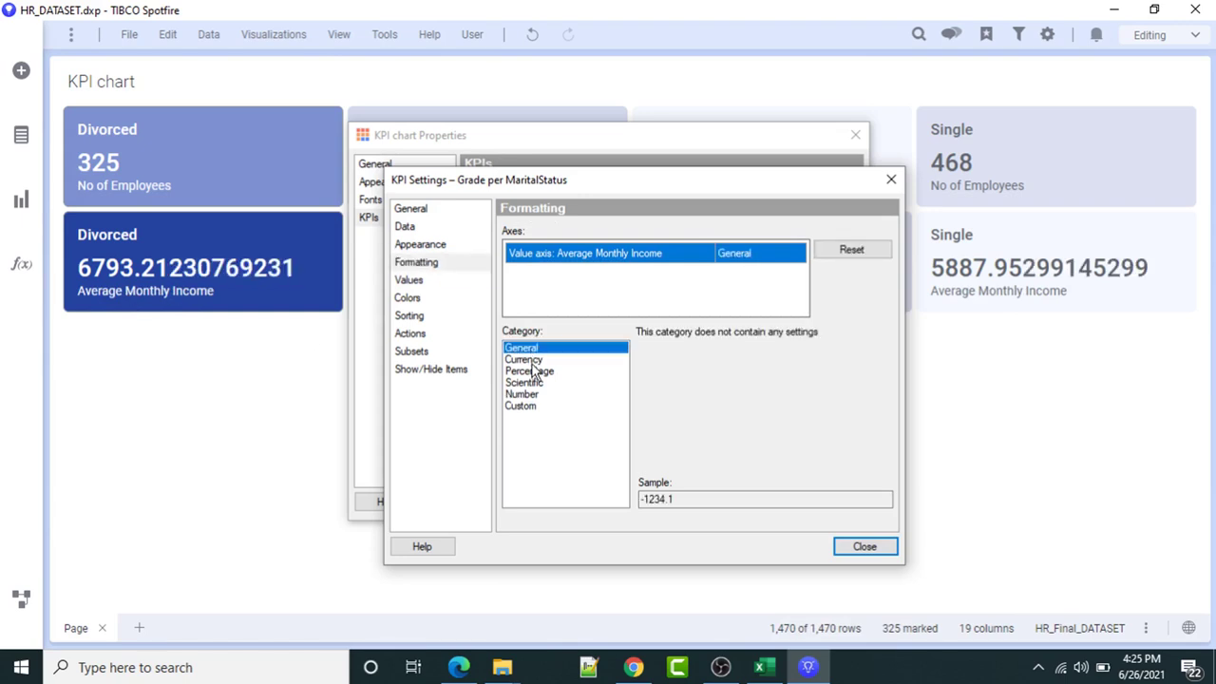
click(534, 361)
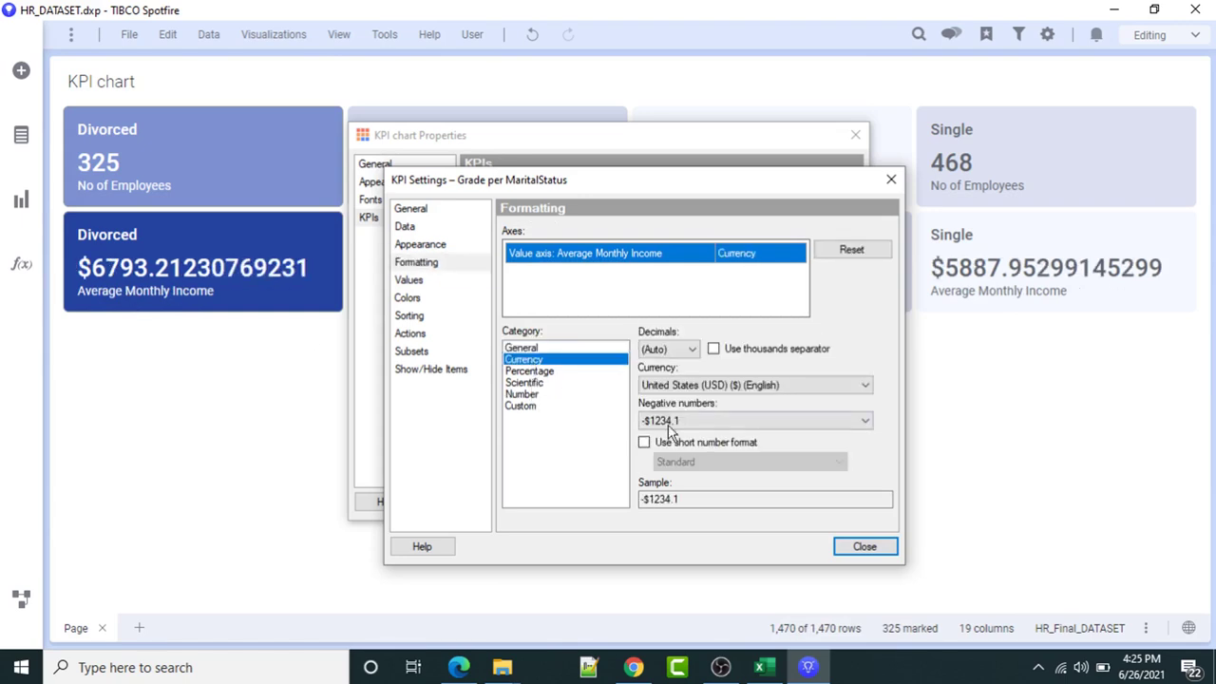
click(677, 351)
click(654, 400)
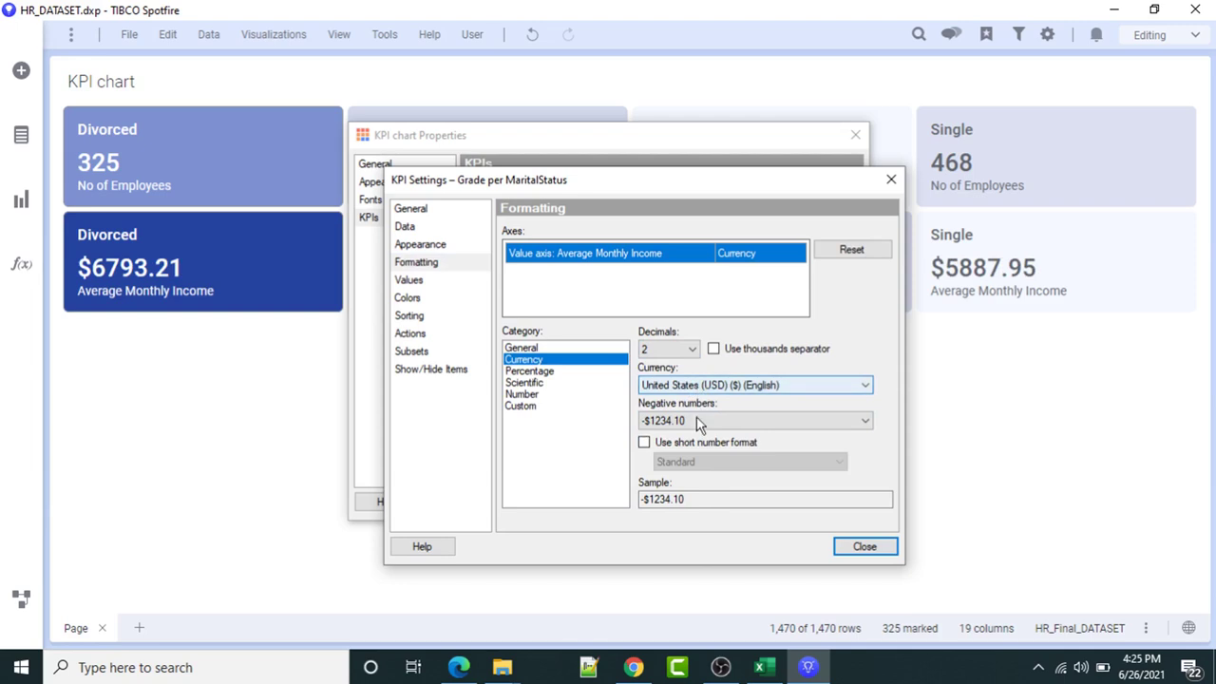
click(645, 442)
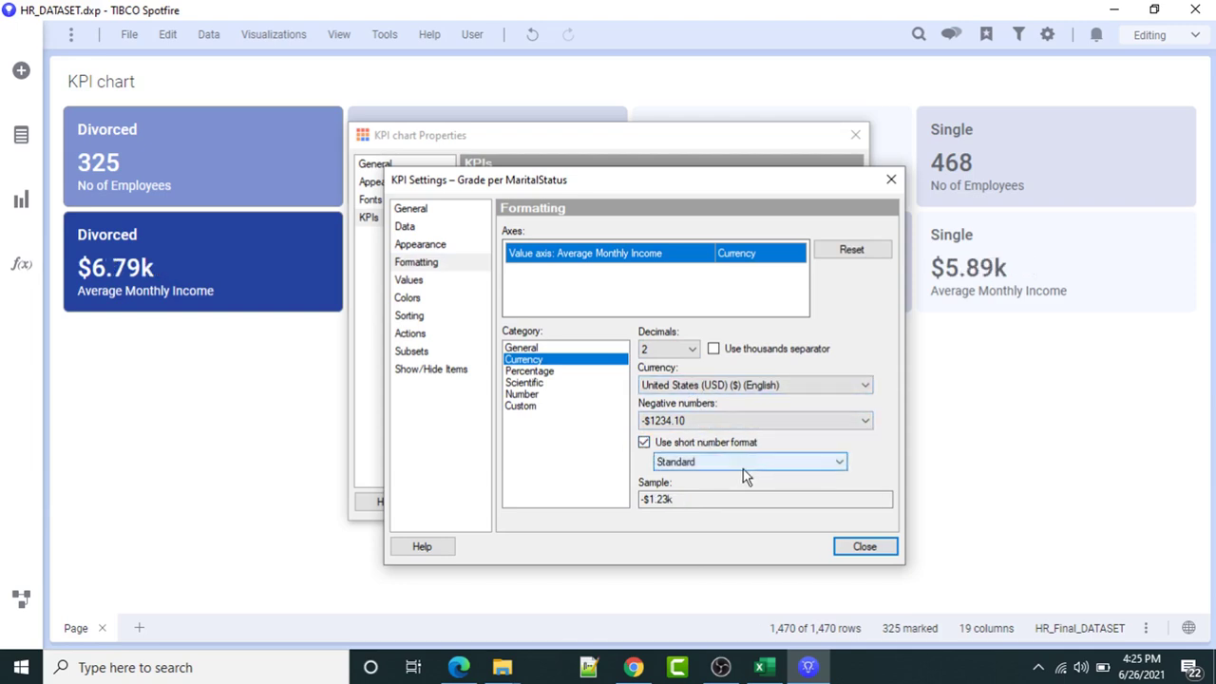
click(864, 546)
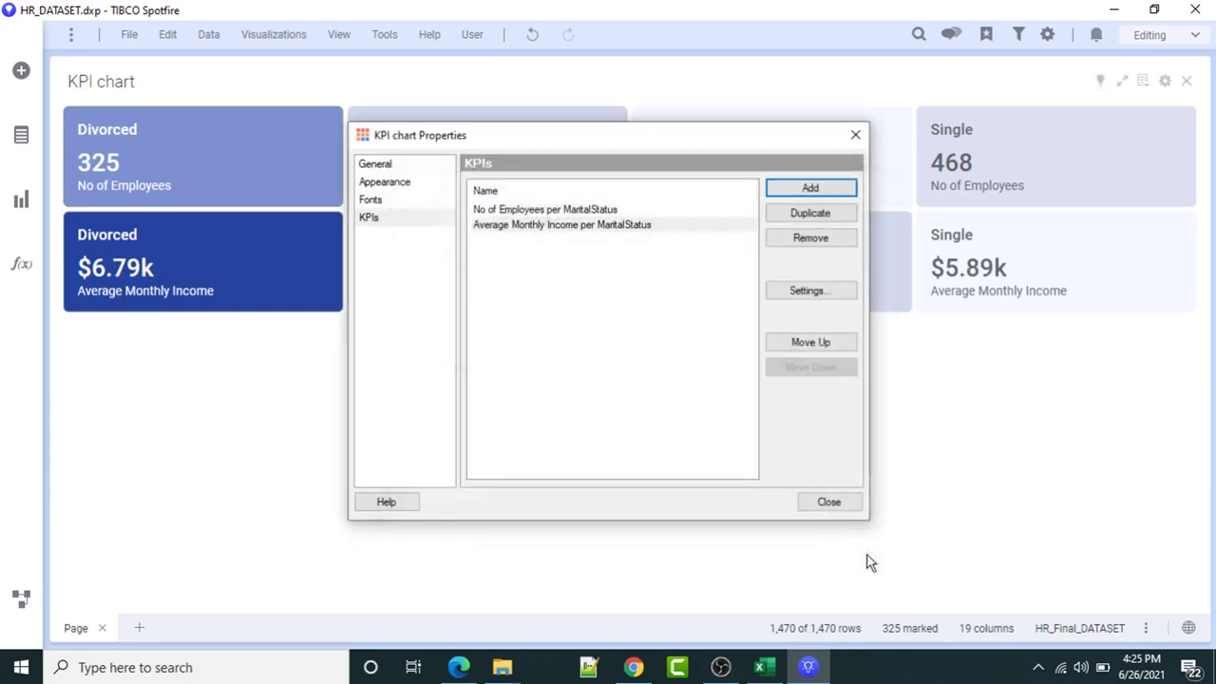
Remove the MaritalStatus tiling from the No of Employees KPI.
click(548, 211)
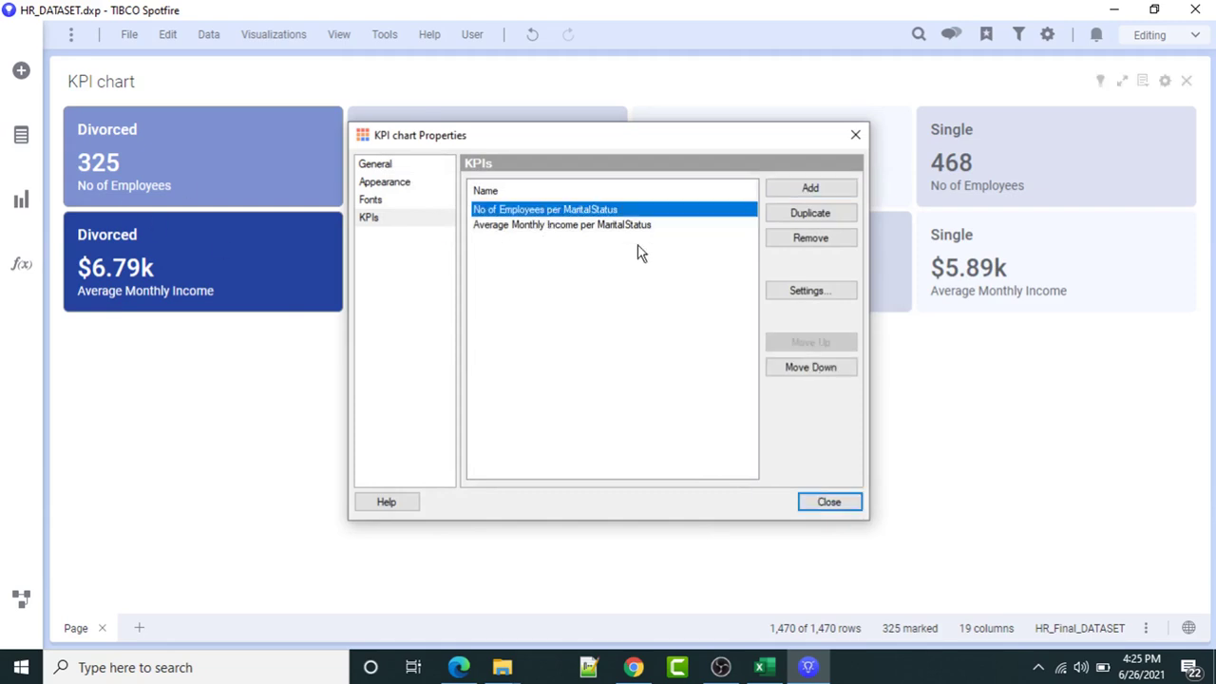
double_click(576, 211)
click(586, 363)
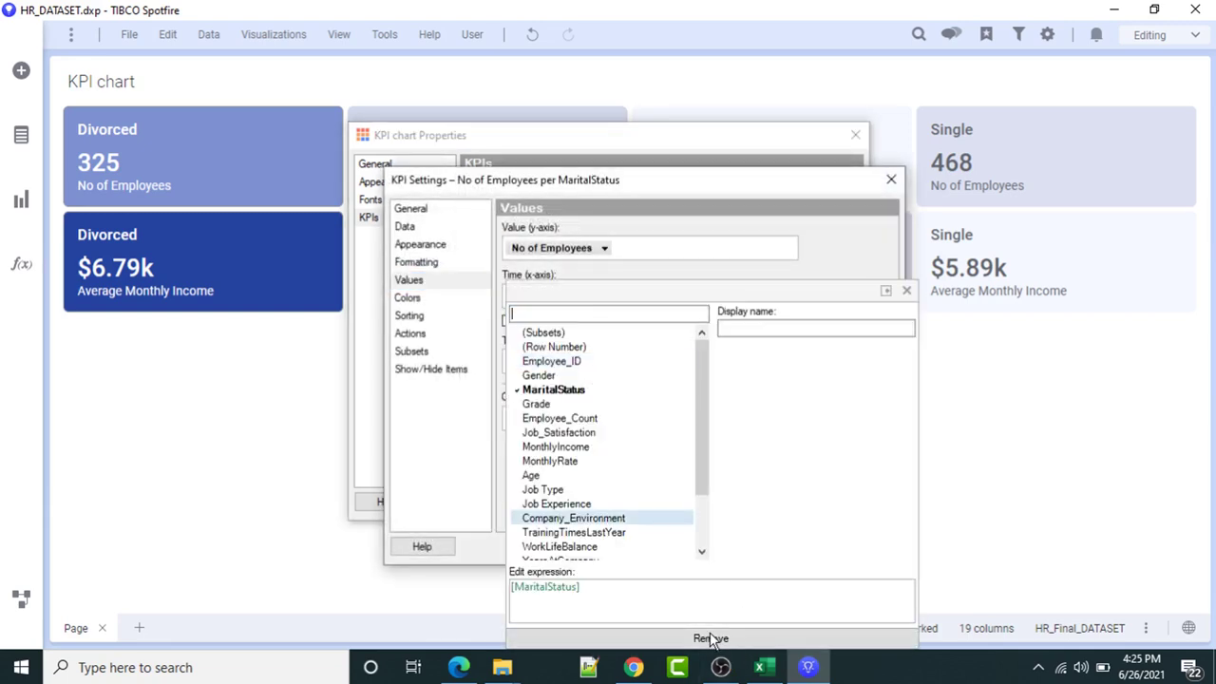
click(710, 639)
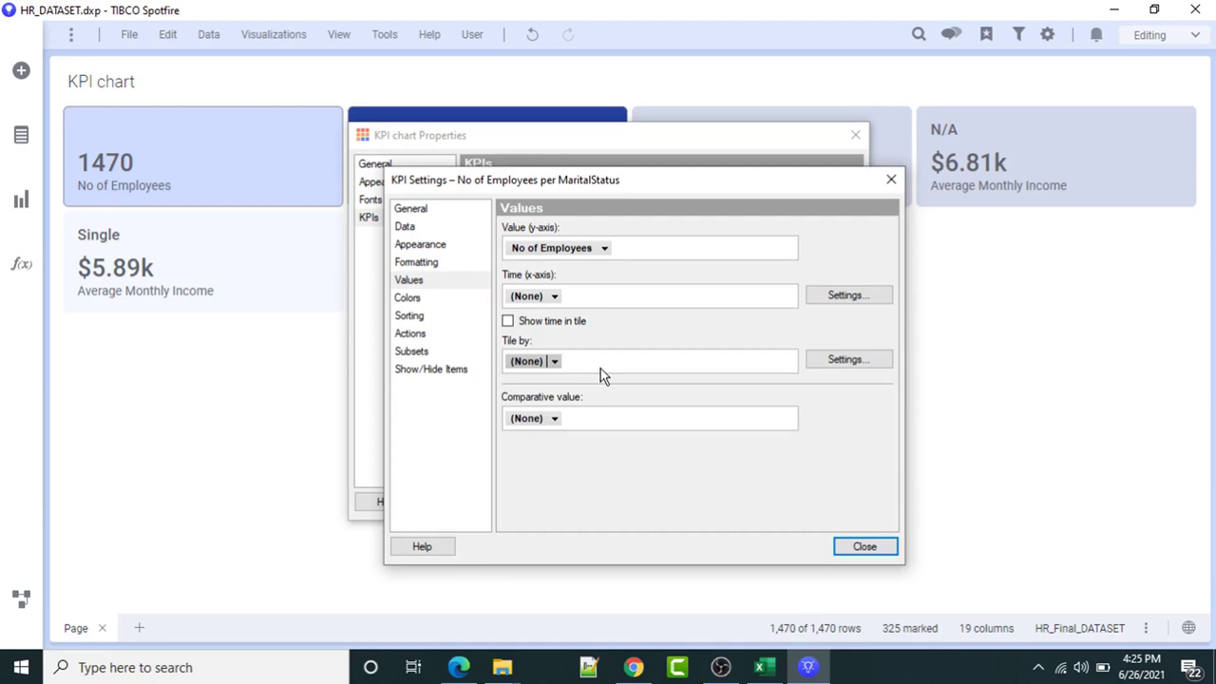
click(865, 548)
Remove the MaritalStatus tiling from the Average Monthly Income KPI.
click(637, 226)
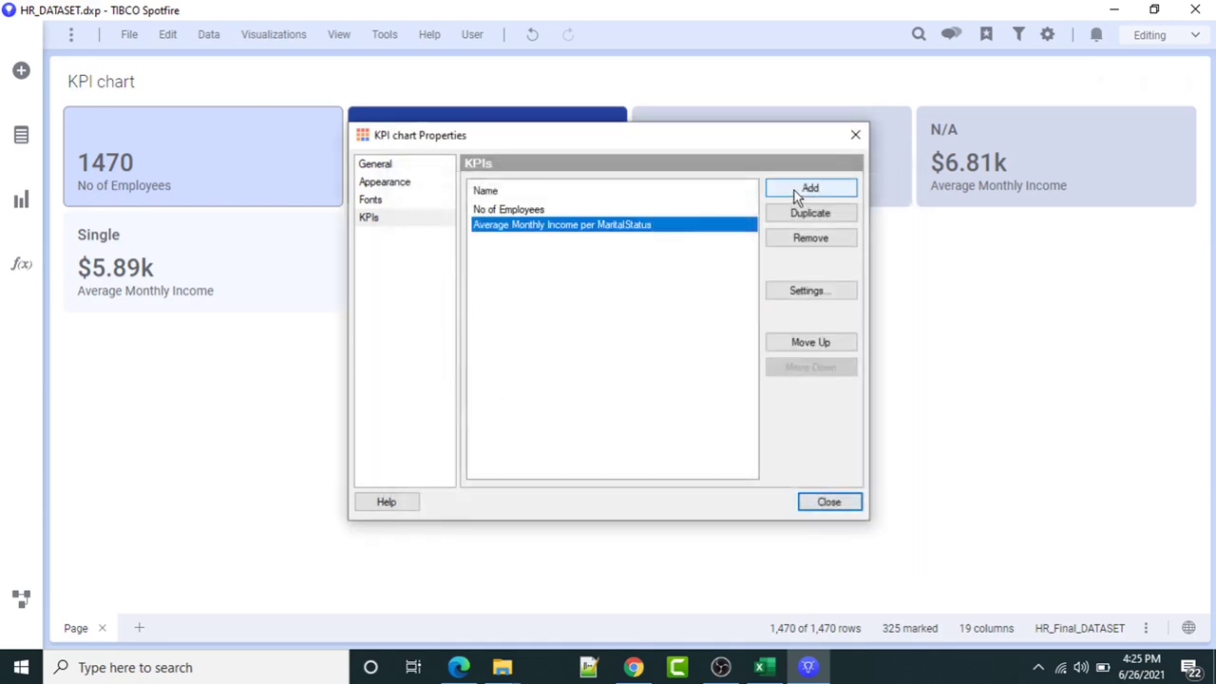
double_click(586, 228)
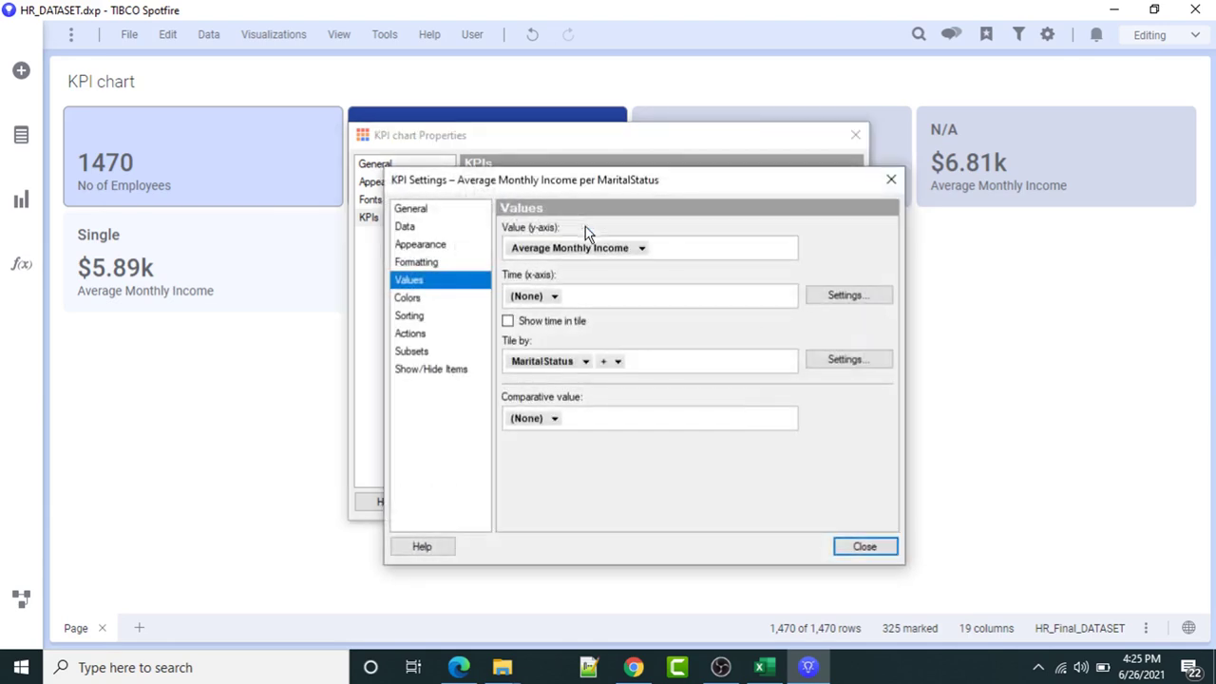
click(587, 362)
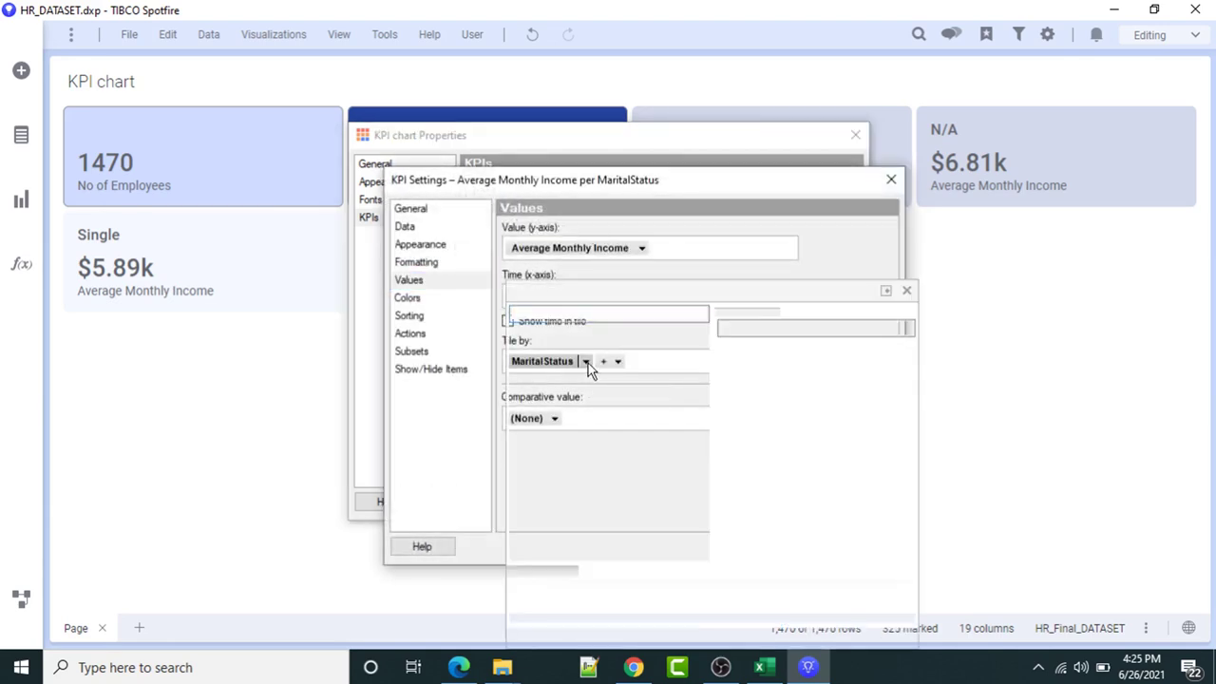
click(710, 641)
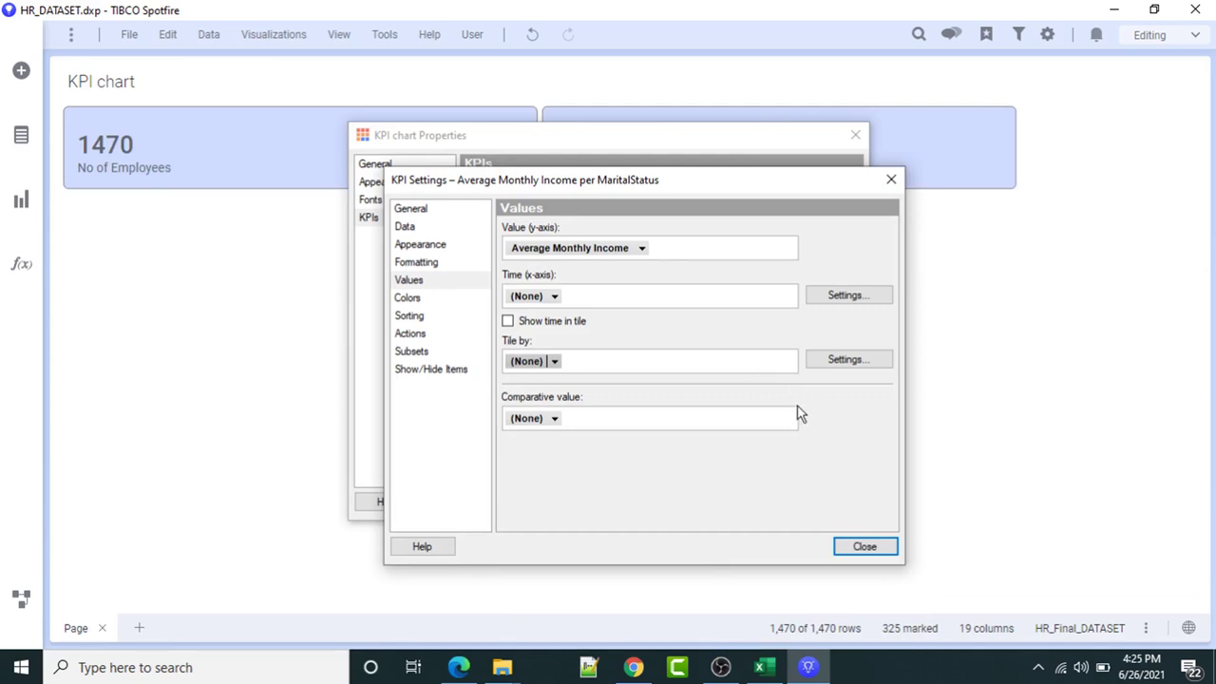
click(865, 548)
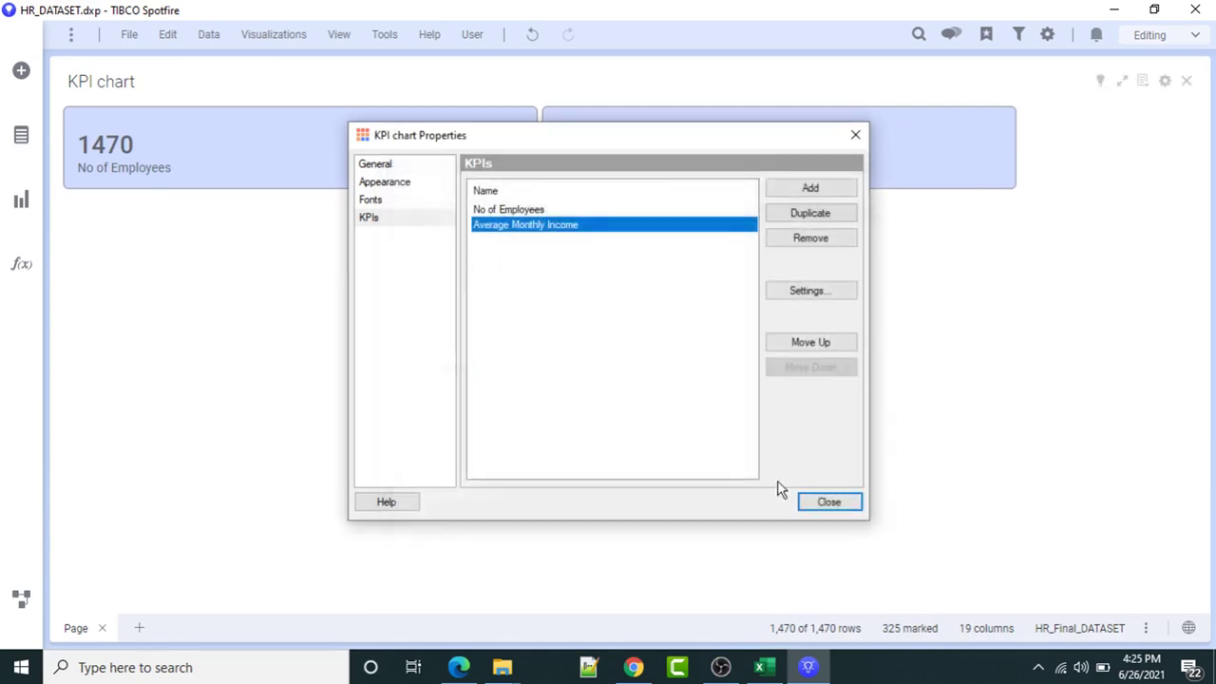
Add a third KPI that shows the average of MonthlyRate, with the display name Average Monthly Rate.
click(806, 184)
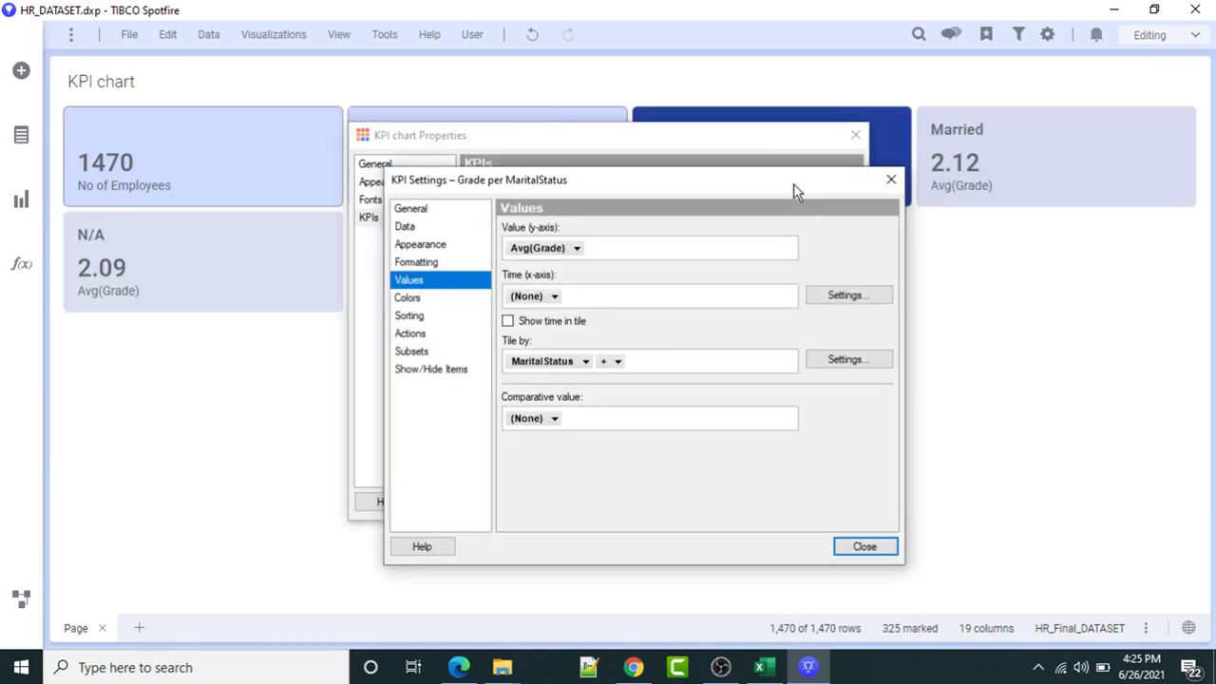
click(561, 247)
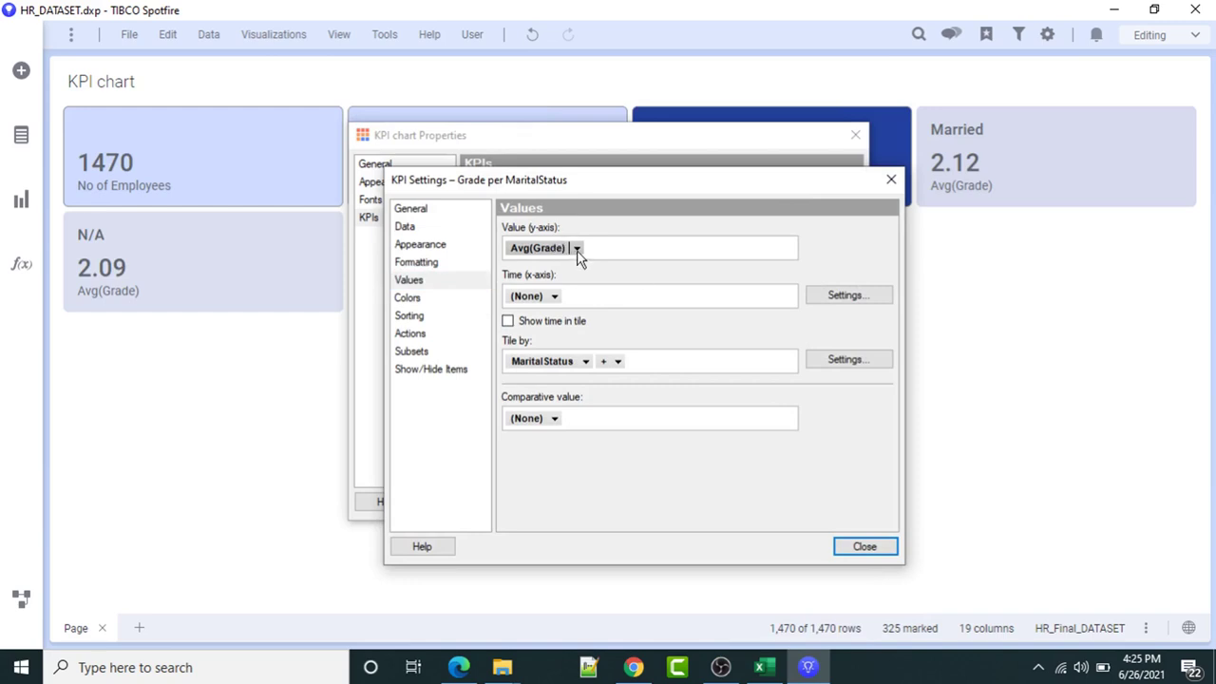
click(576, 249)
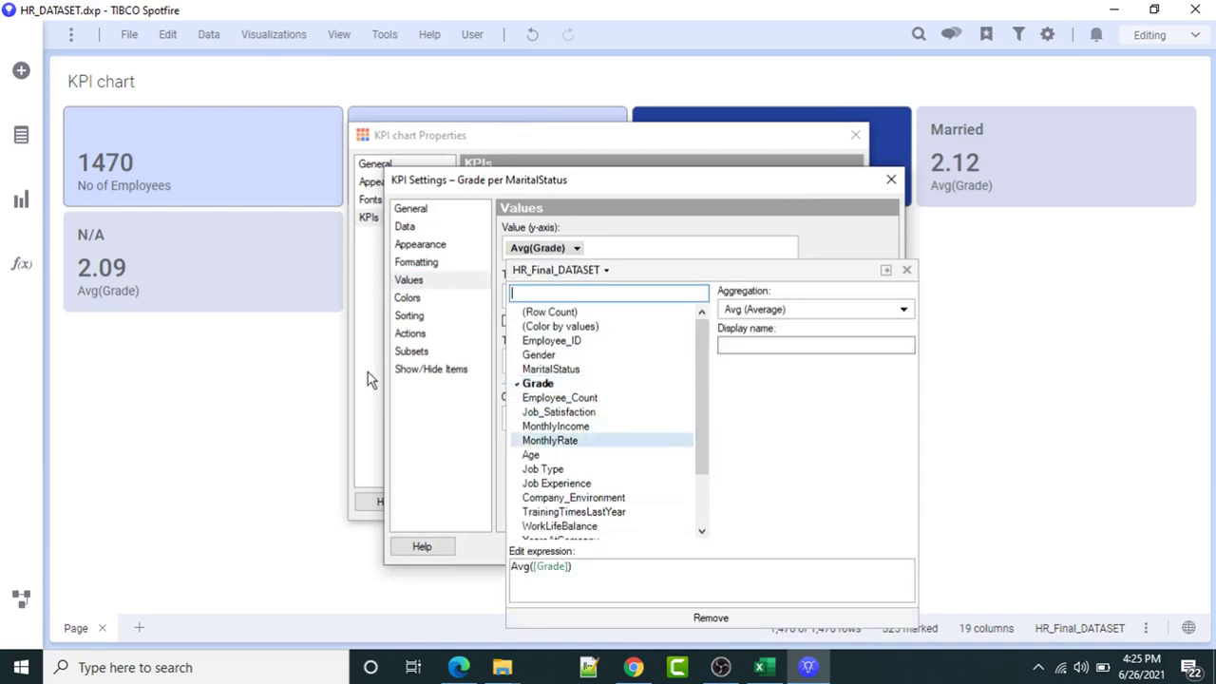
click(611, 443)
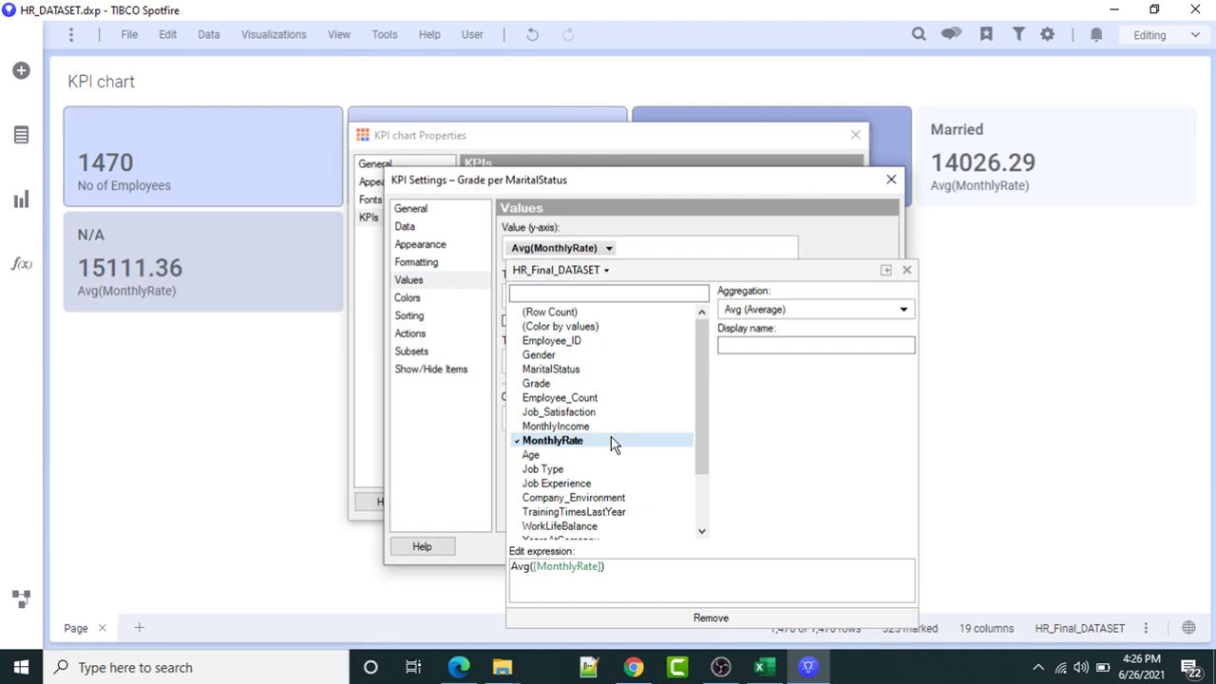
click(770, 347)
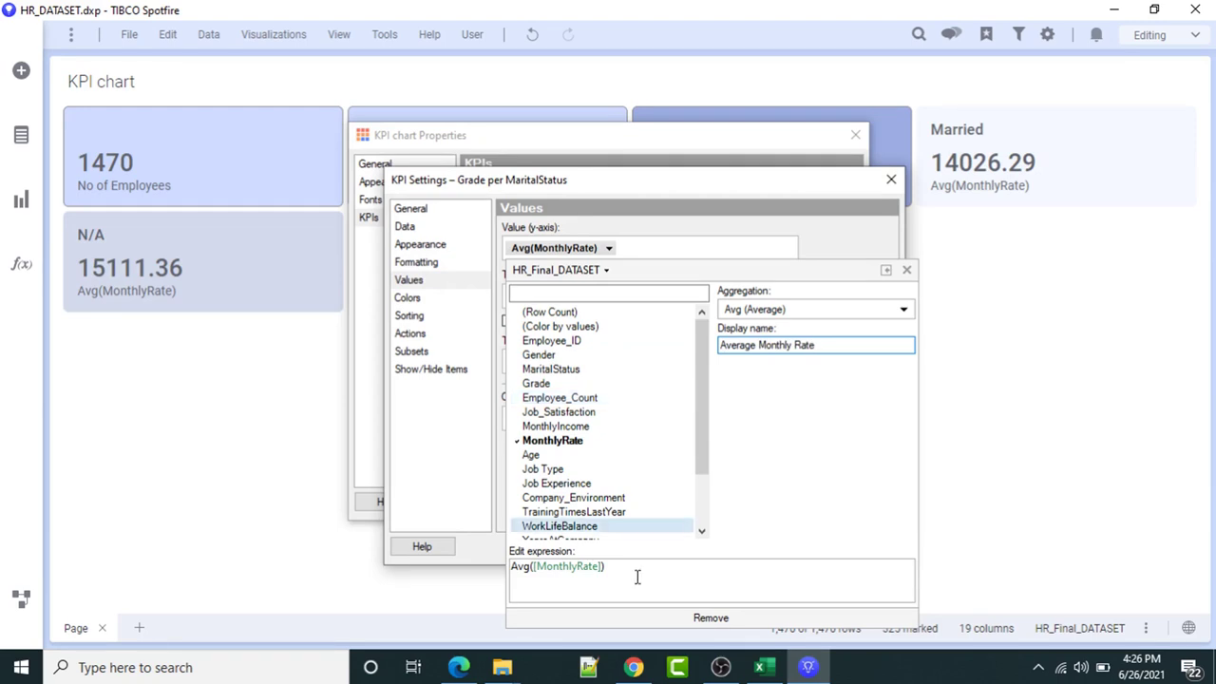
Format the Average Monthly Rate value axis as US dollar Currency with 2 decimals and the Standard short number format.
click(418, 262)
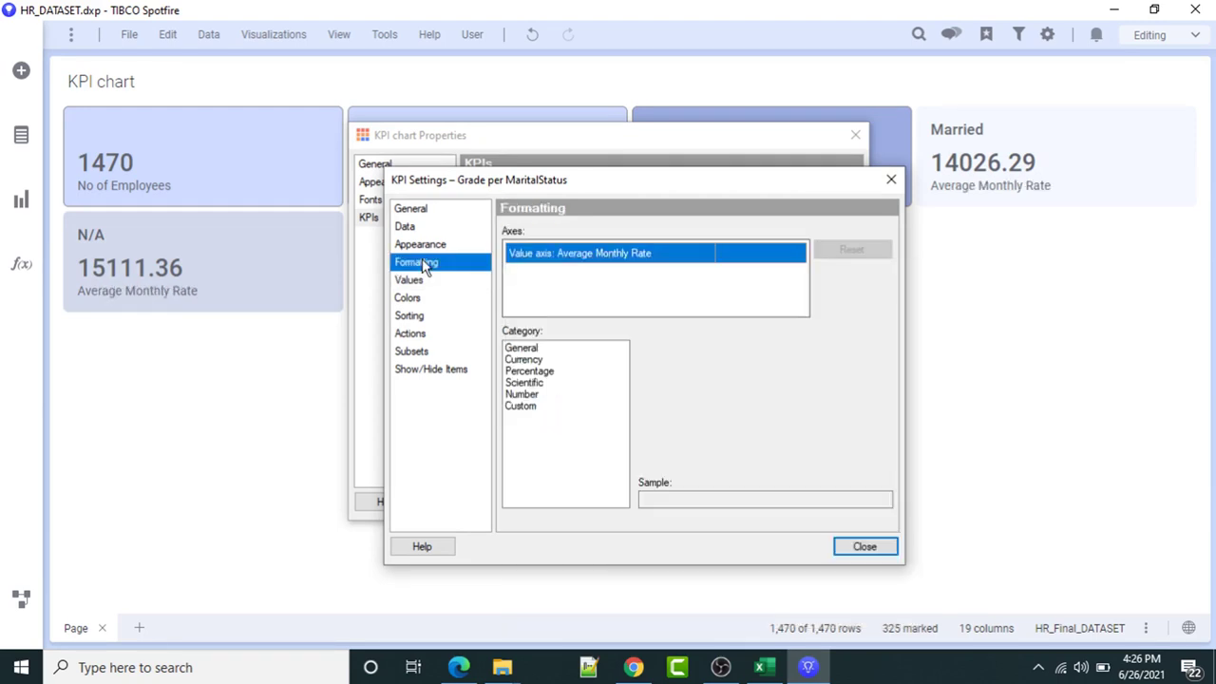
click(524, 360)
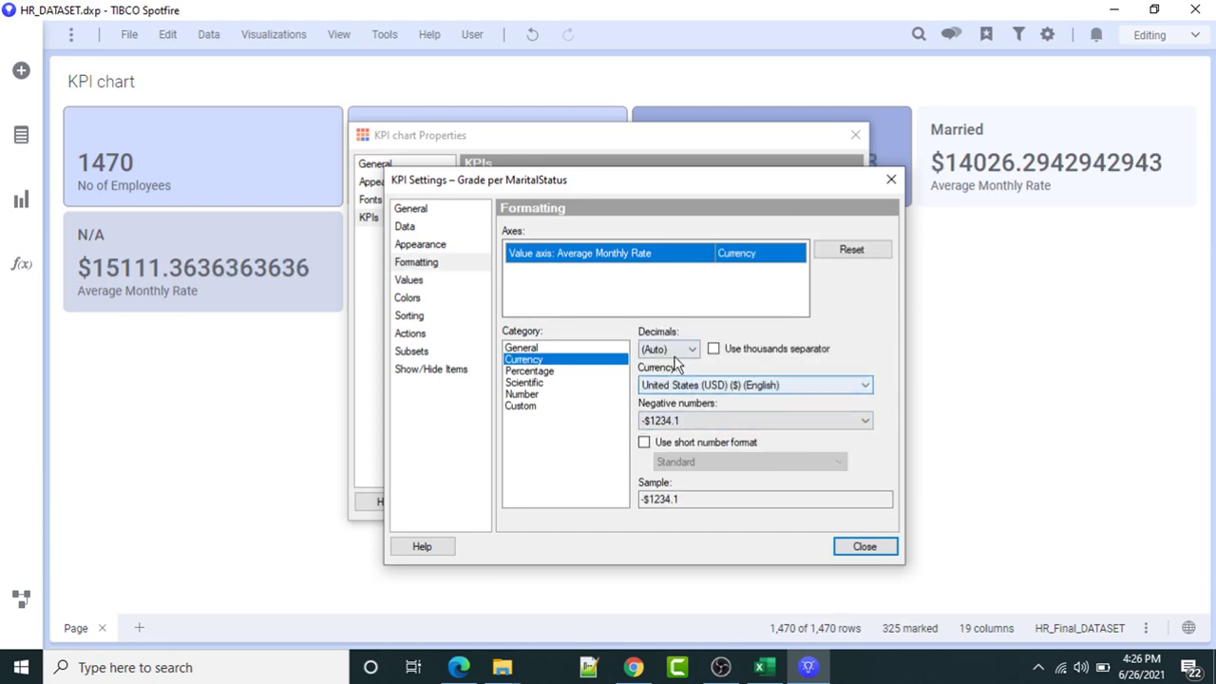
click(676, 350)
click(656, 399)
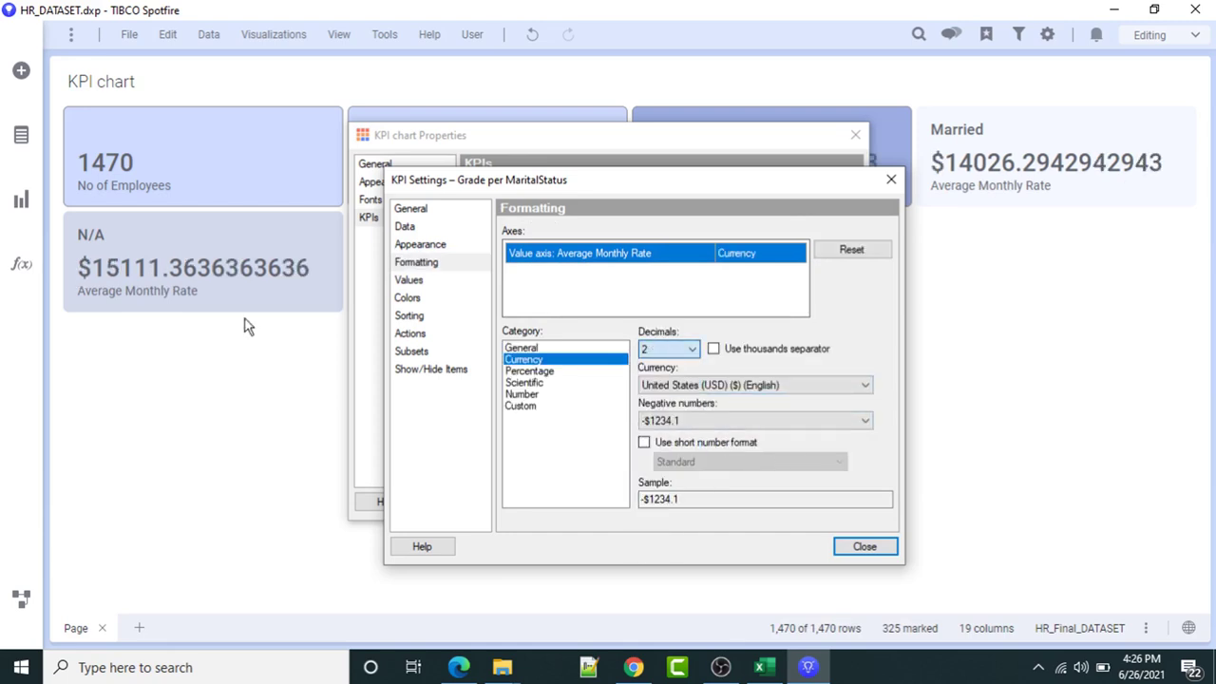
click(698, 443)
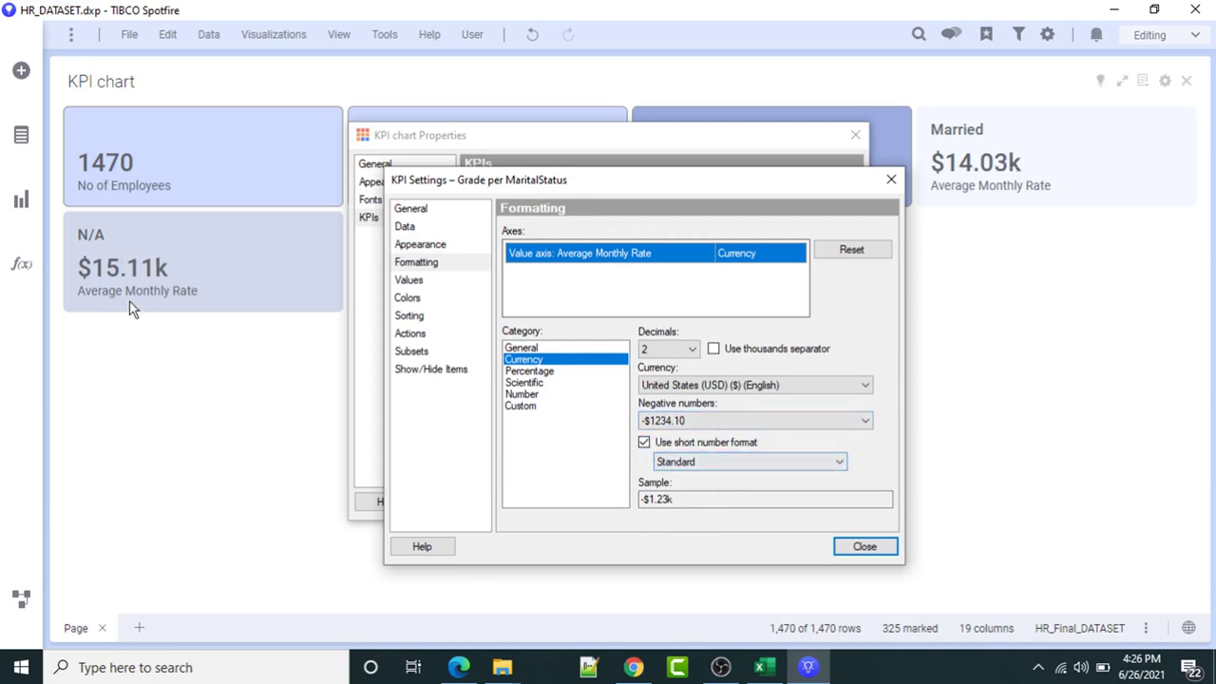
Try the General and Percentage formats on the Average Monthly Rate value axis and return it to Currency.
click(519, 349)
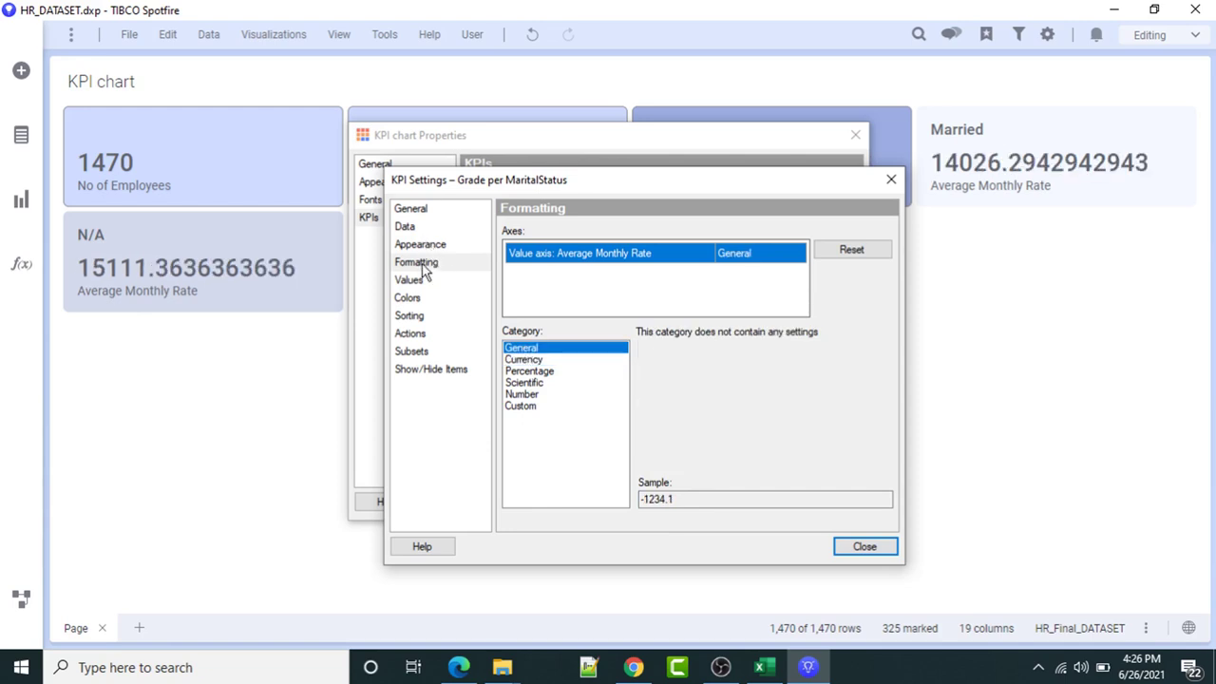
click(423, 266)
click(535, 371)
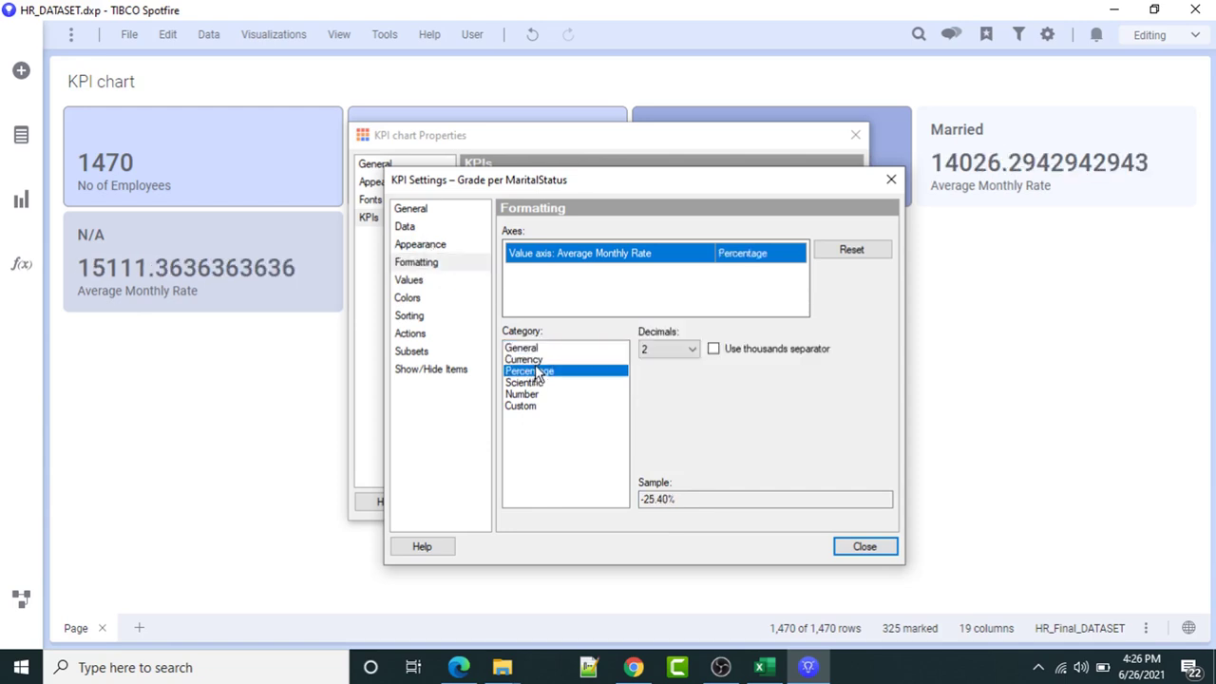
click(530, 360)
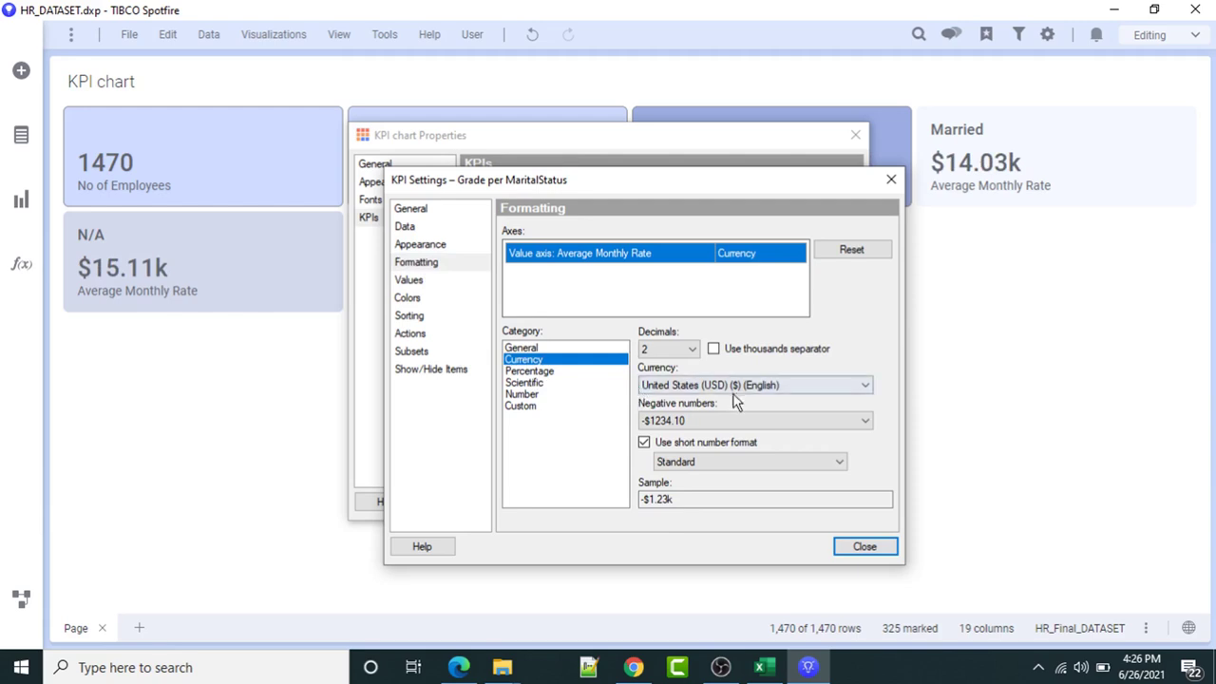
Remove the MaritalStatus tiling from the Average Monthly Rate KPI.
click(867, 546)
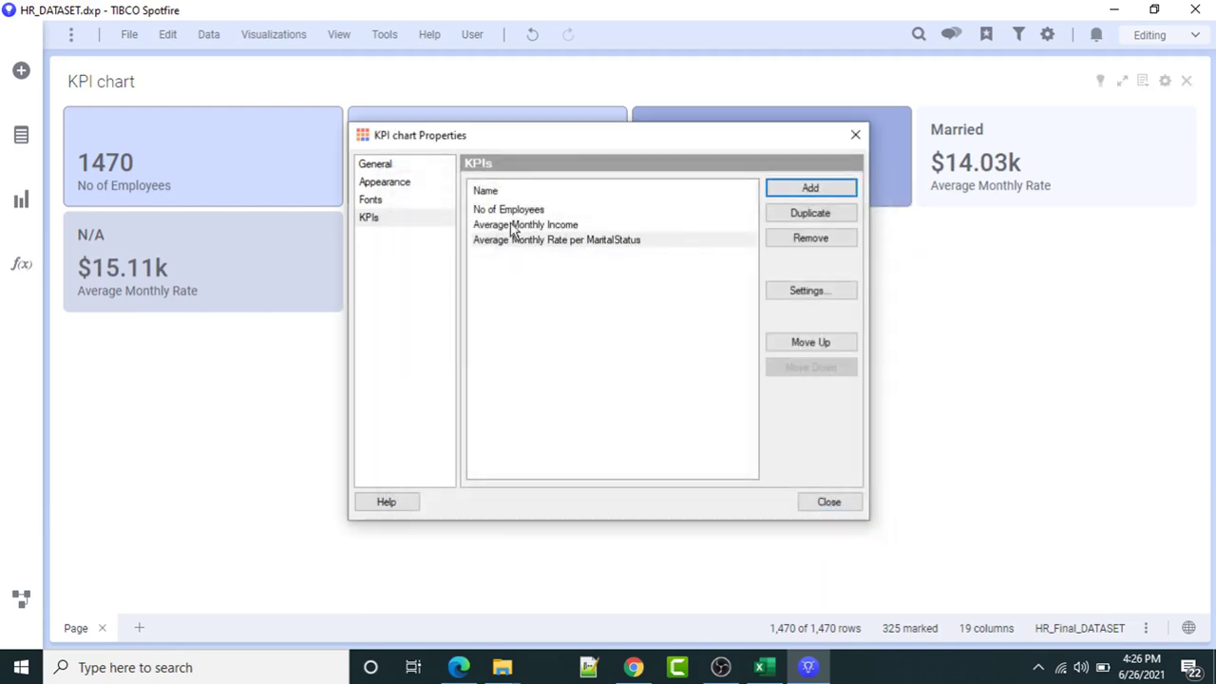
click(528, 243)
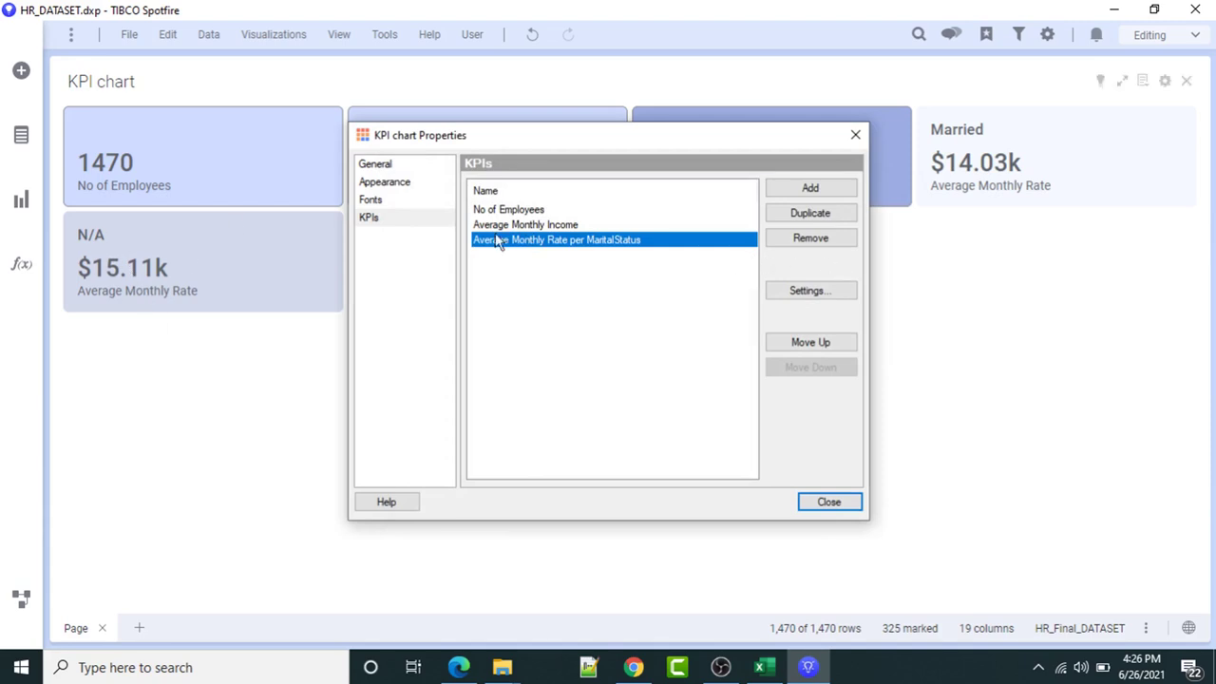
click(806, 294)
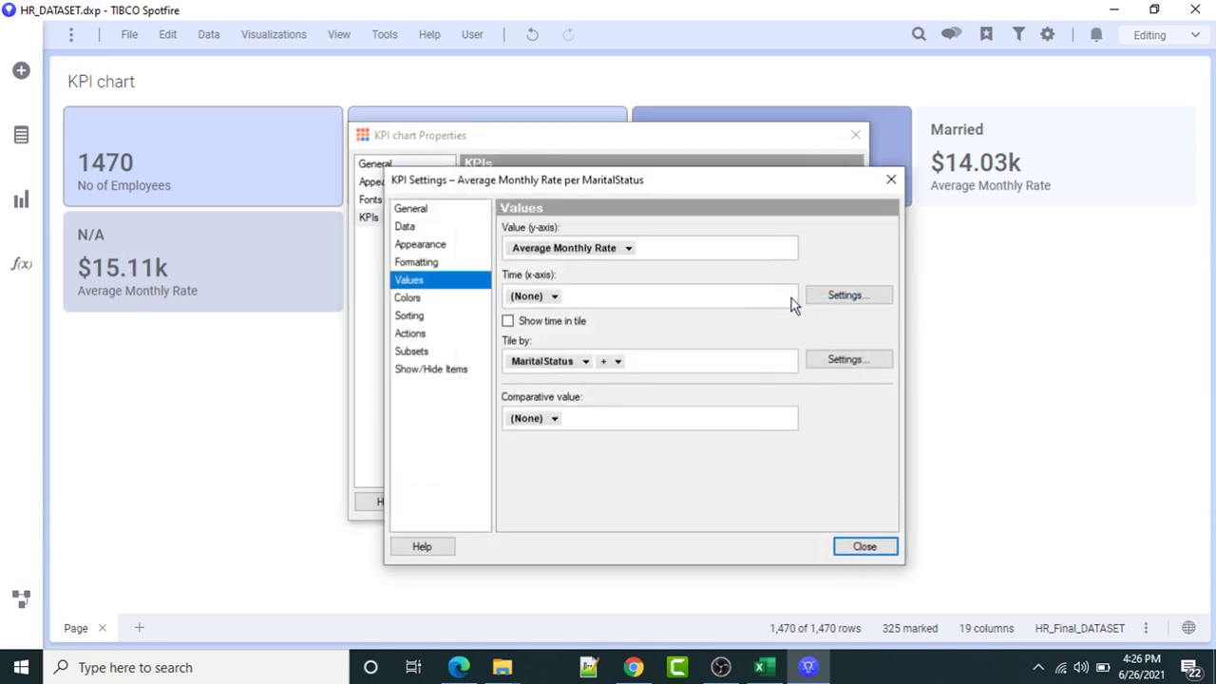
click(585, 362)
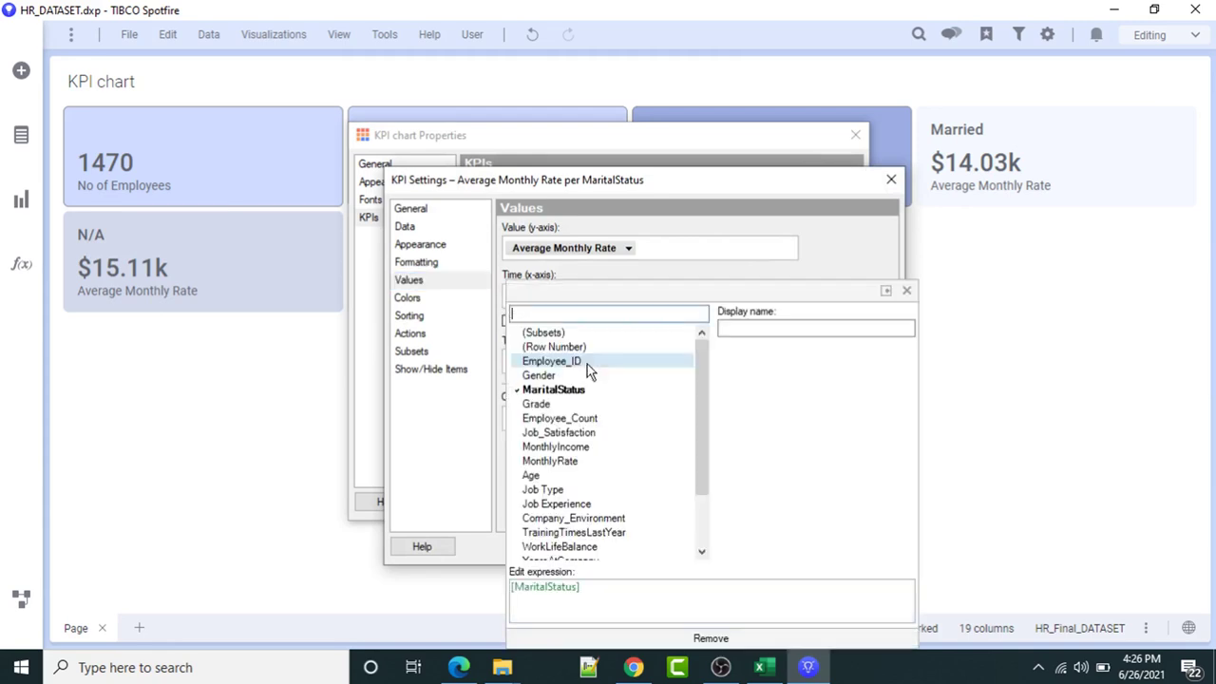
click(700, 640)
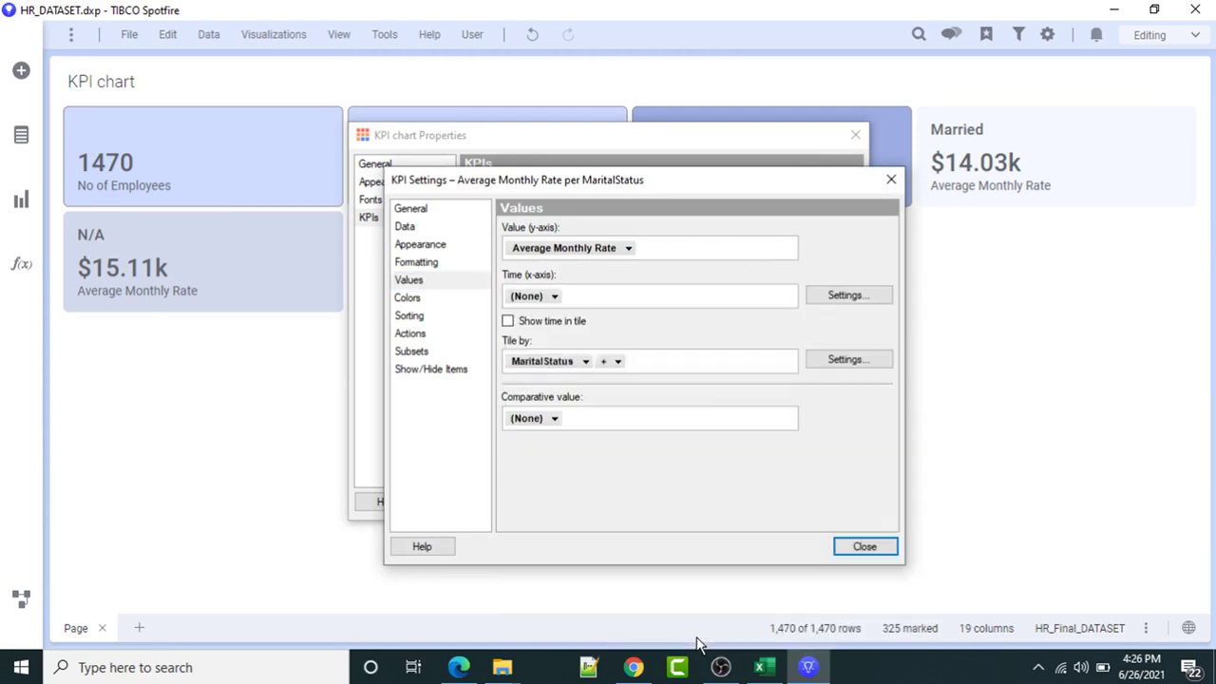
click(863, 546)
Add a fourth KPI that shows the average of Job Experience.
drag(602, 148, 525, 235)
click(707, 269)
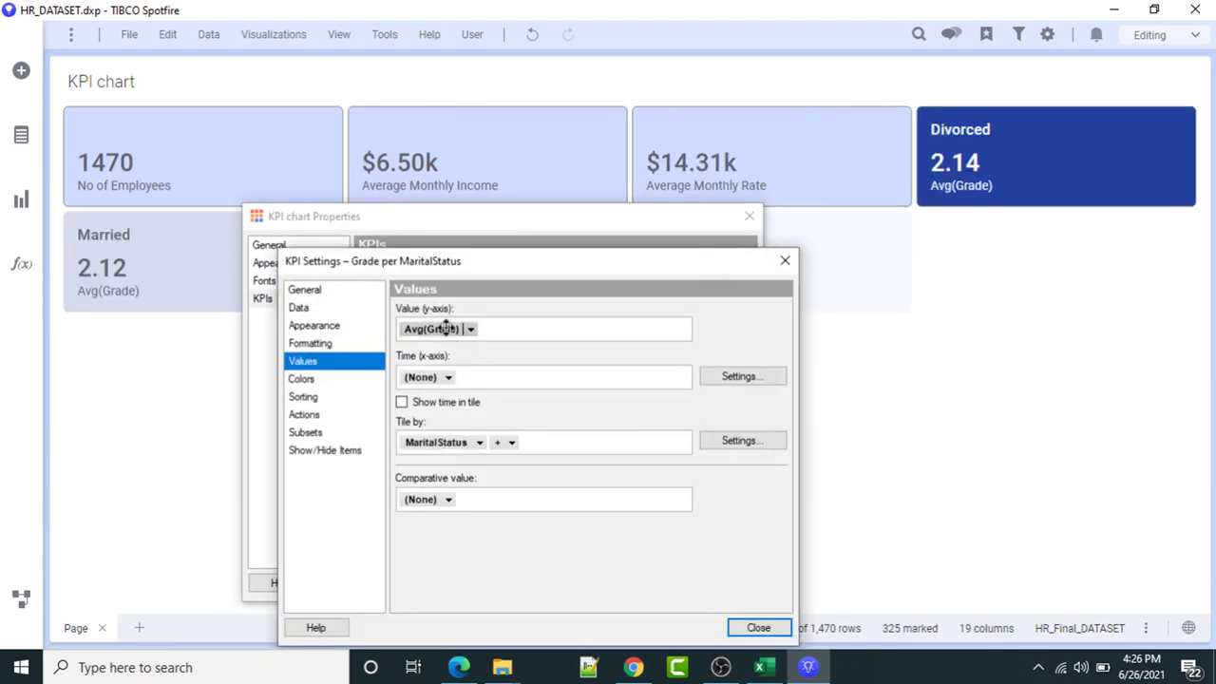
click(470, 332)
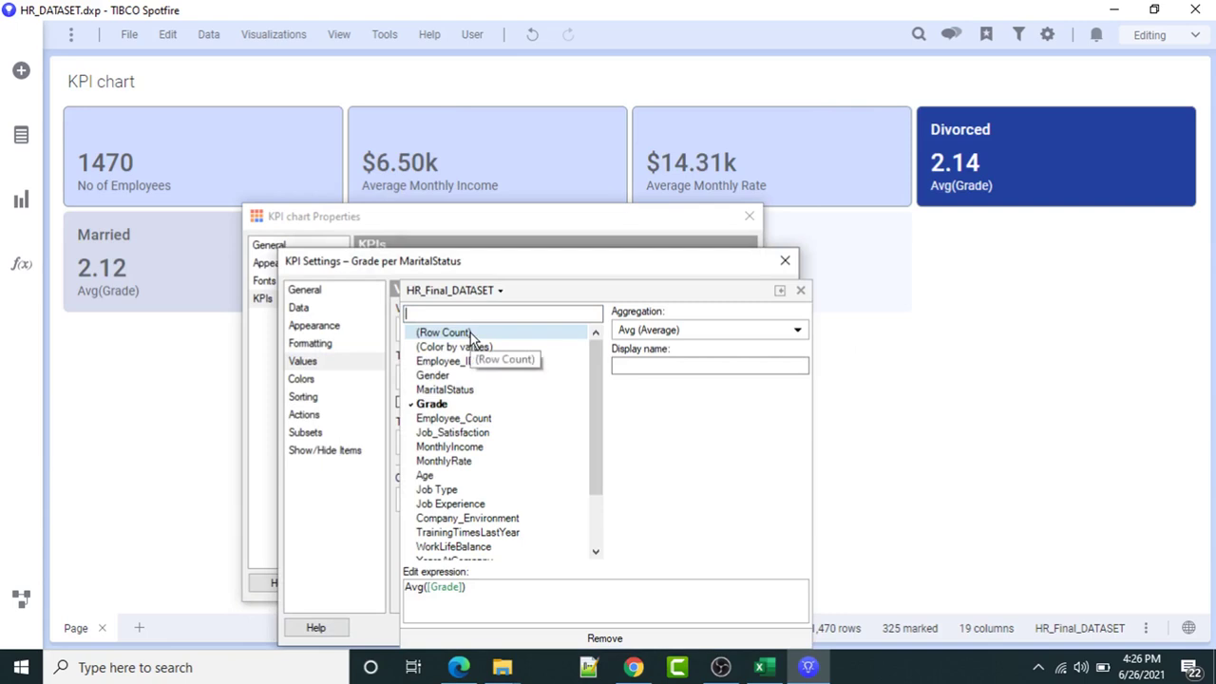
scroll(605, 462, down, 1)
scroll(605, 462, down, 1)
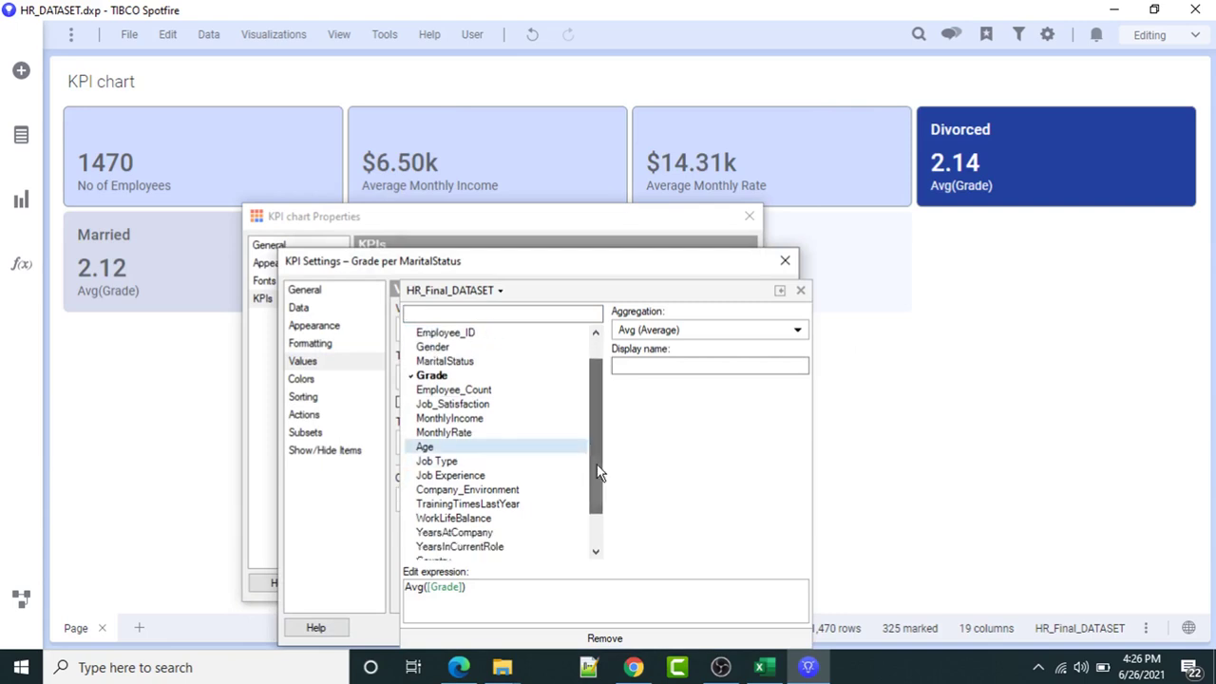
click(441, 477)
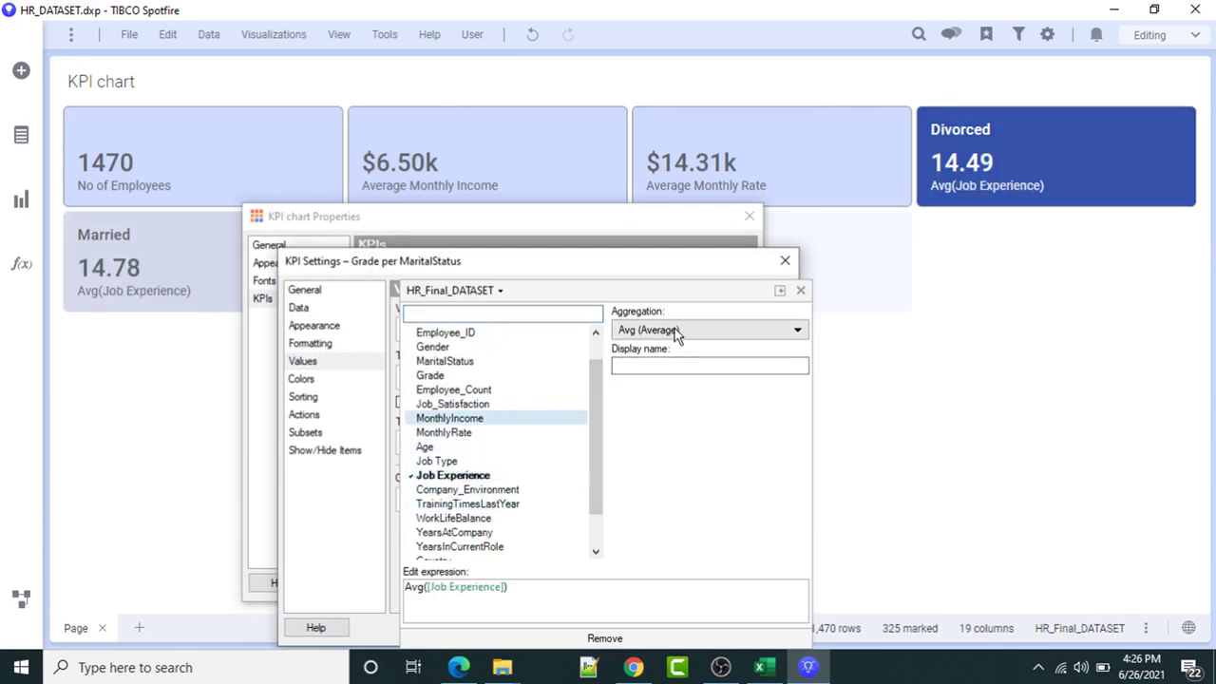
click(670, 364)
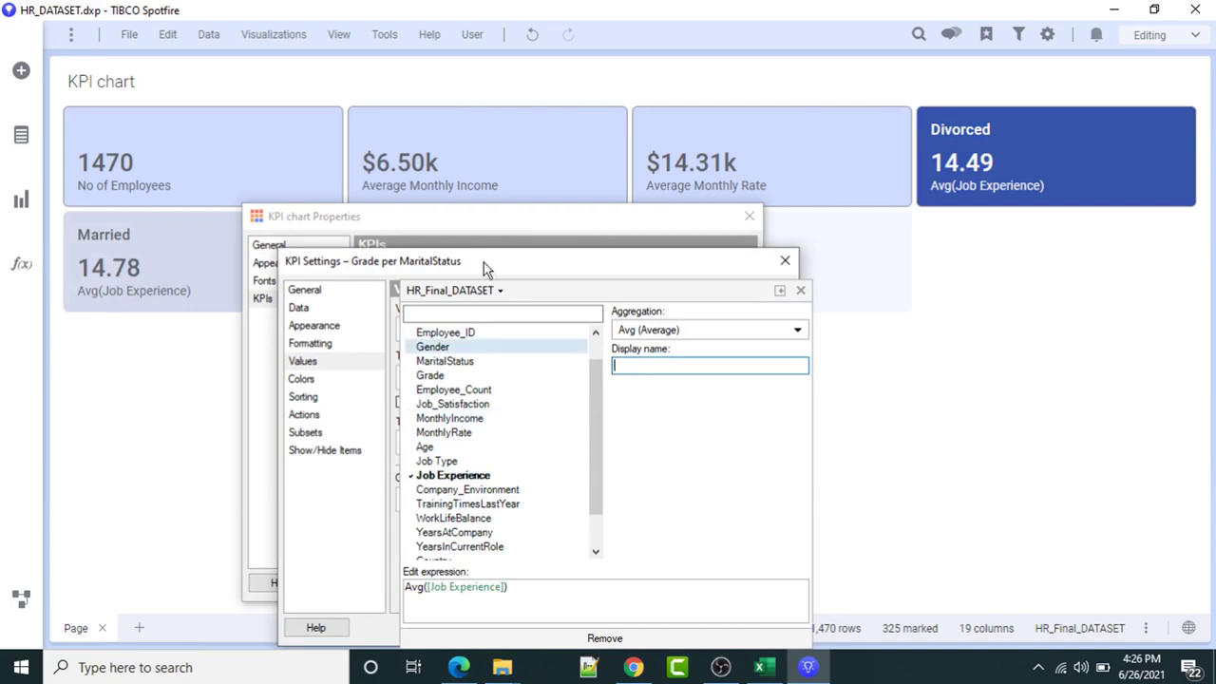
Remove the MaritalStatus tiling from the Job Experience KPI.
drag(484, 262, 494, 194)
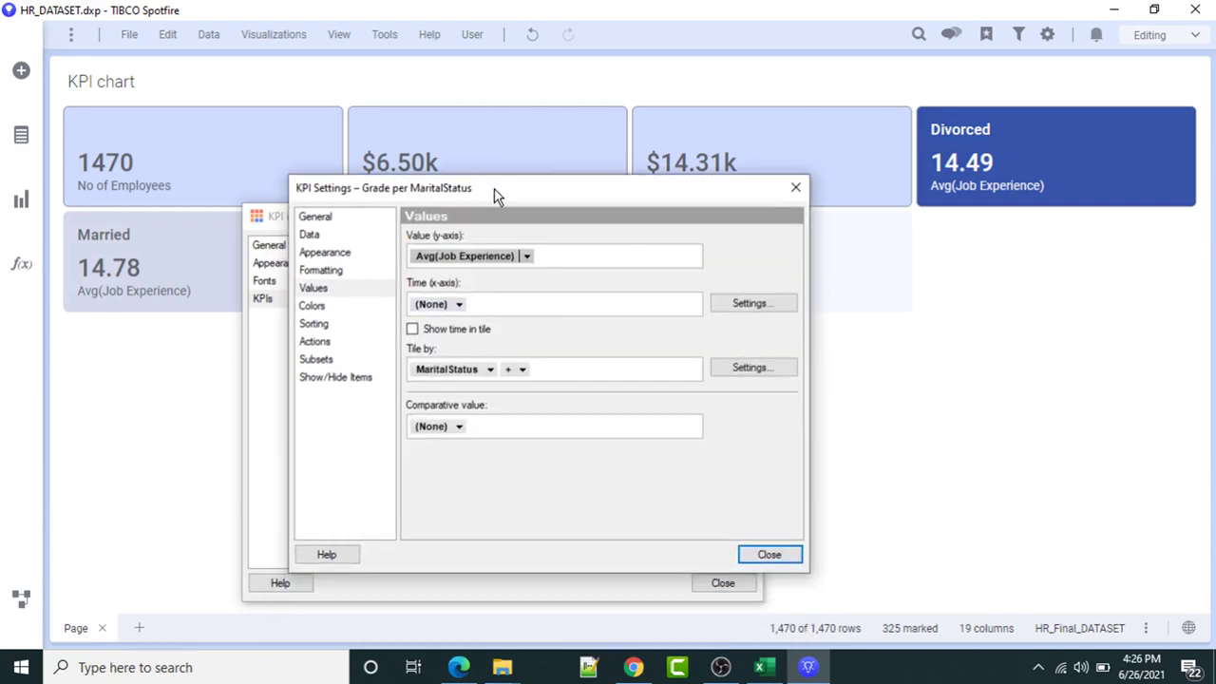
click(491, 373)
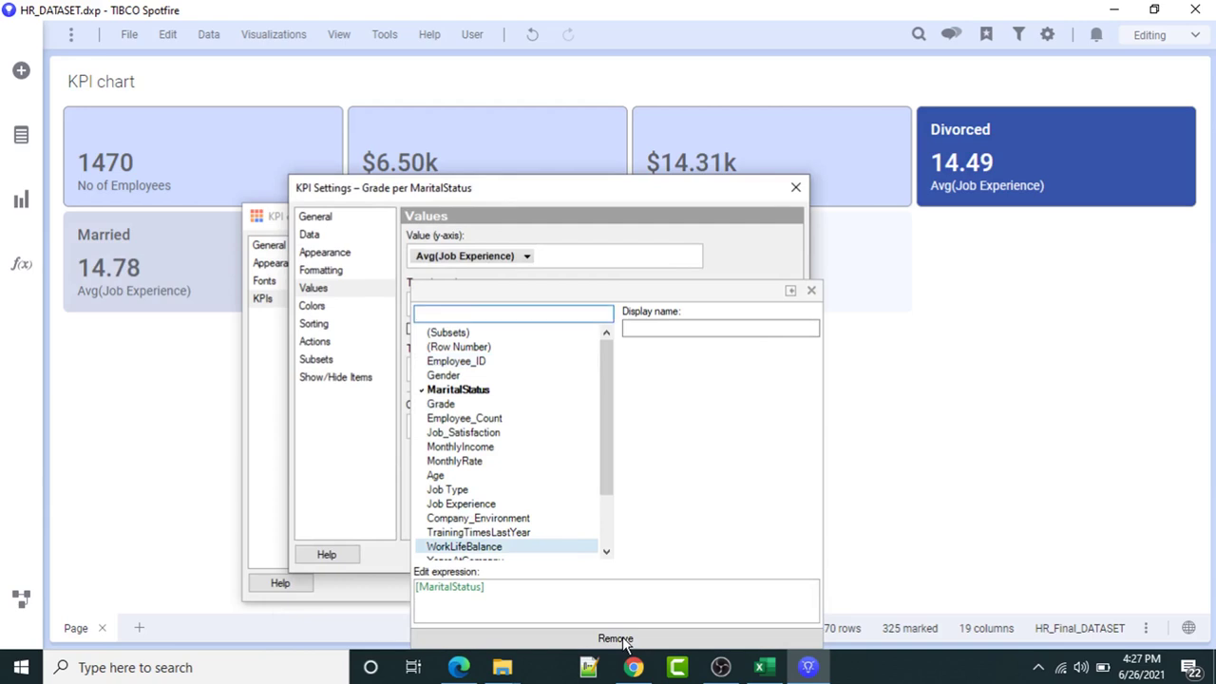
click(616, 638)
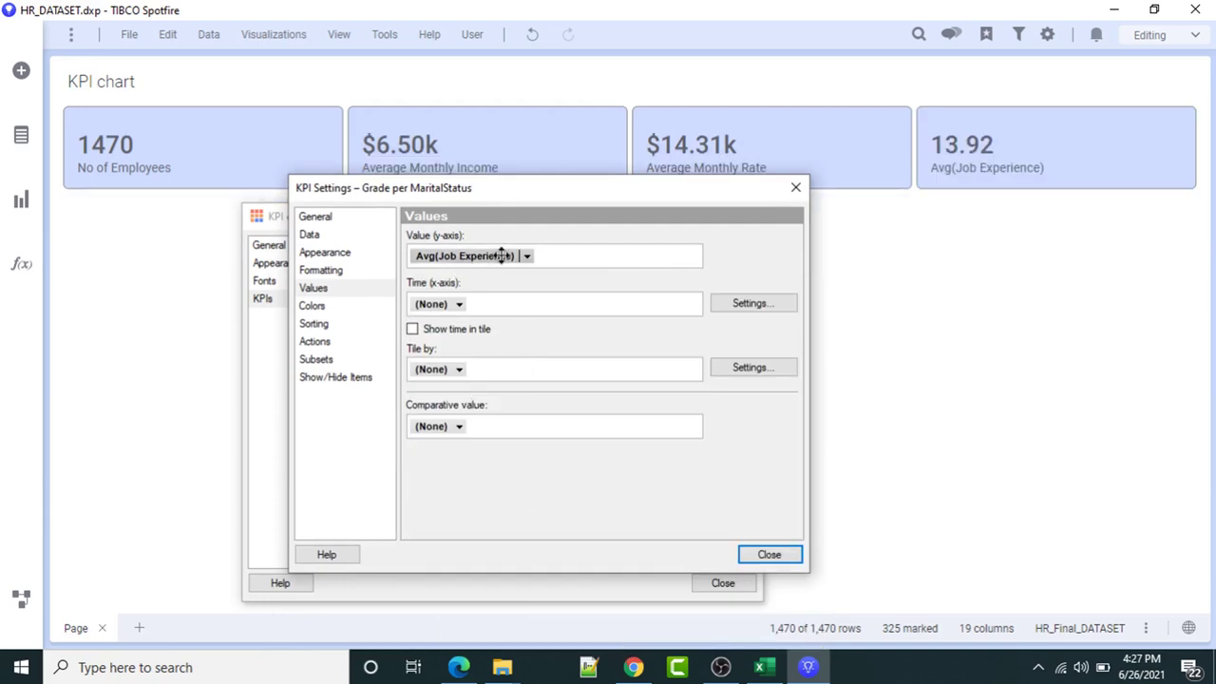
Give the Job Experience KPI value the display name Average Job Experience.
click(738, 302)
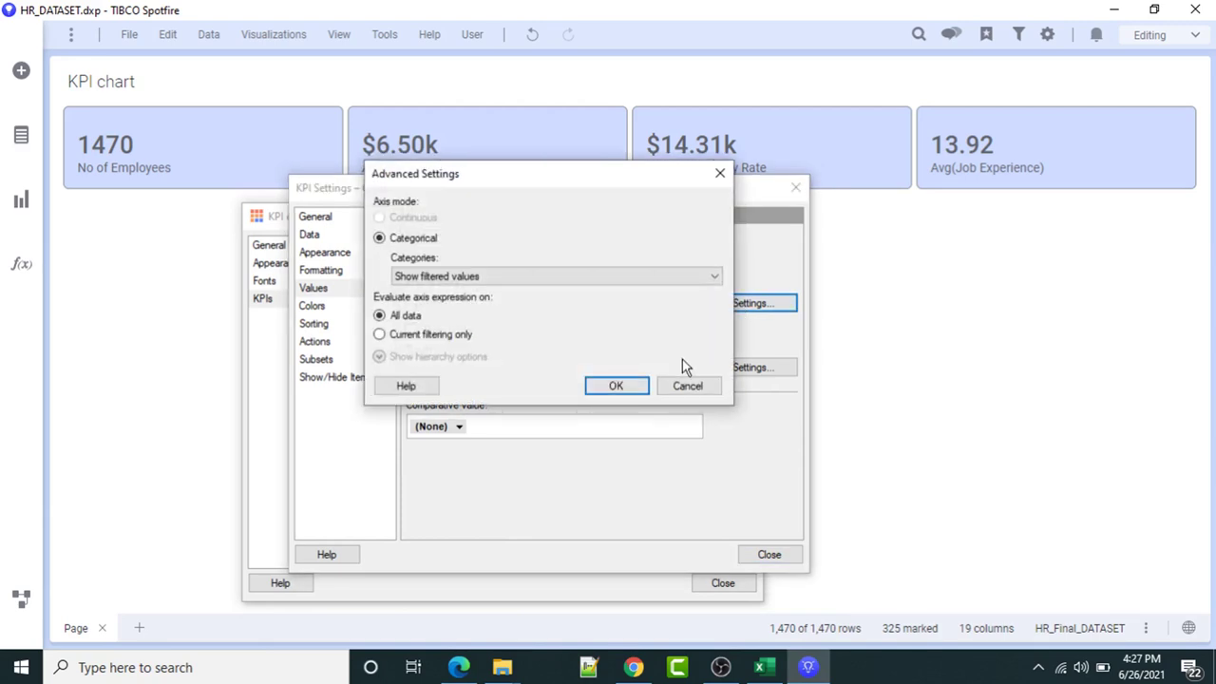
click(688, 386)
click(524, 256)
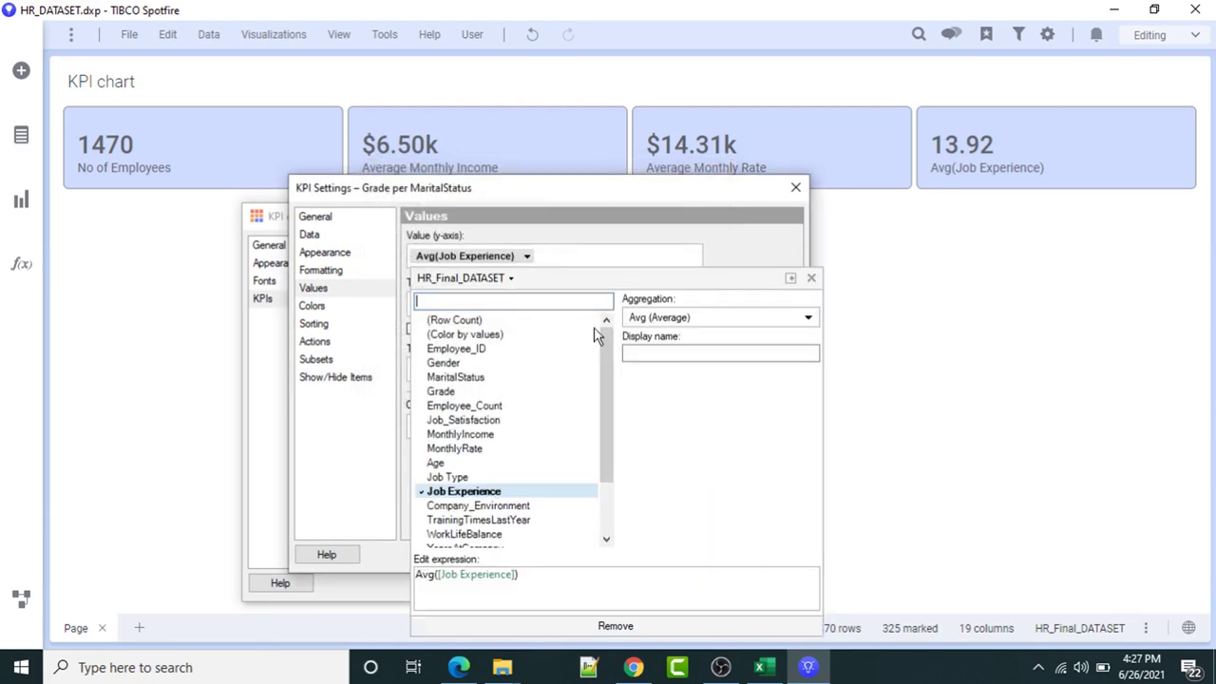
click(678, 351)
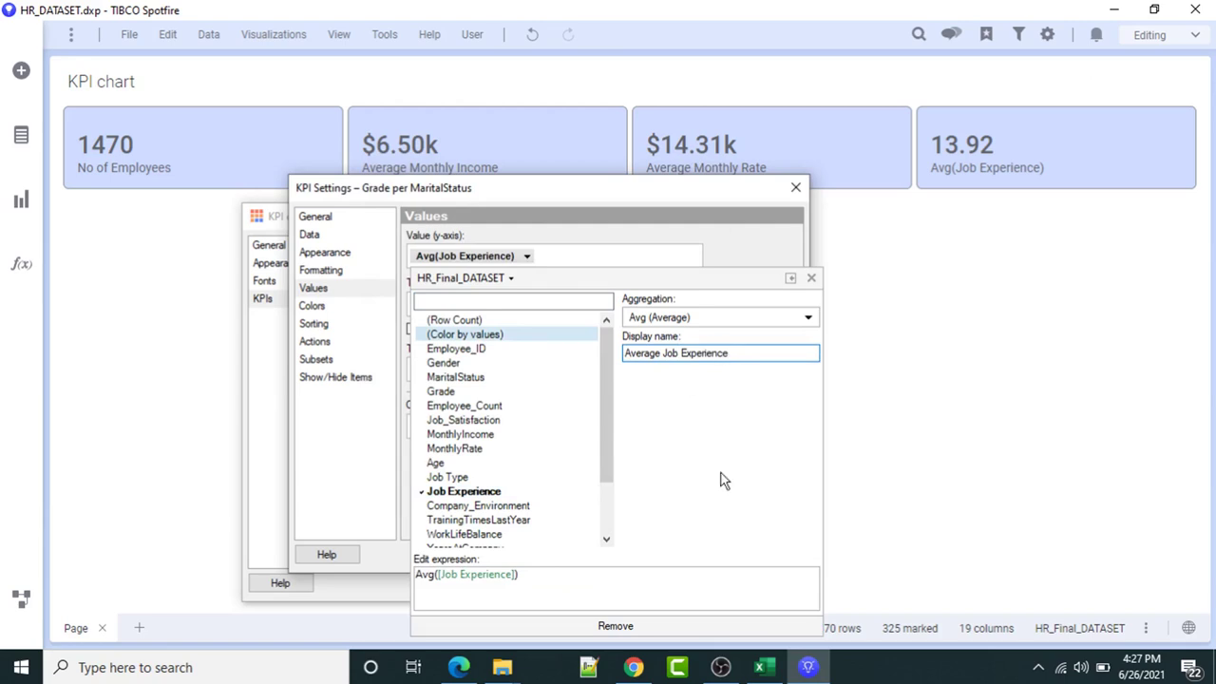
click(811, 278)
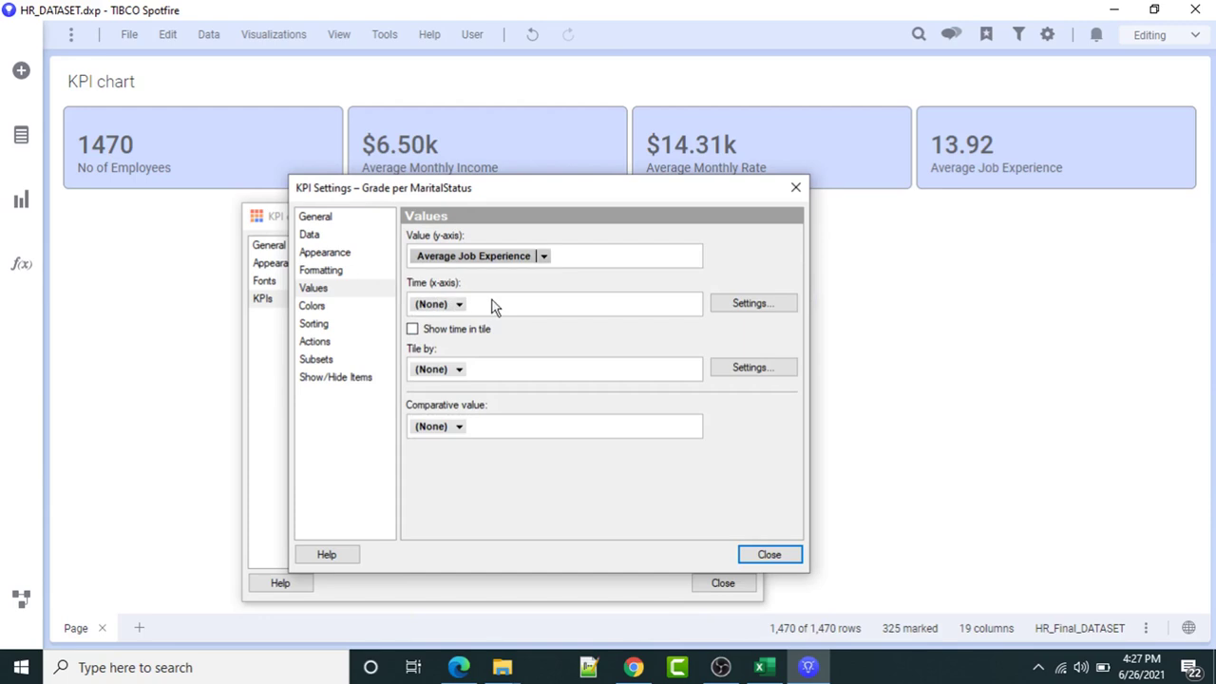
click(546, 260)
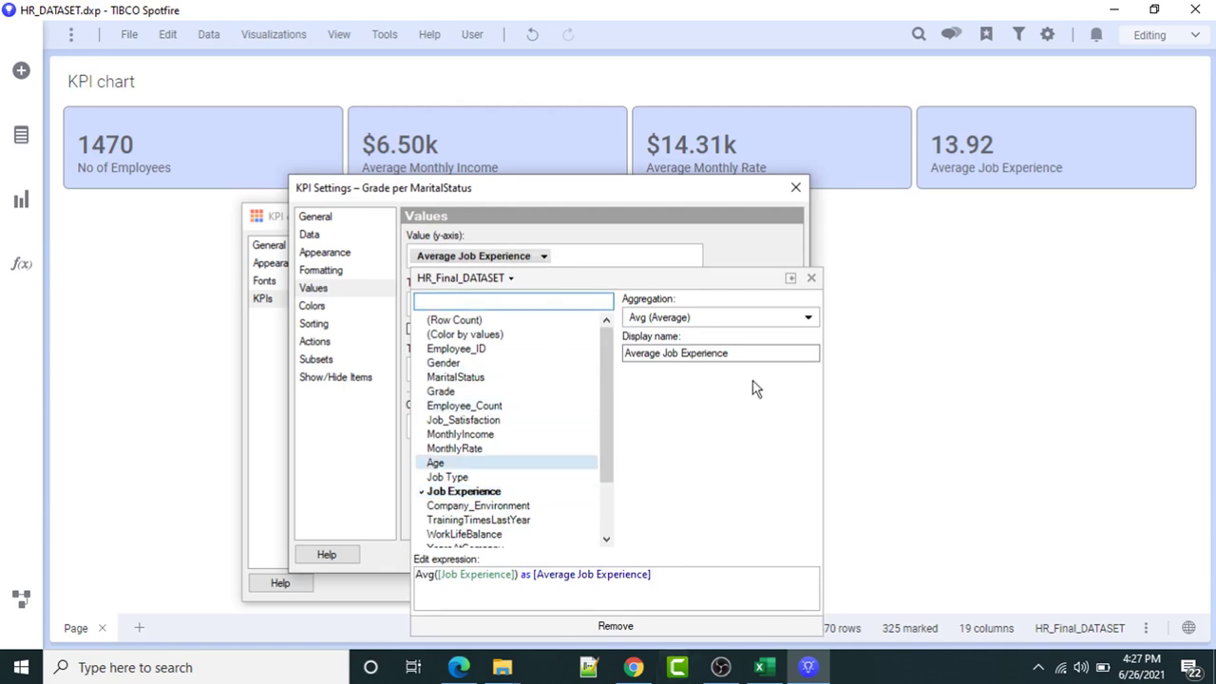
click(811, 277)
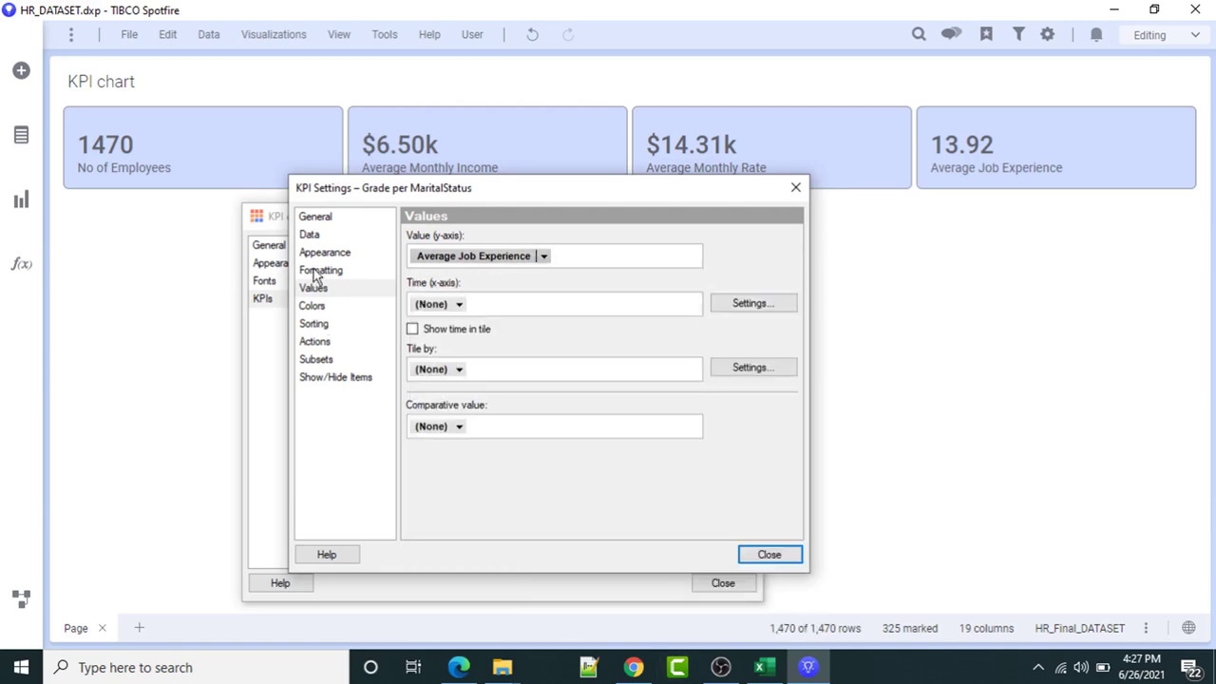
Format the Average Job Experience value axis with the Custom format string "#." and close the chart properties.
click(321, 271)
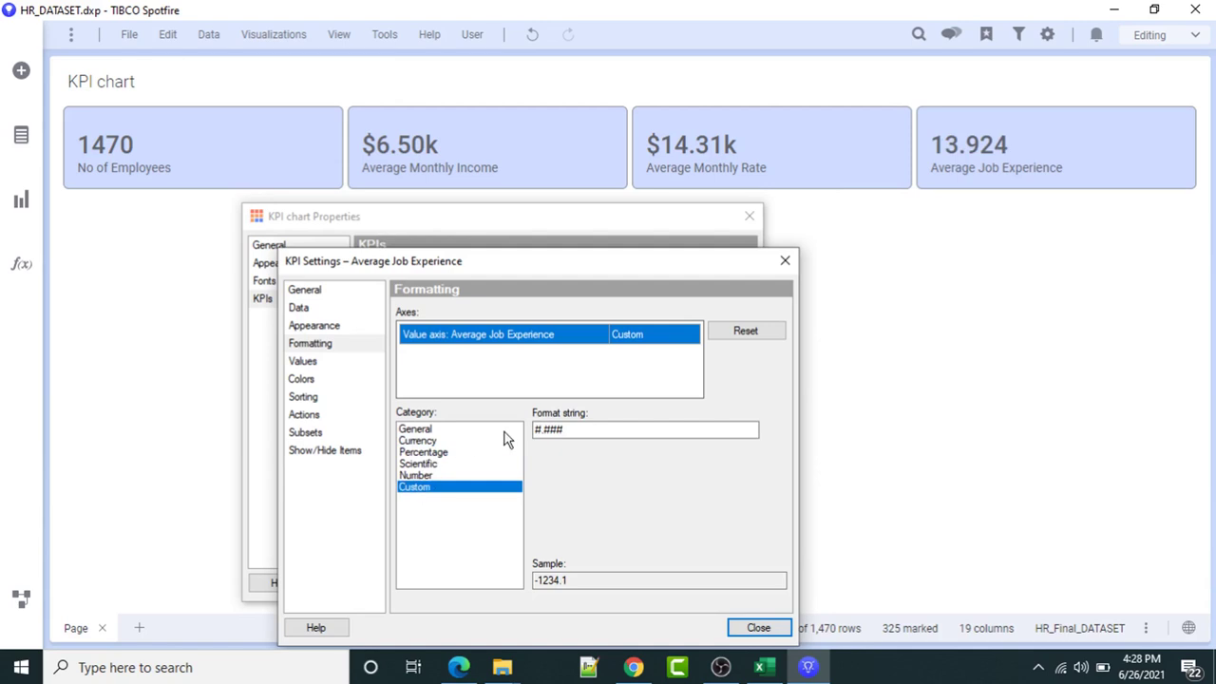
click(589, 432)
key(BackSpace)
key(BackSpace)
key(BackSpace)
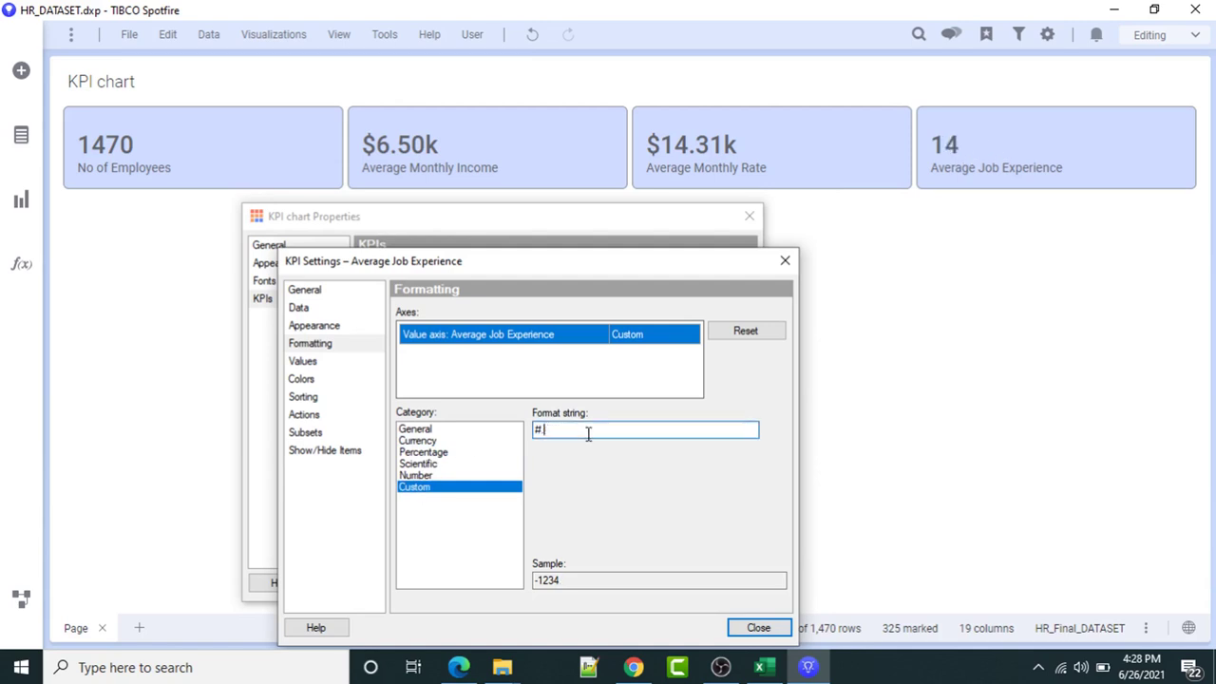
click(760, 629)
click(724, 583)
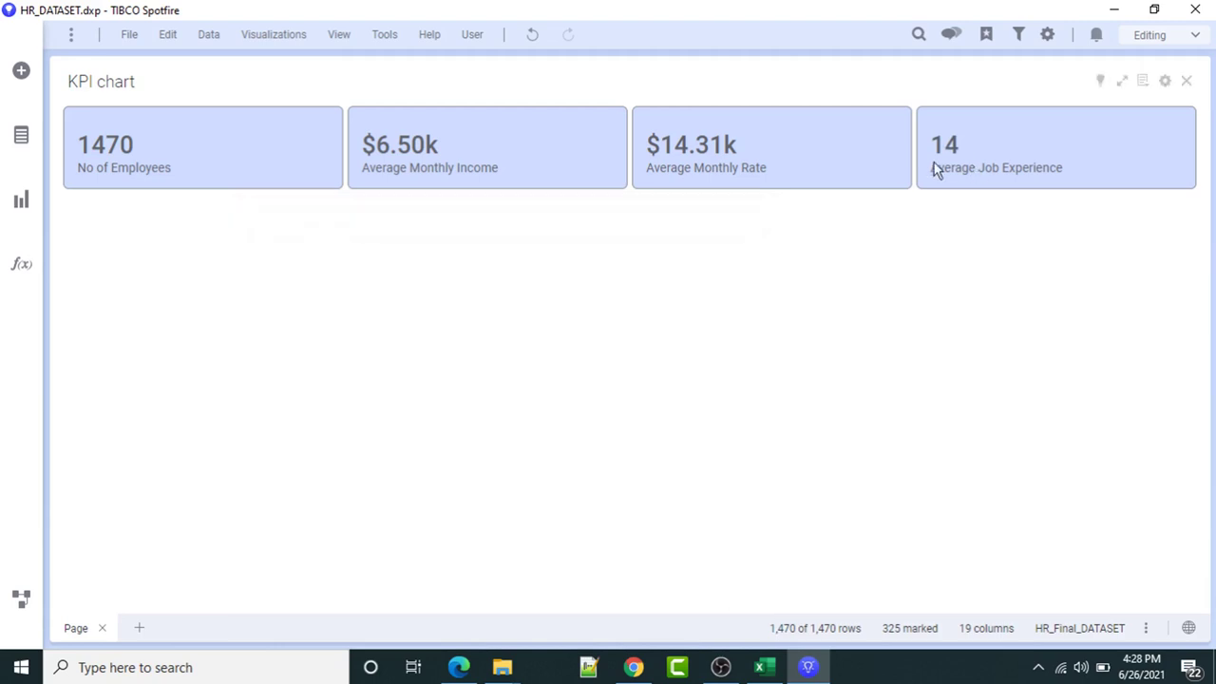
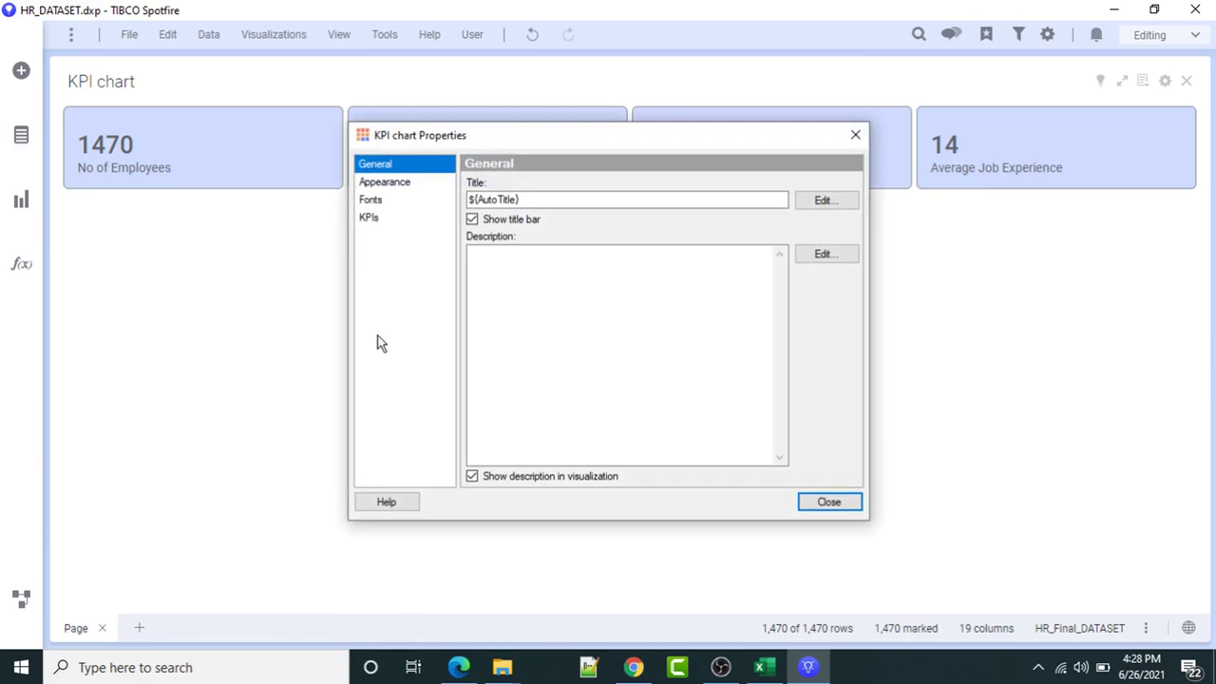
Set the minimum colour of the No of Employees KPI gradient to dark navy blue.
click(370, 203)
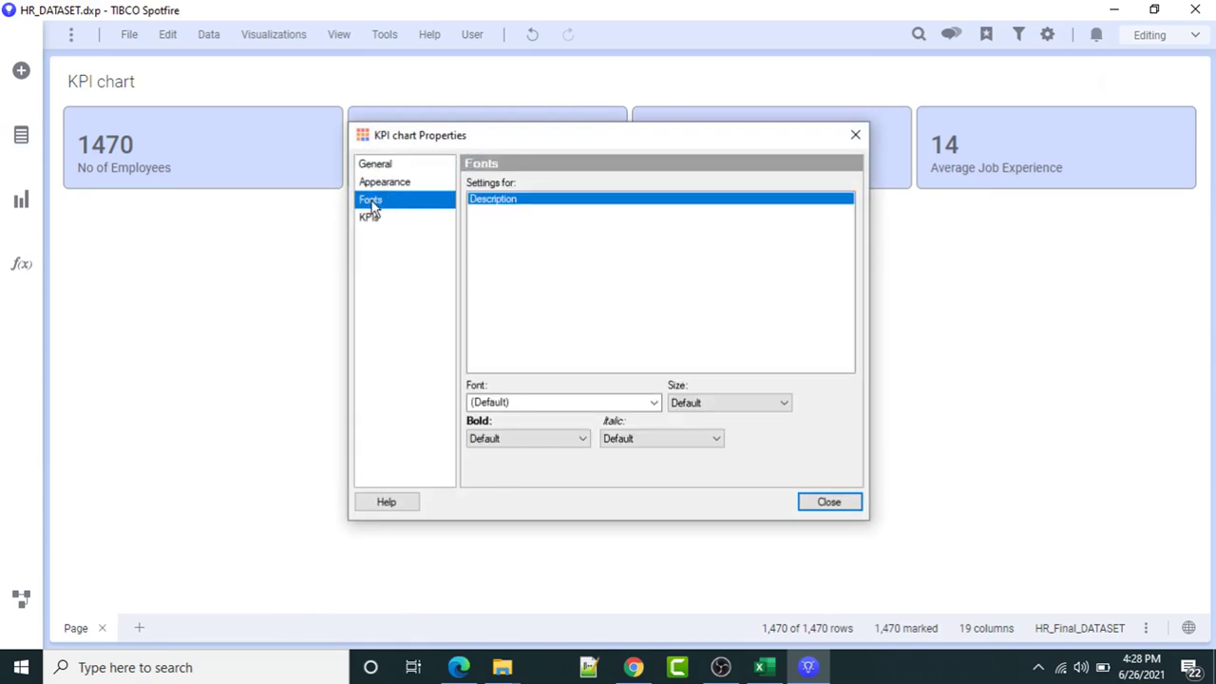
click(396, 185)
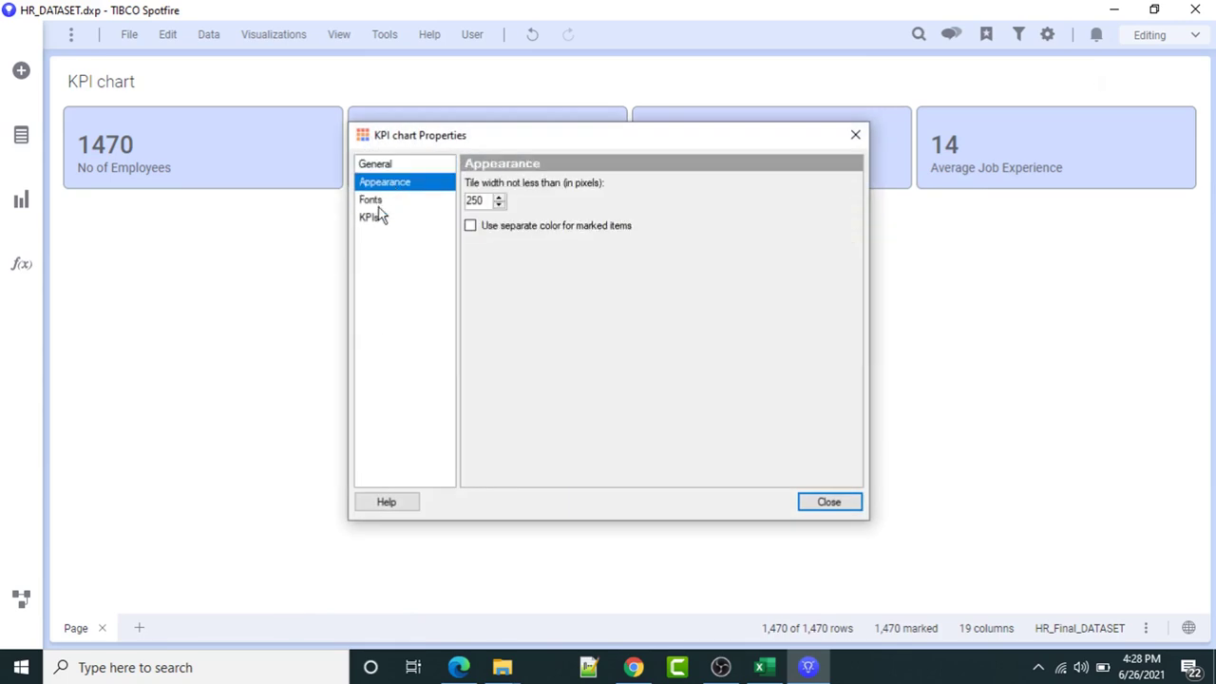
click(373, 219)
click(518, 213)
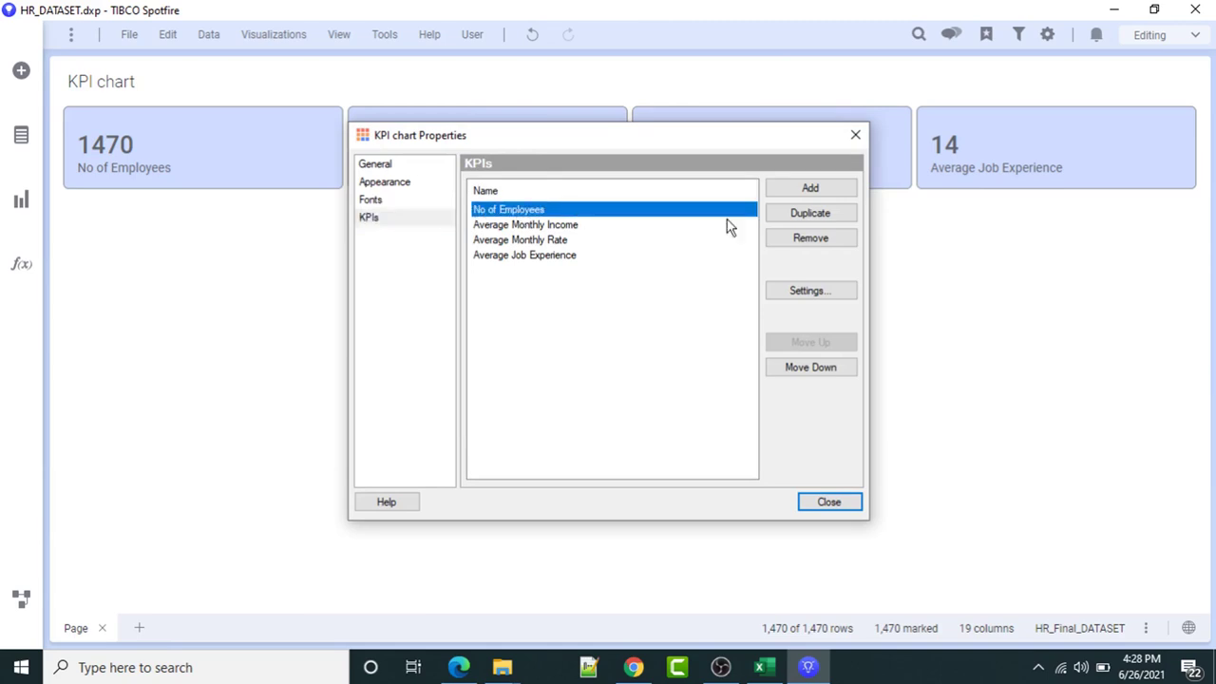
click(809, 294)
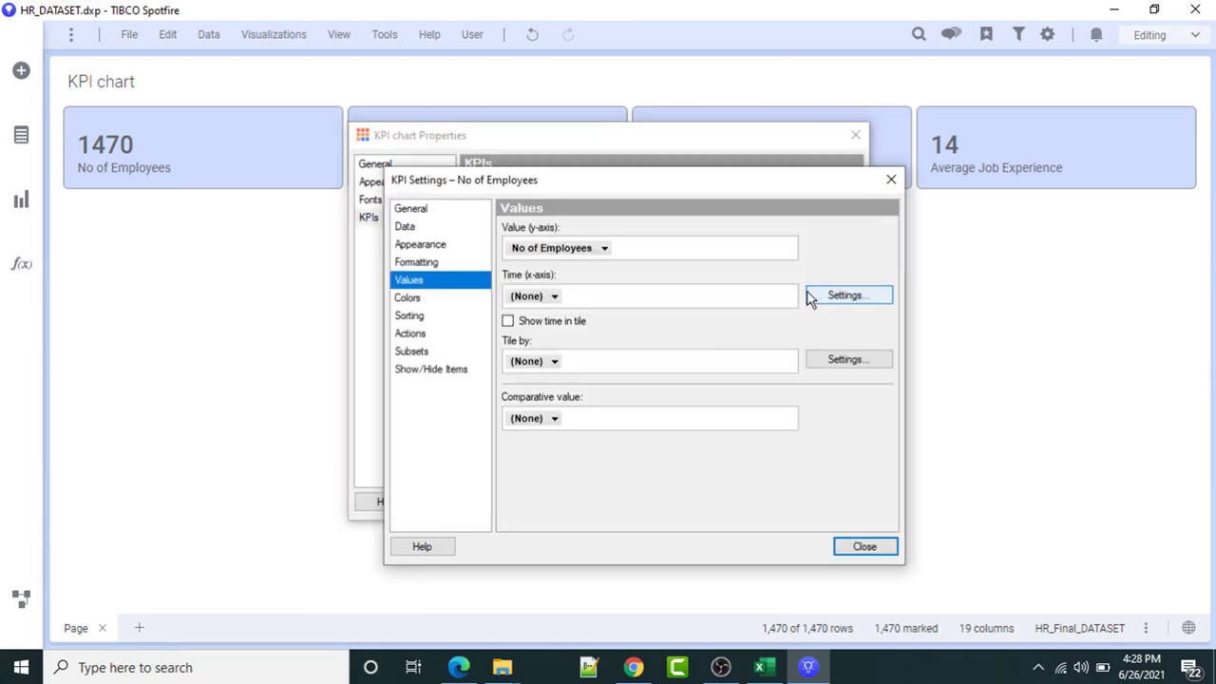
click(411, 302)
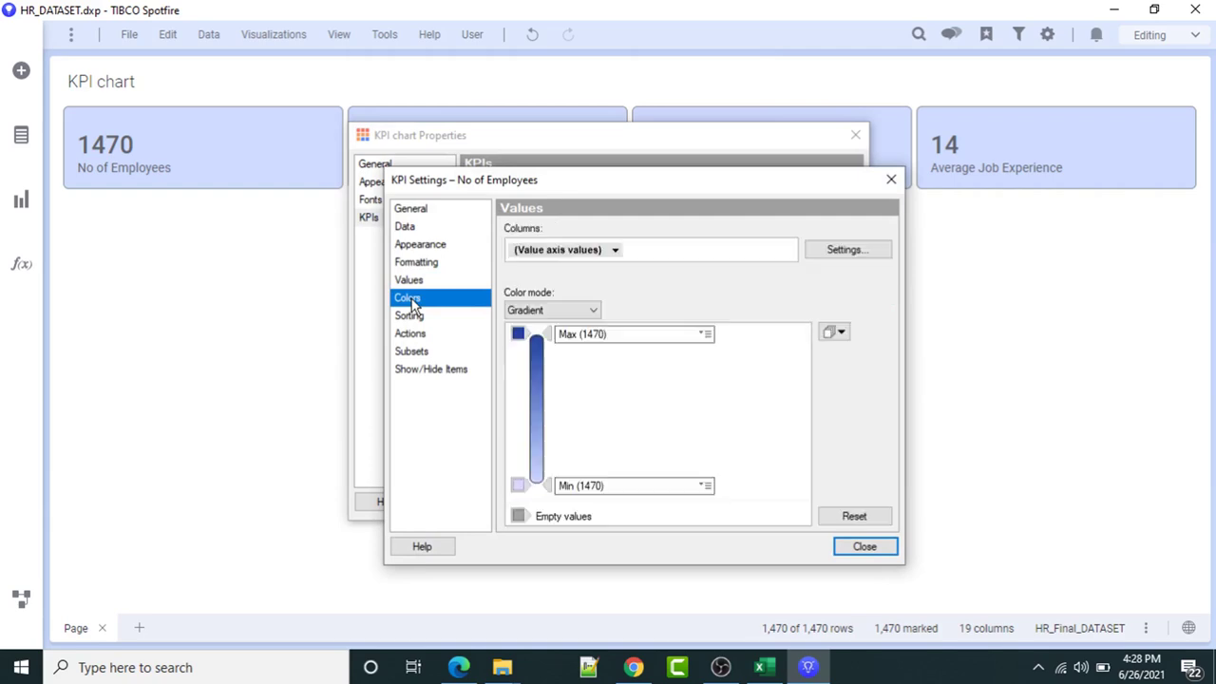
click(518, 486)
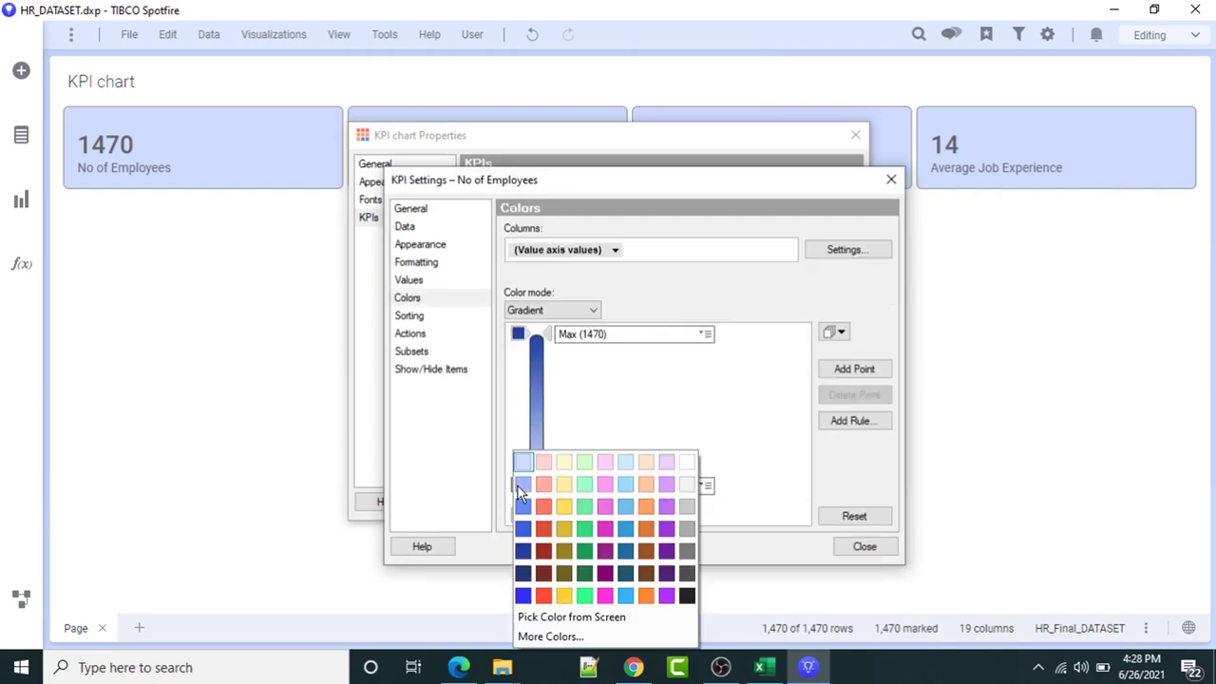
click(524, 574)
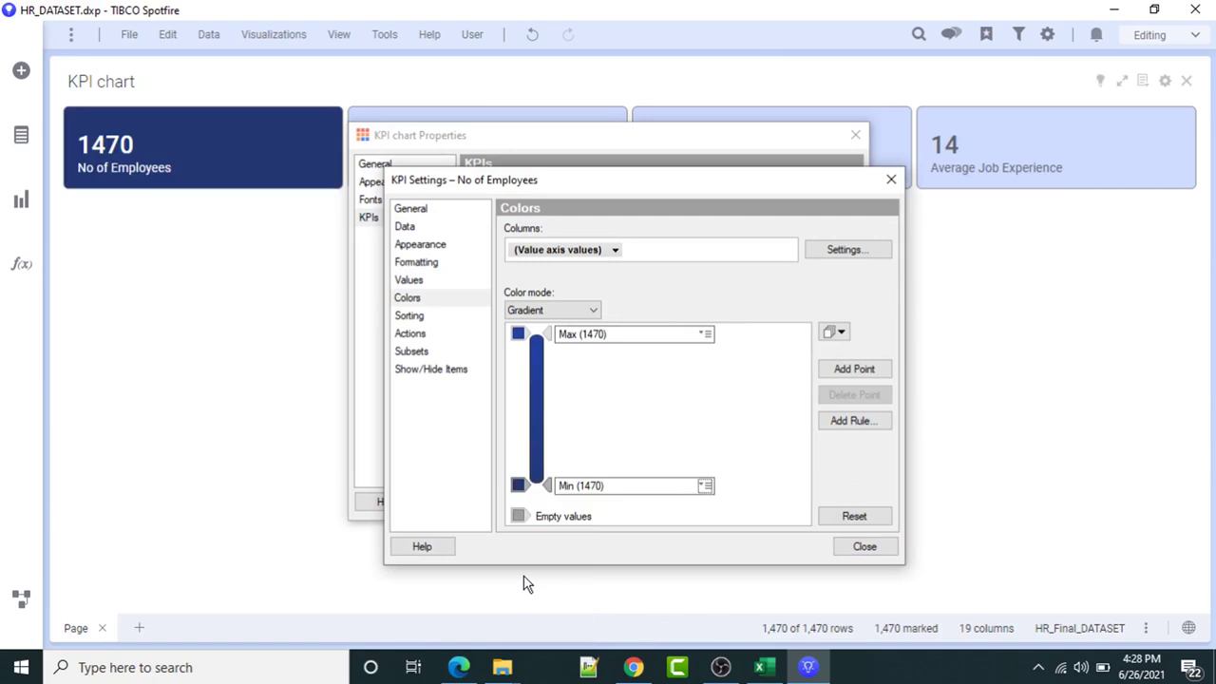
click(864, 548)
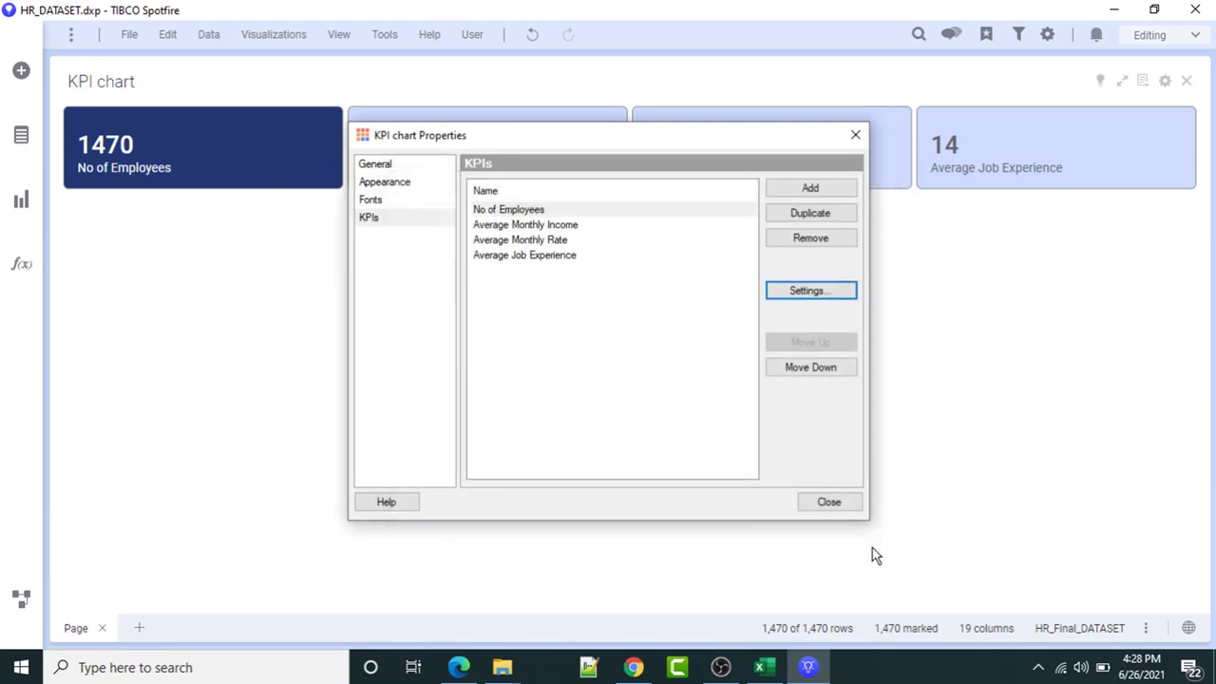
Try dark brown as the minimum gradient colour of the Average Monthly Income KPI and settle on red.
click(519, 228)
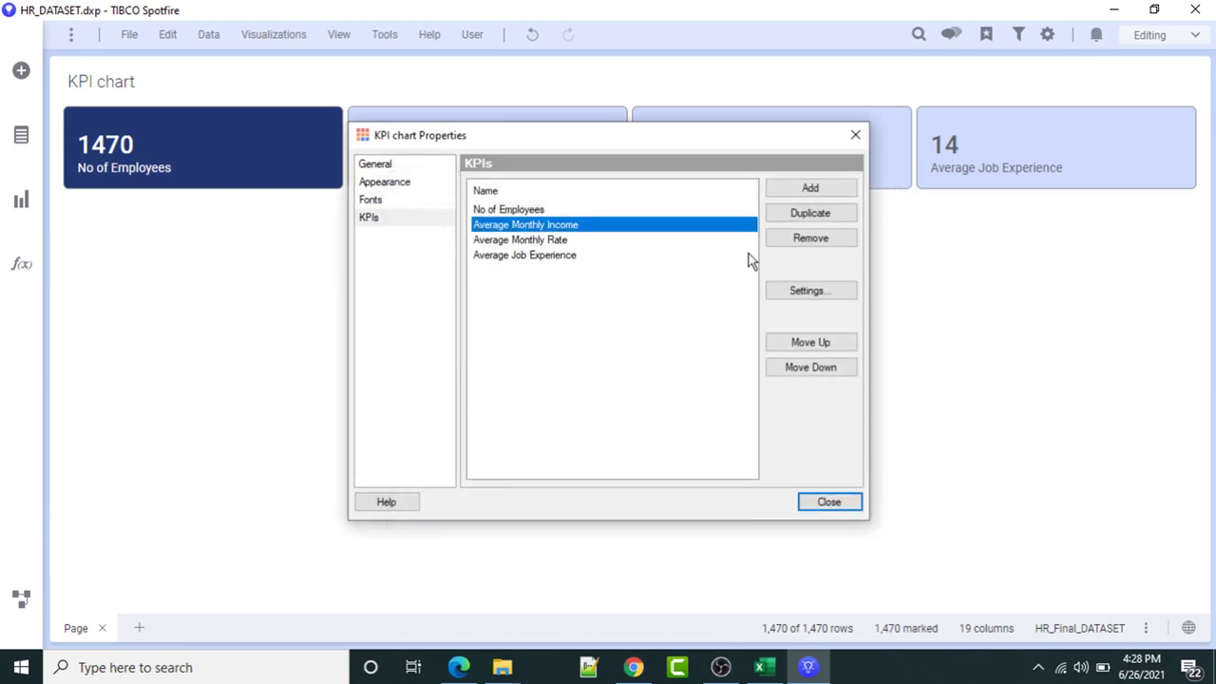
click(808, 292)
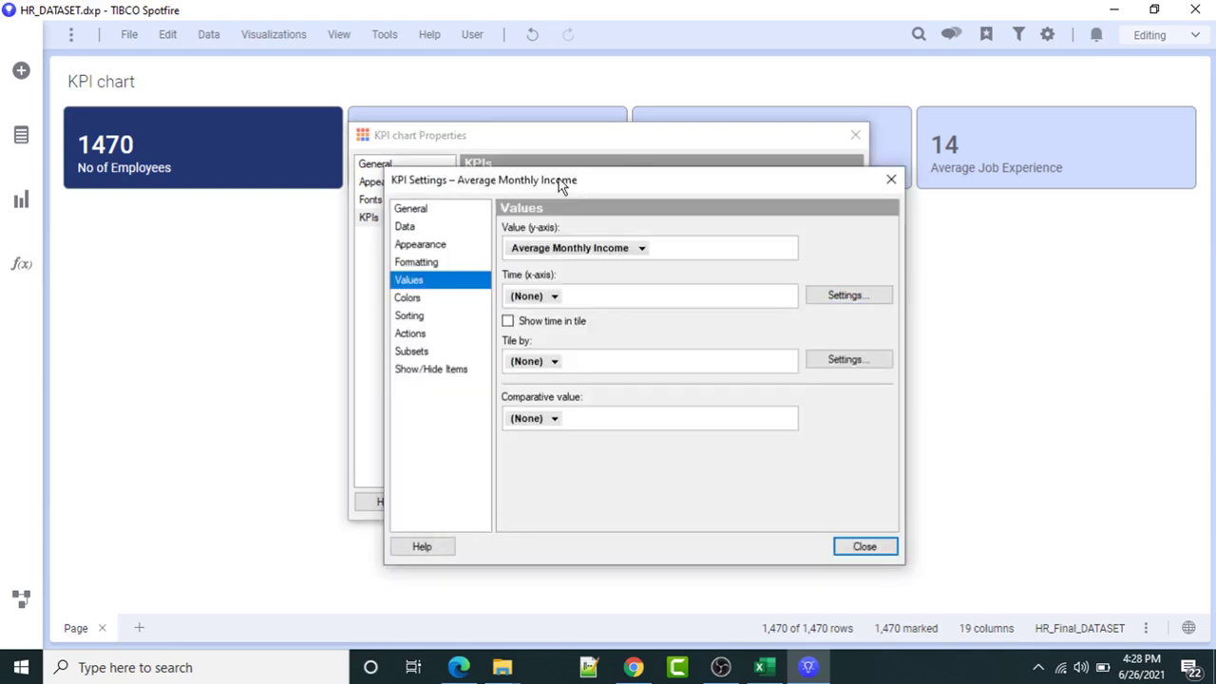
drag(569, 183, 569, 191)
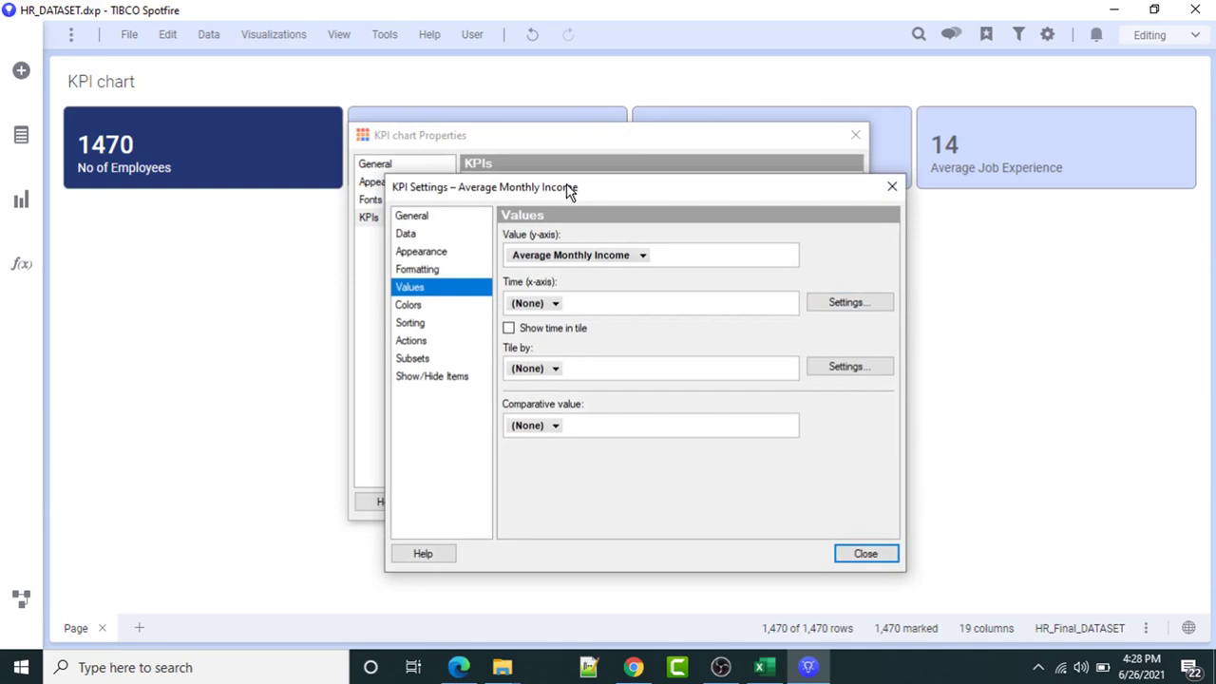
click(407, 306)
click(520, 493)
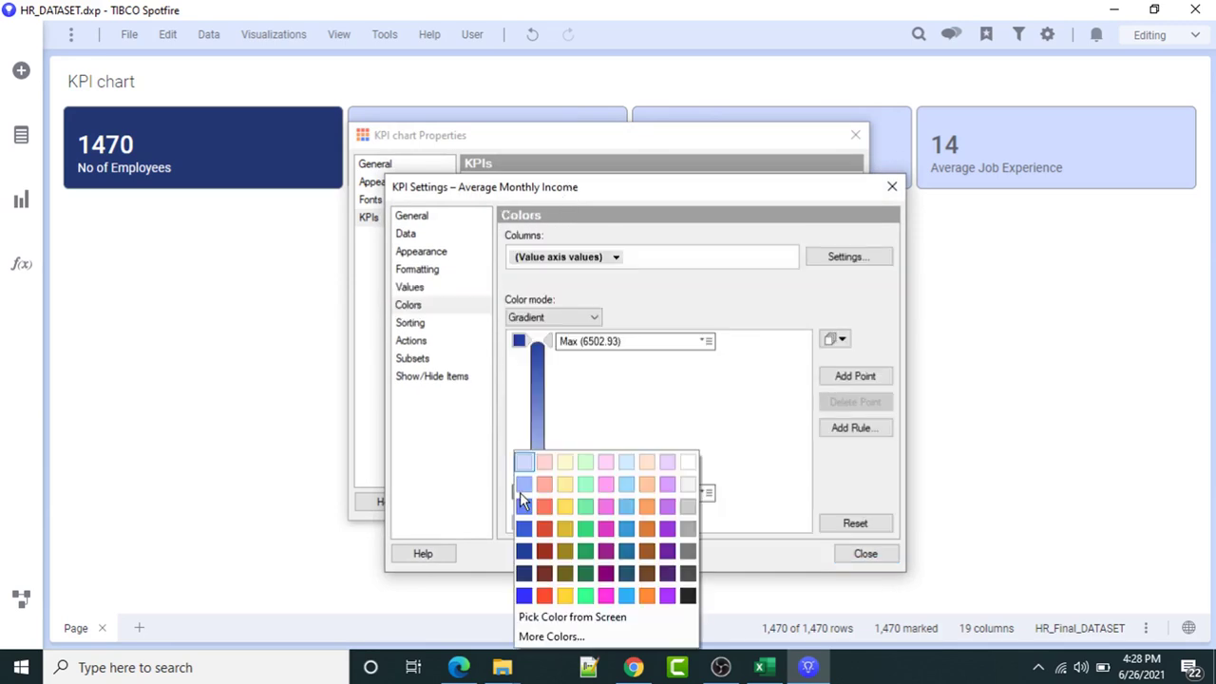
click(647, 573)
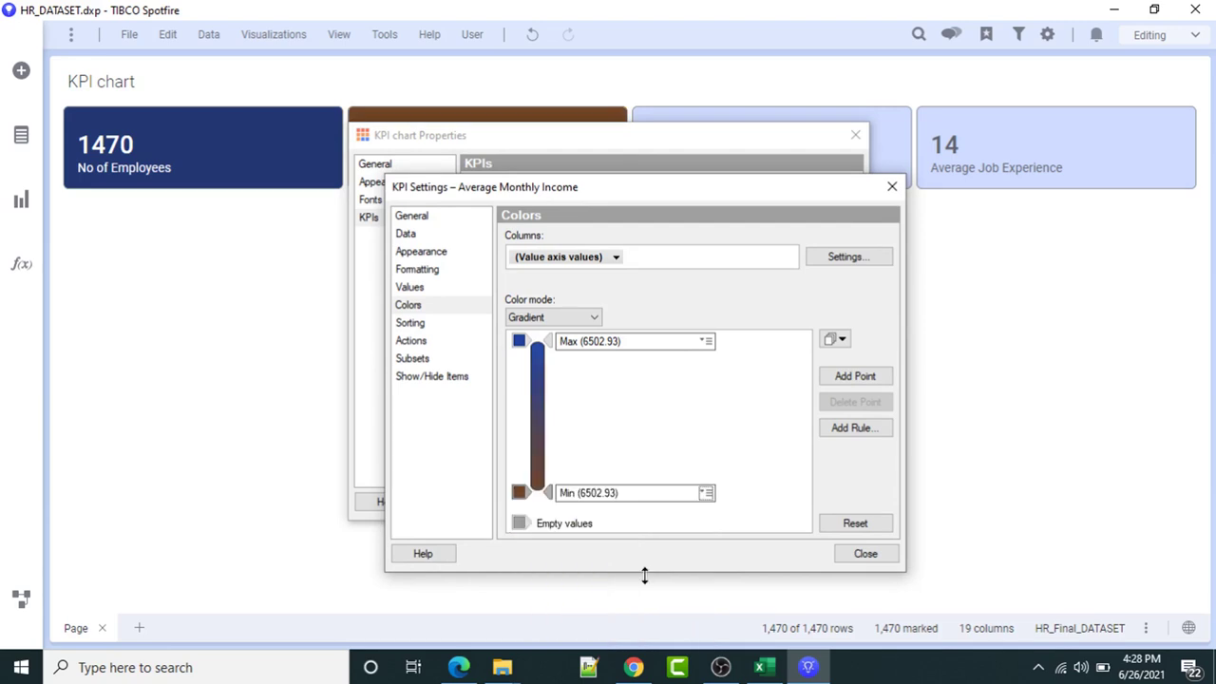
click(518, 493)
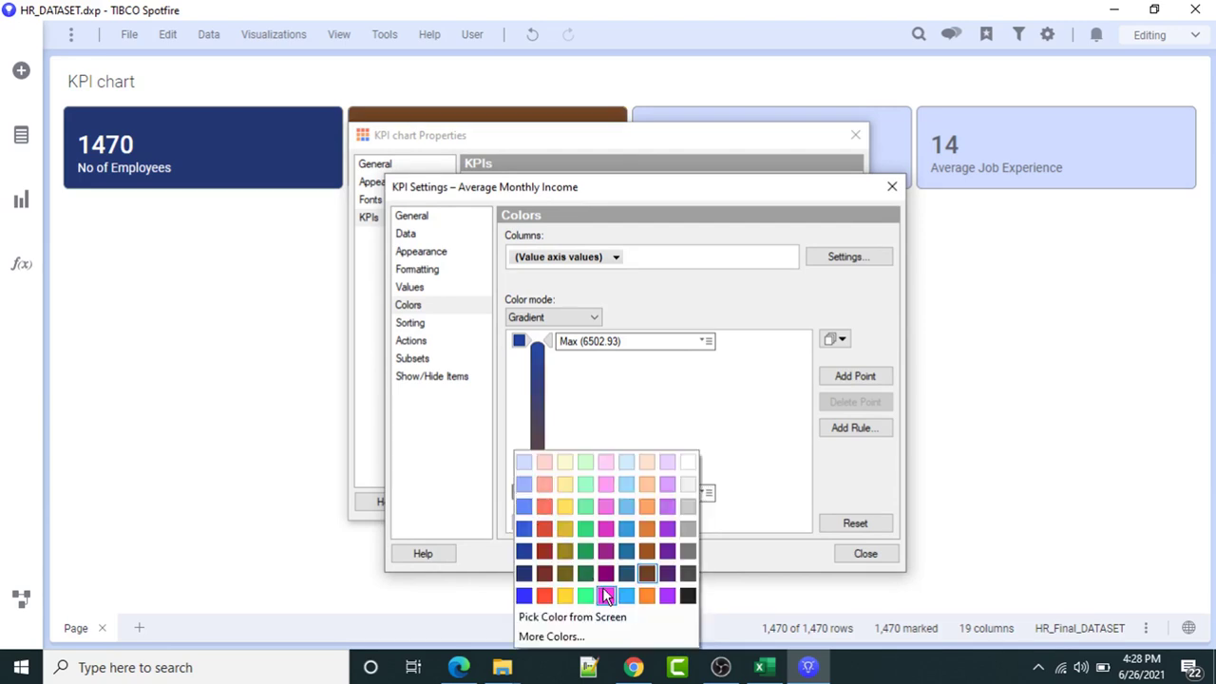
click(544, 529)
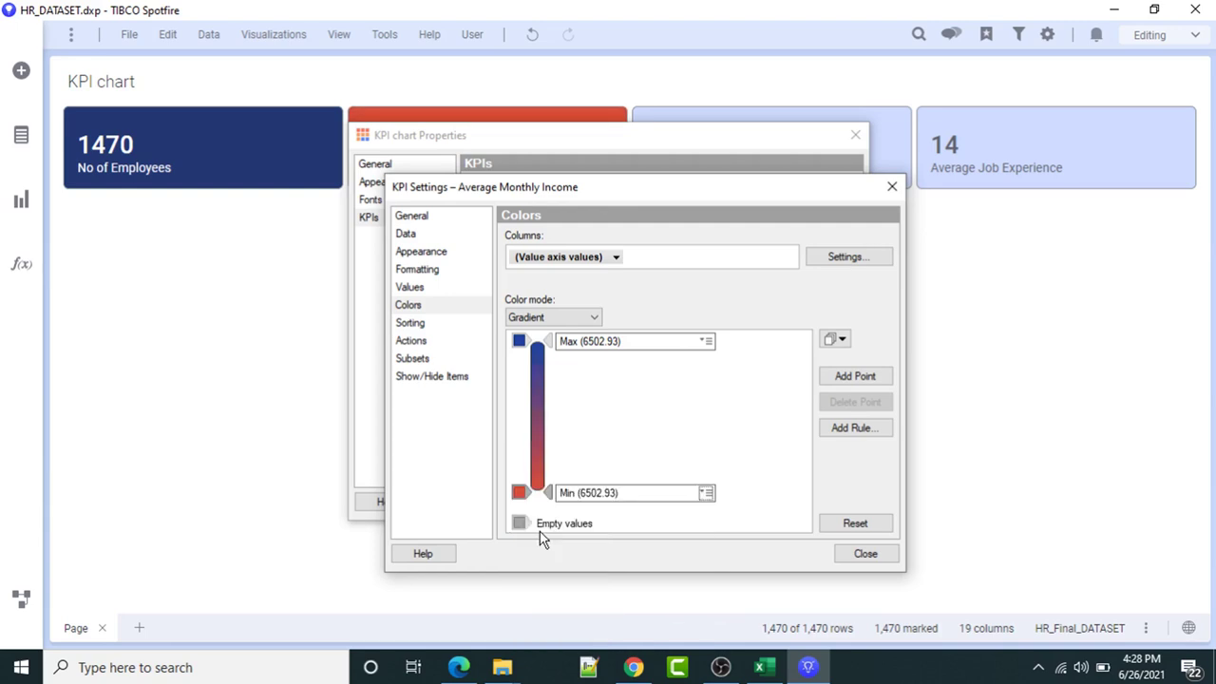
click(865, 554)
Set the minimum gradient colour of the Average Monthly Rate KPI to the basic dark green (0, 128, 0).
click(549, 241)
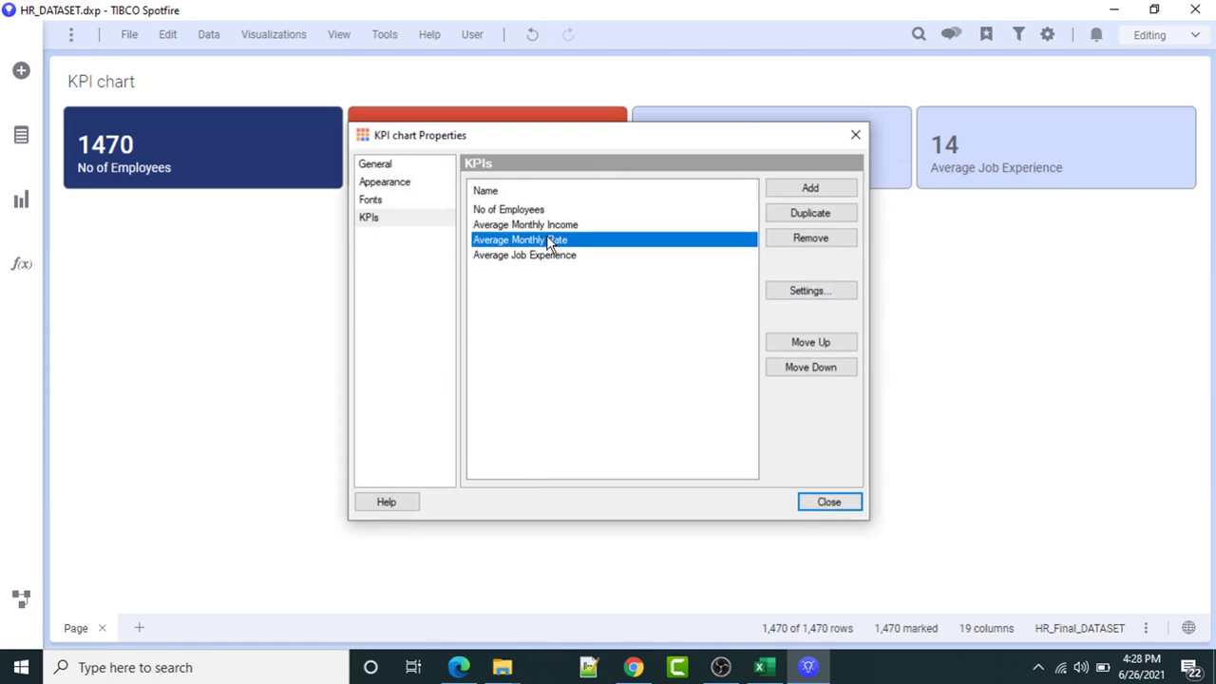
click(817, 295)
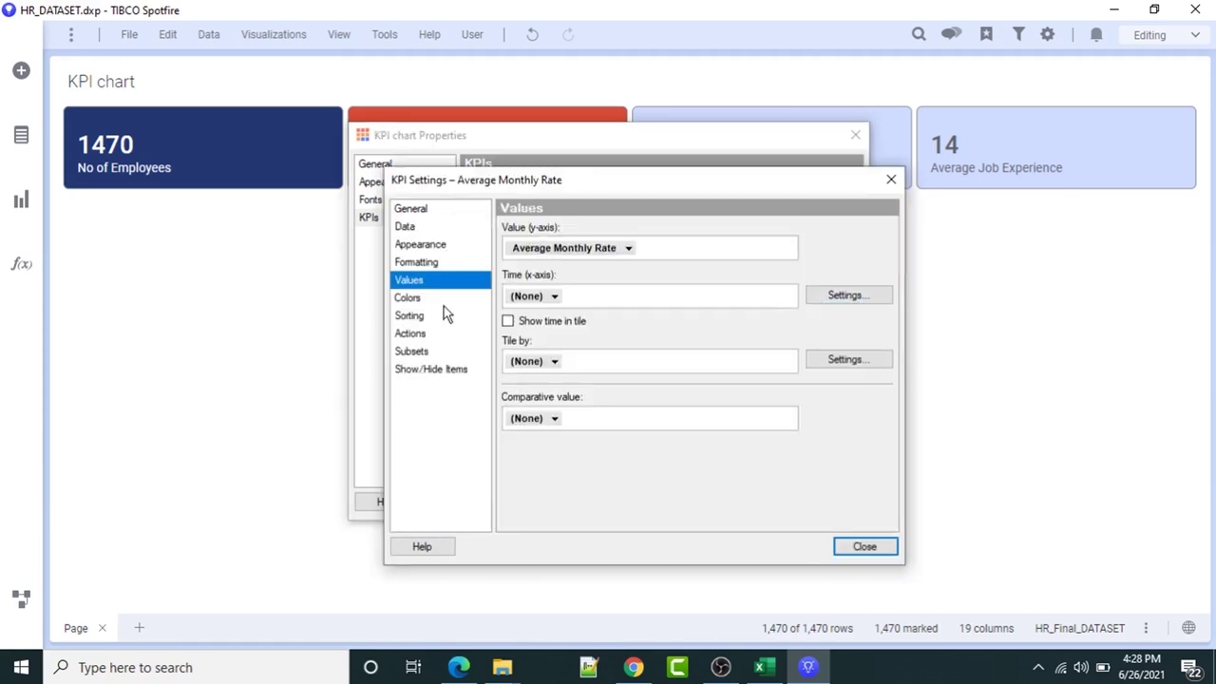
click(409, 297)
click(522, 486)
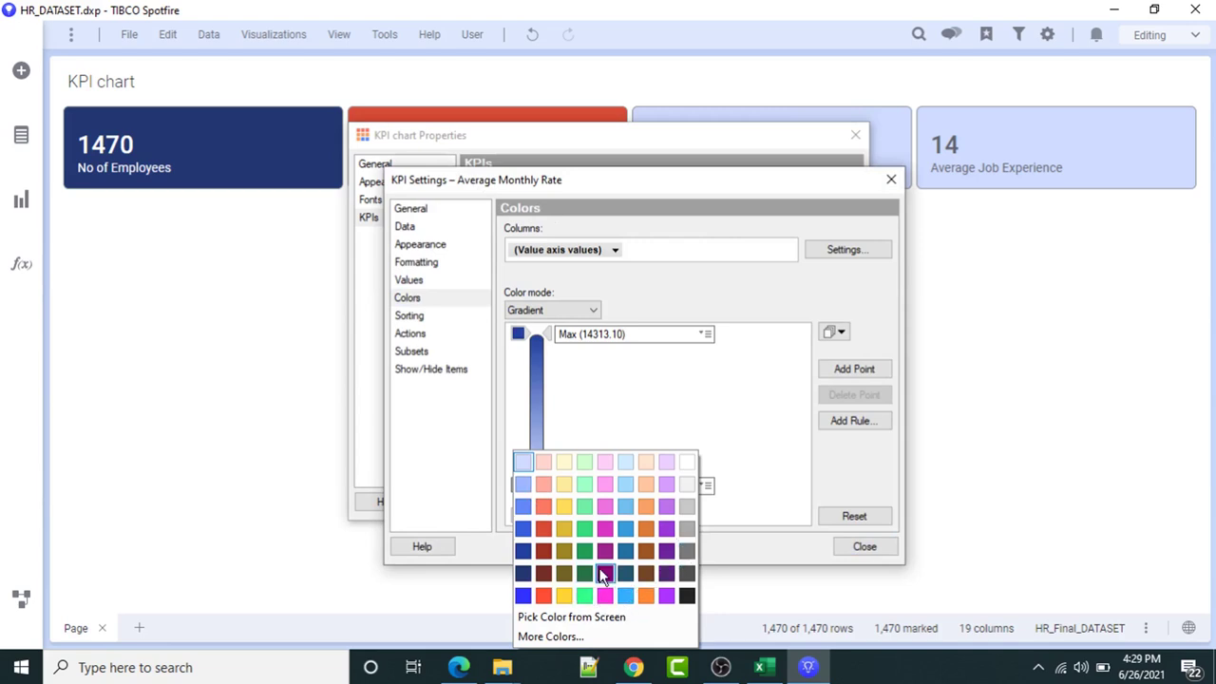
click(554, 637)
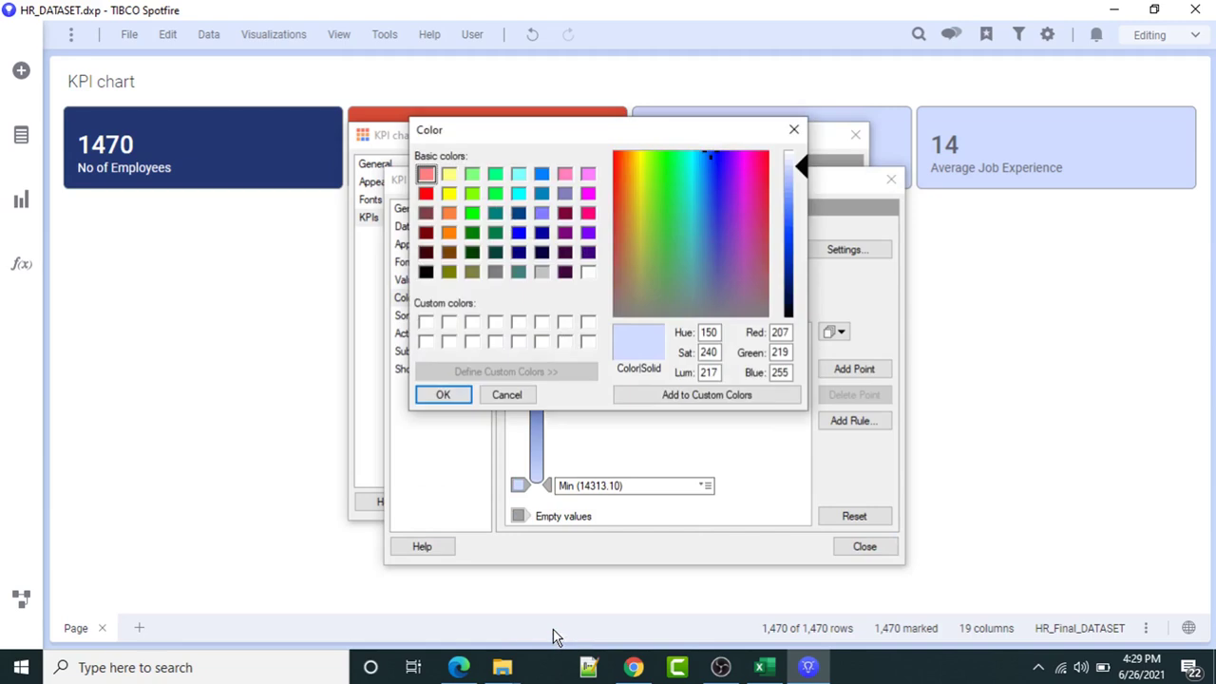
click(471, 236)
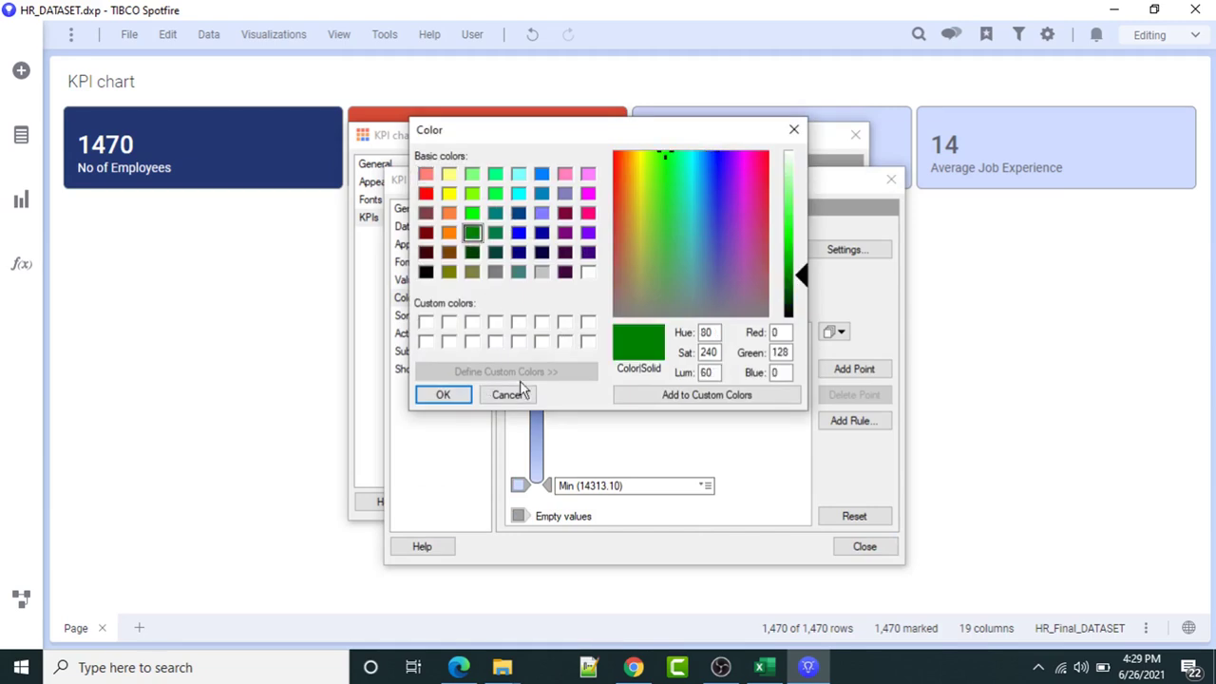
click(443, 396)
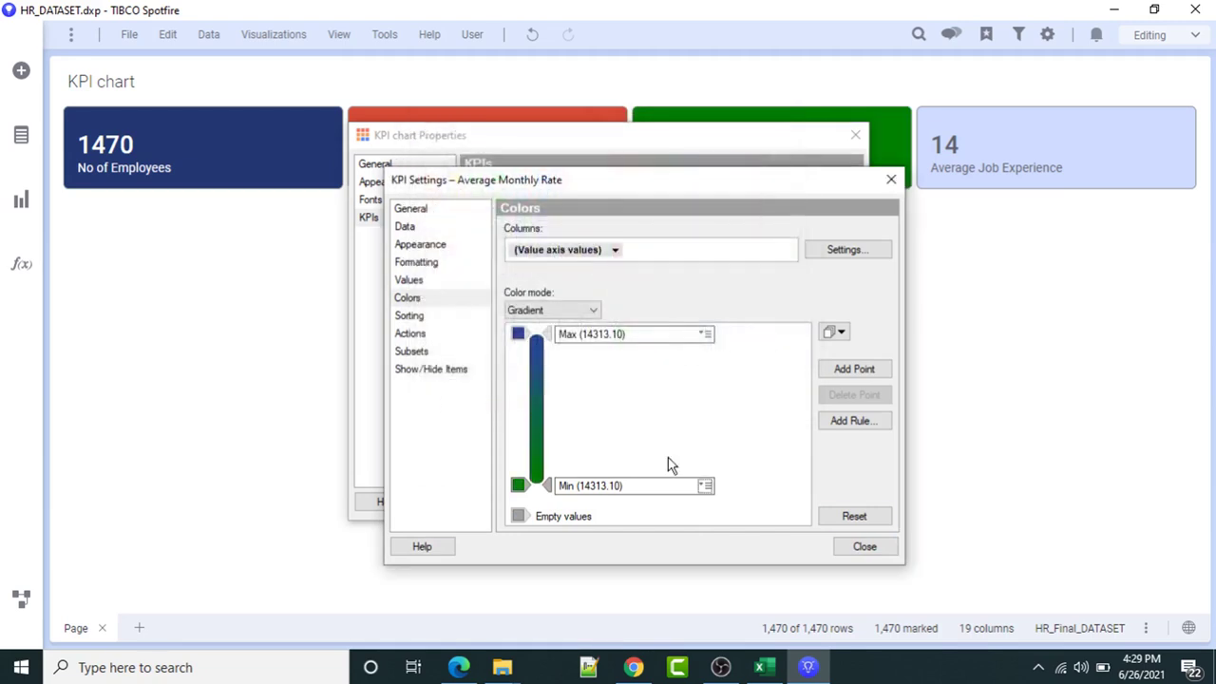
click(865, 548)
Set the minimum gradient colour of the Average Job Experience KPI to bright yellow and close the chart properties.
click(543, 256)
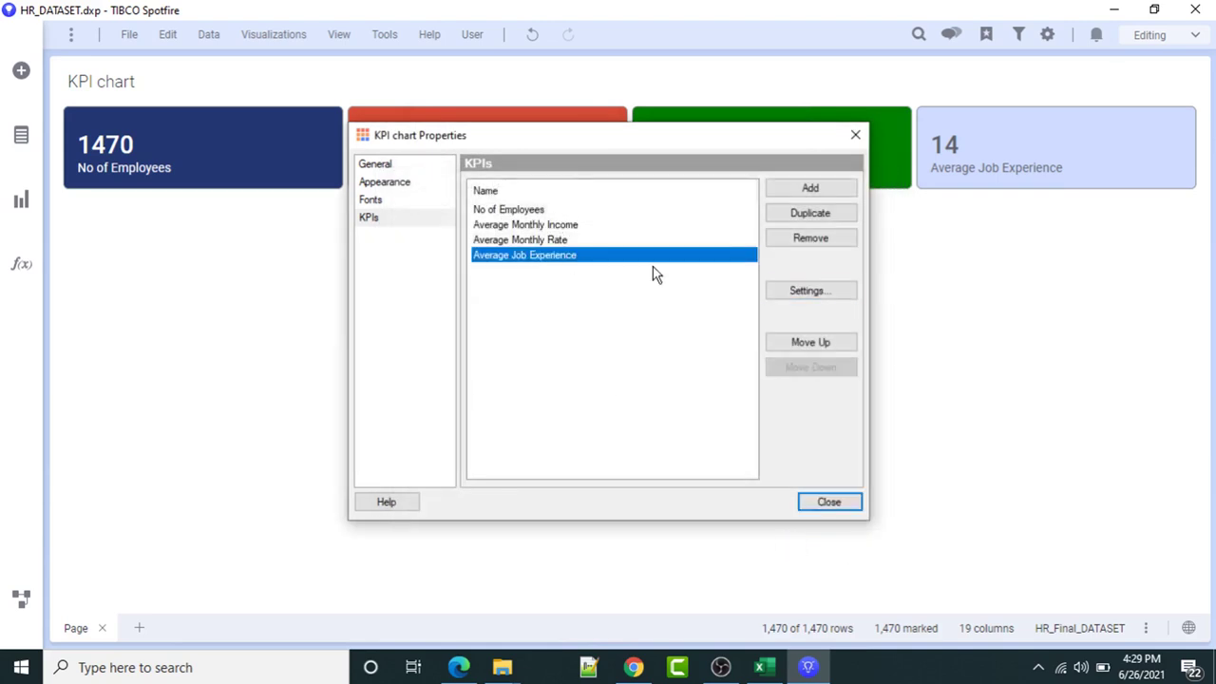
click(807, 291)
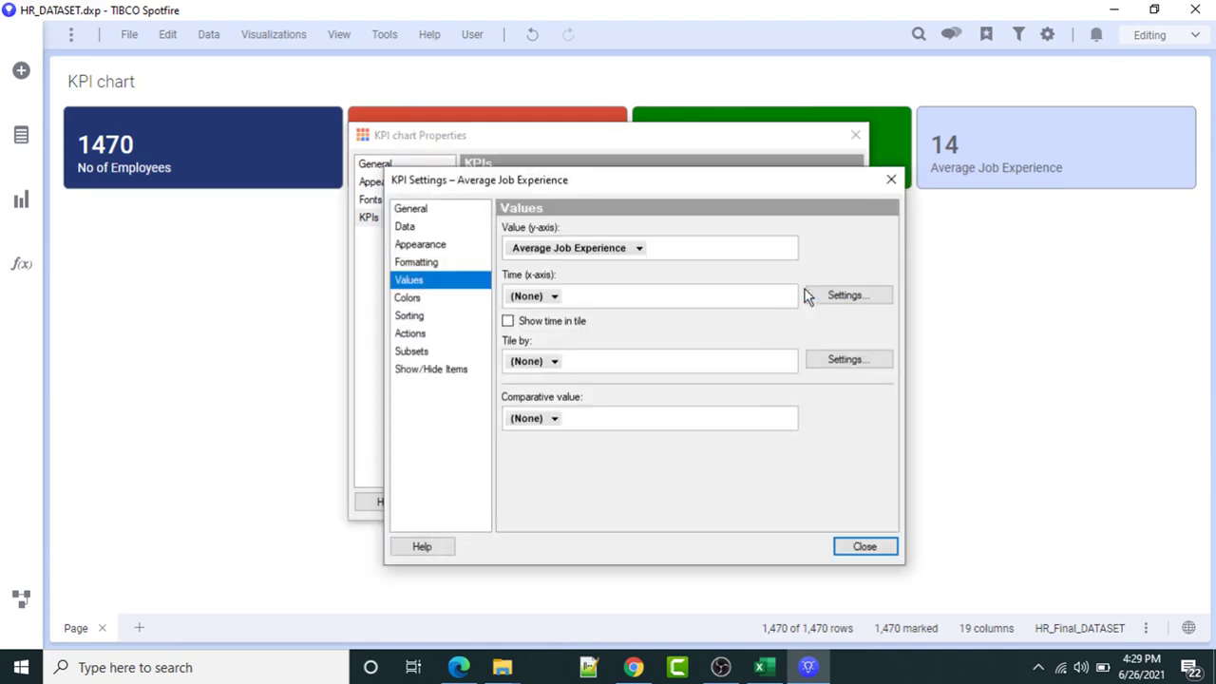
click(424, 300)
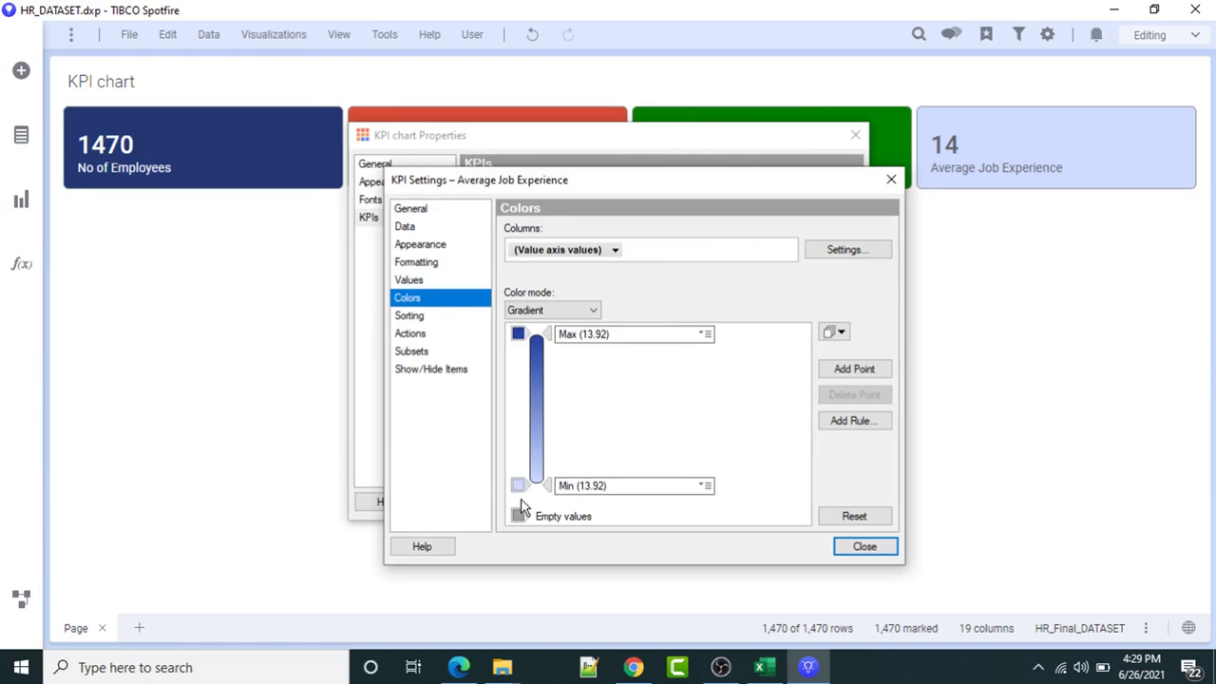
click(515, 487)
click(516, 487)
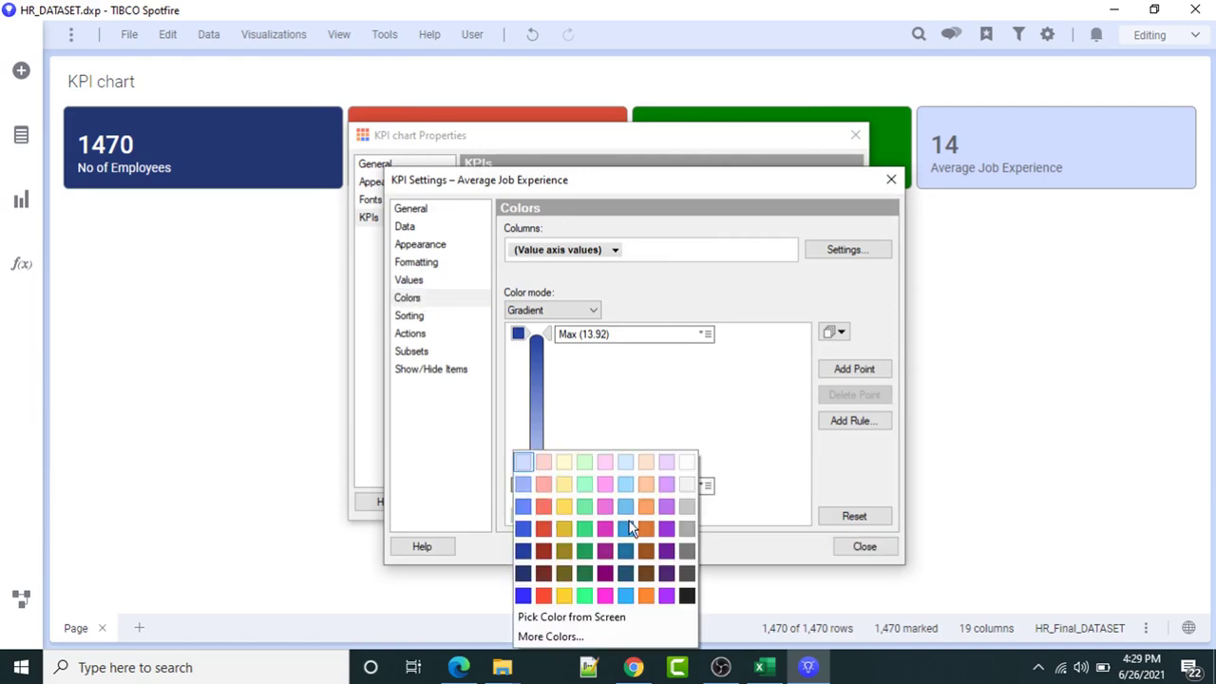
click(565, 597)
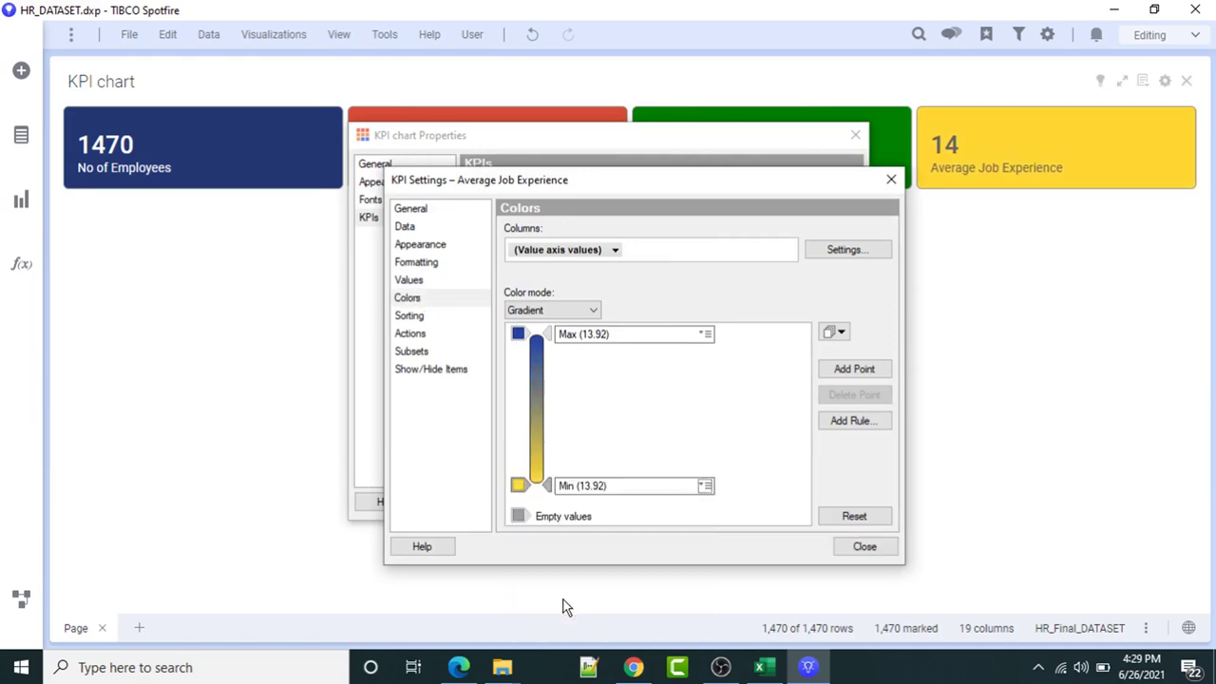
click(866, 552)
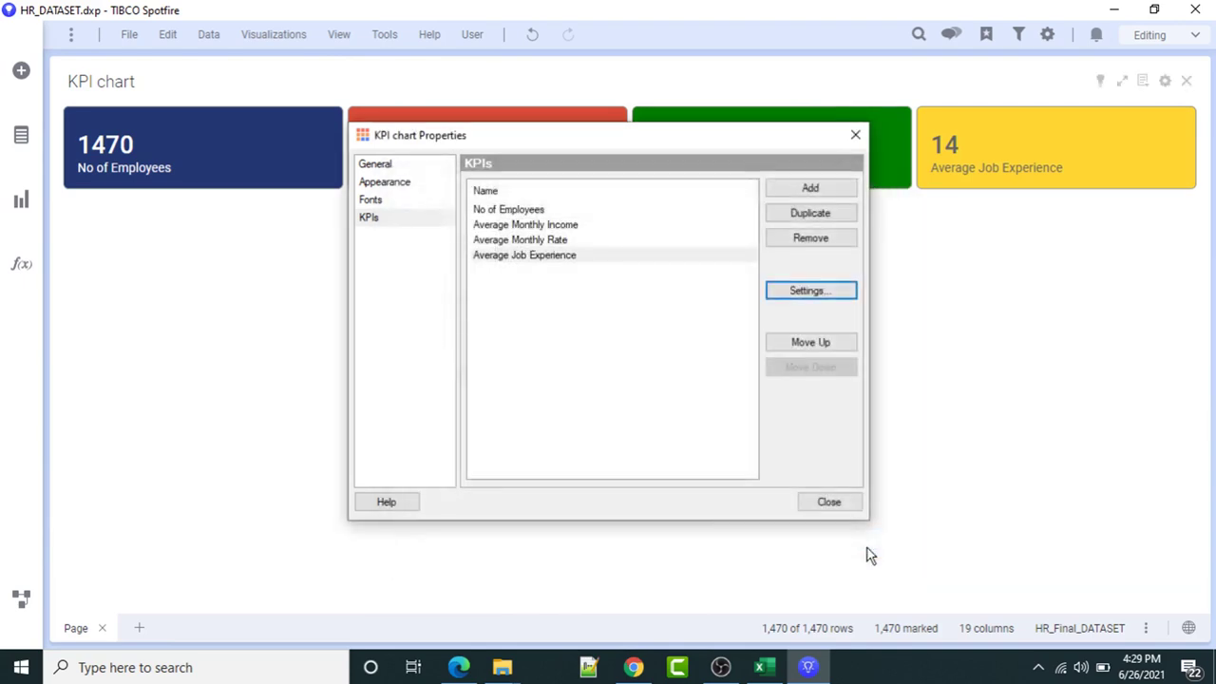
click(840, 505)
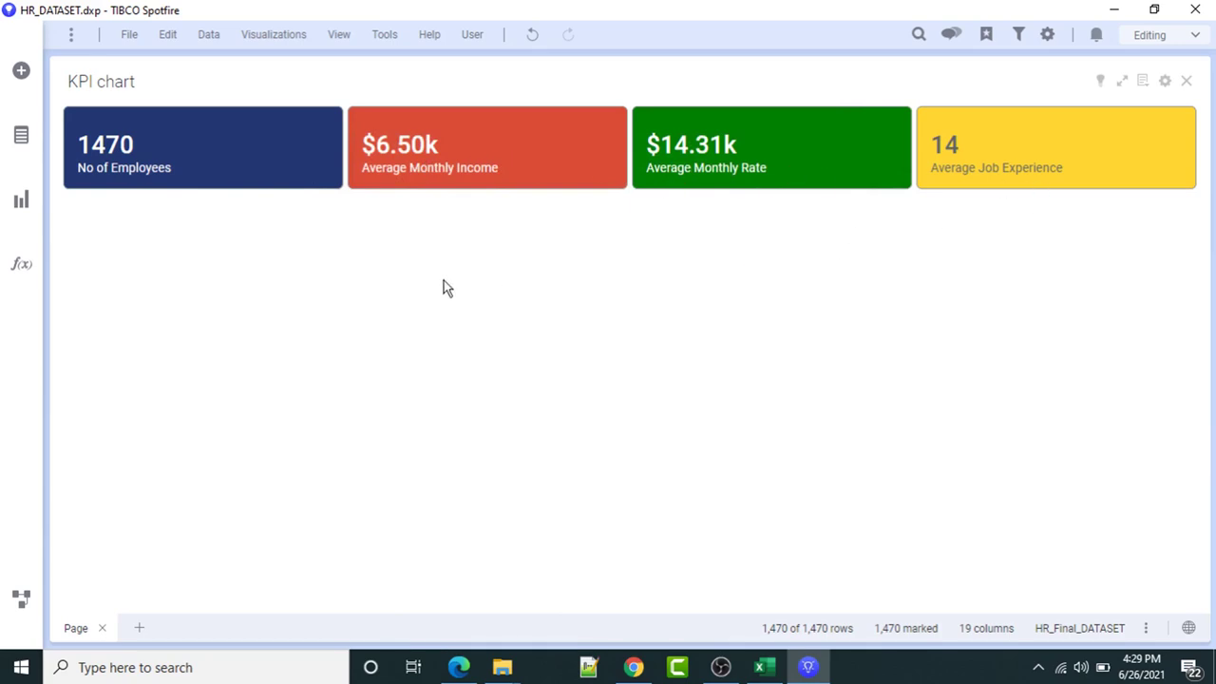
Add a bar chart to the page with the KPI chart.
click(21, 201)
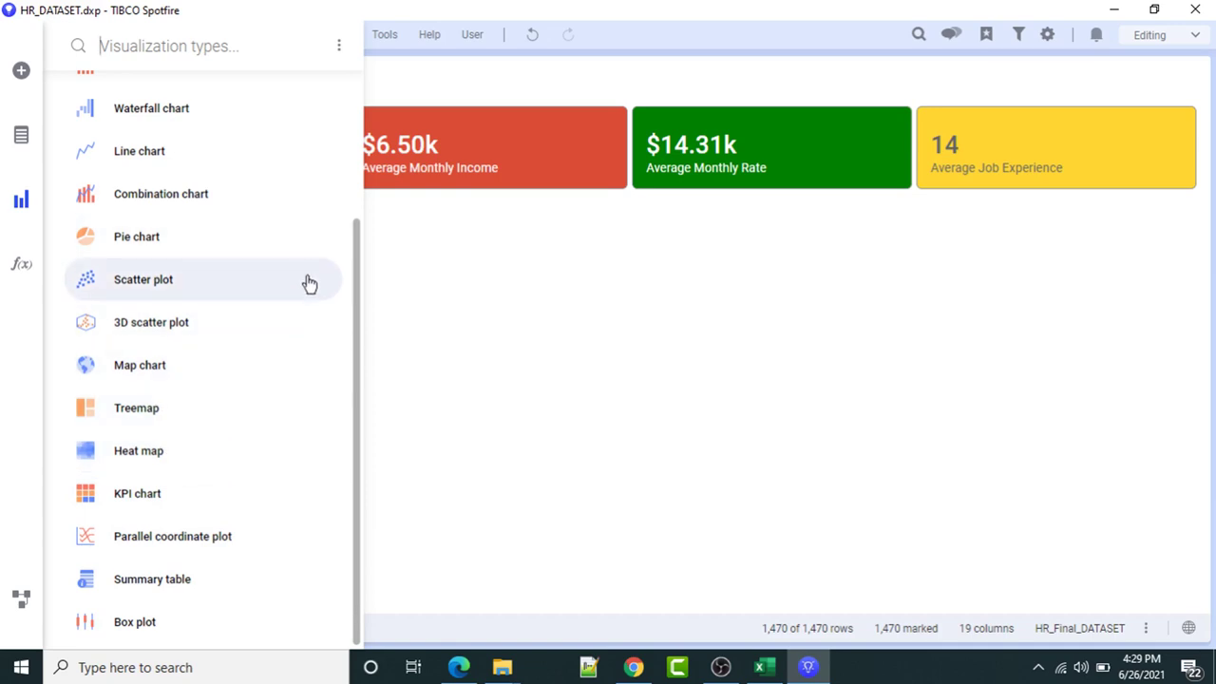
drag(354, 257, 353, 181)
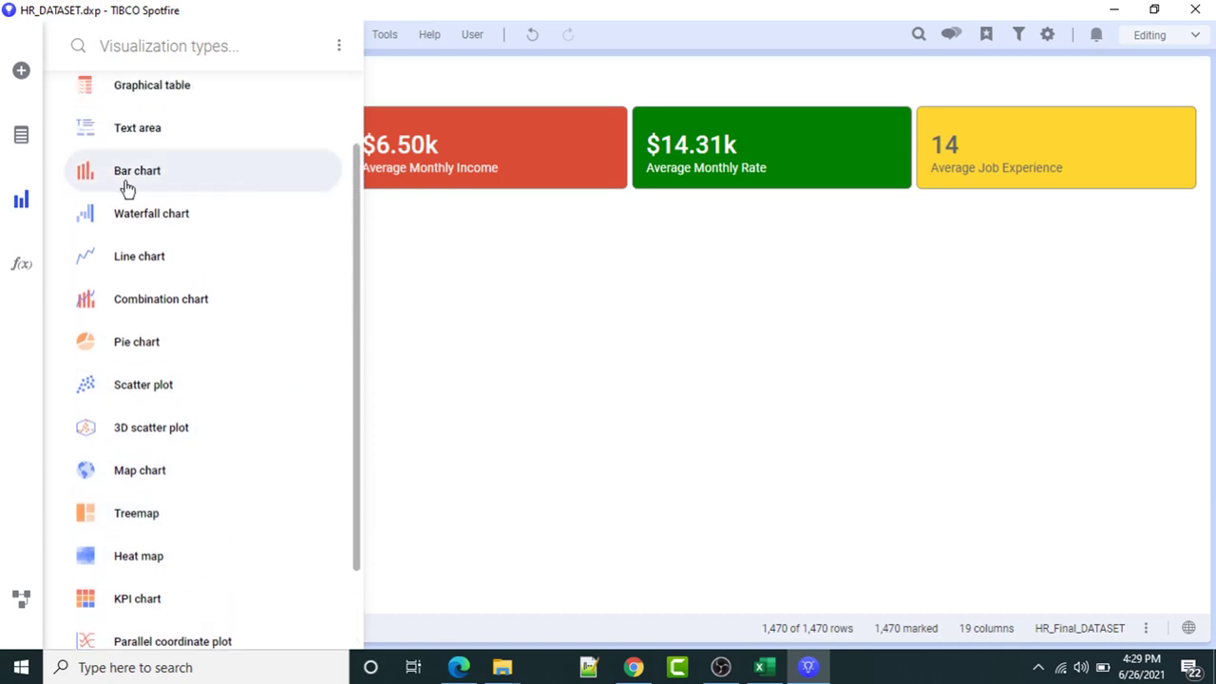
drag(125, 186, 145, 298)
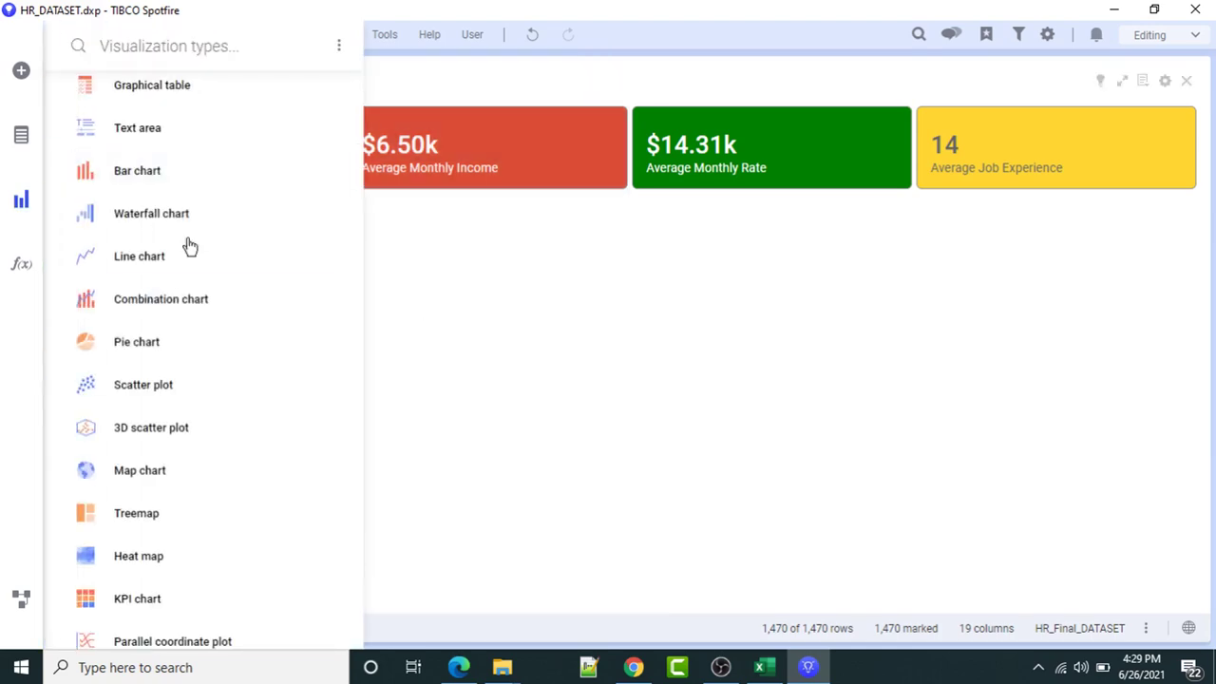
click(171, 172)
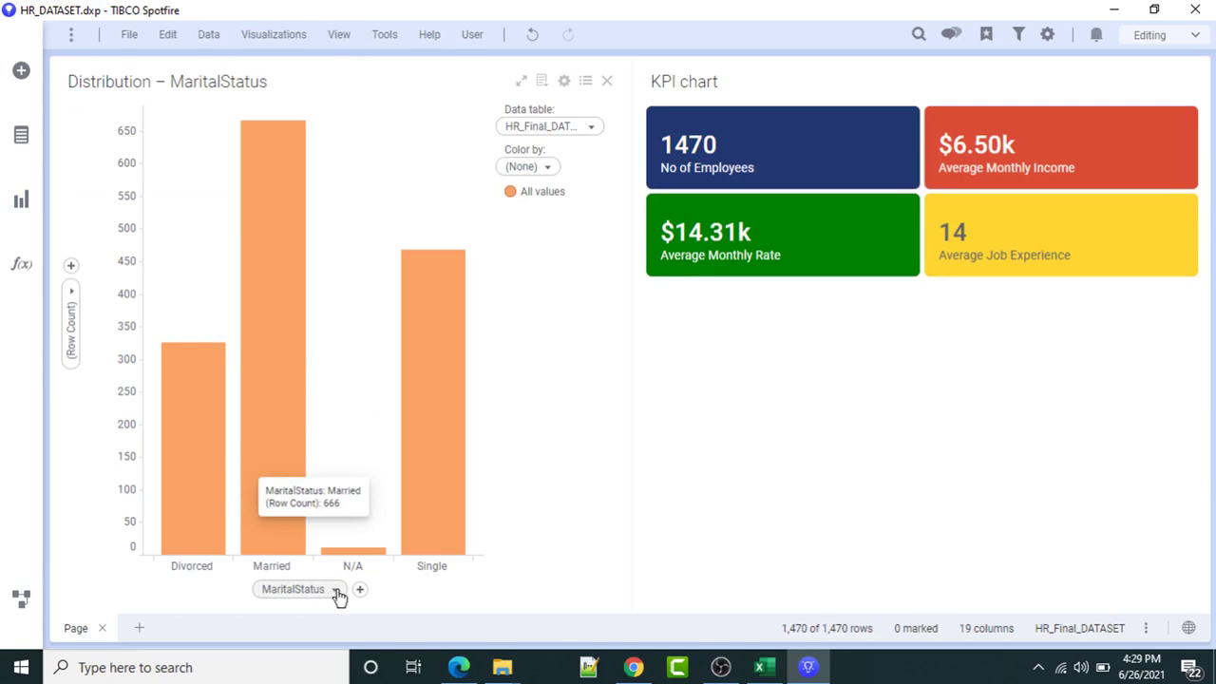
click(361, 592)
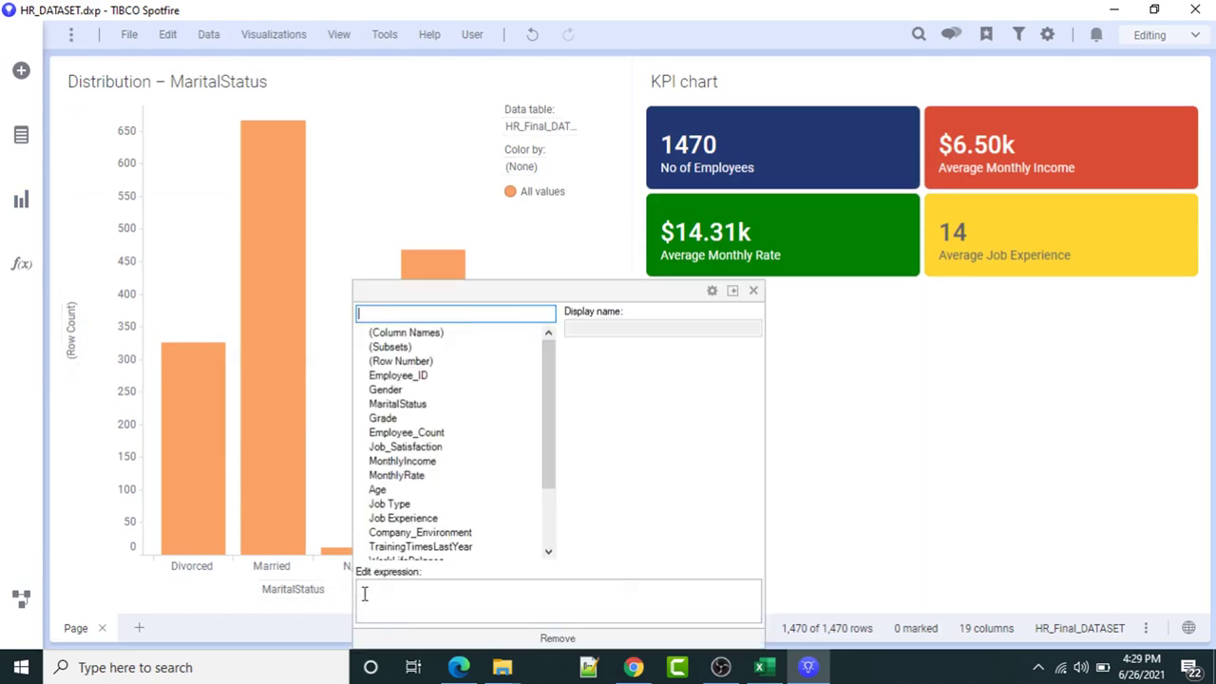
drag(547, 432, 547, 506)
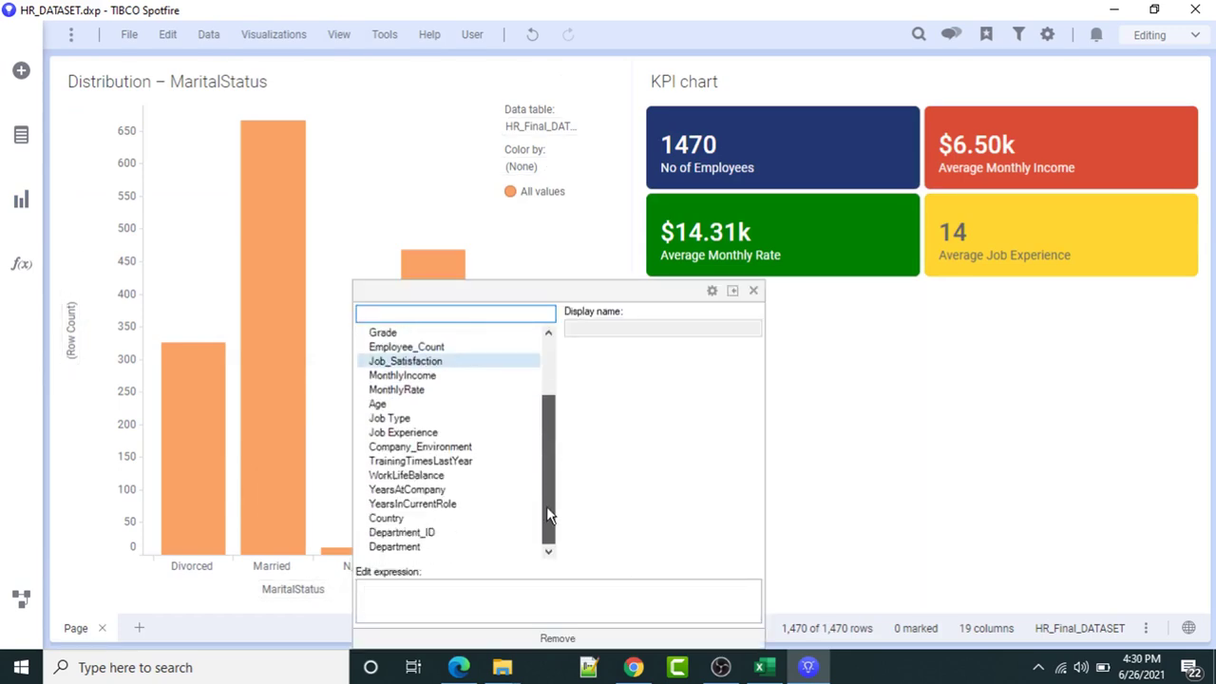
click(395, 548)
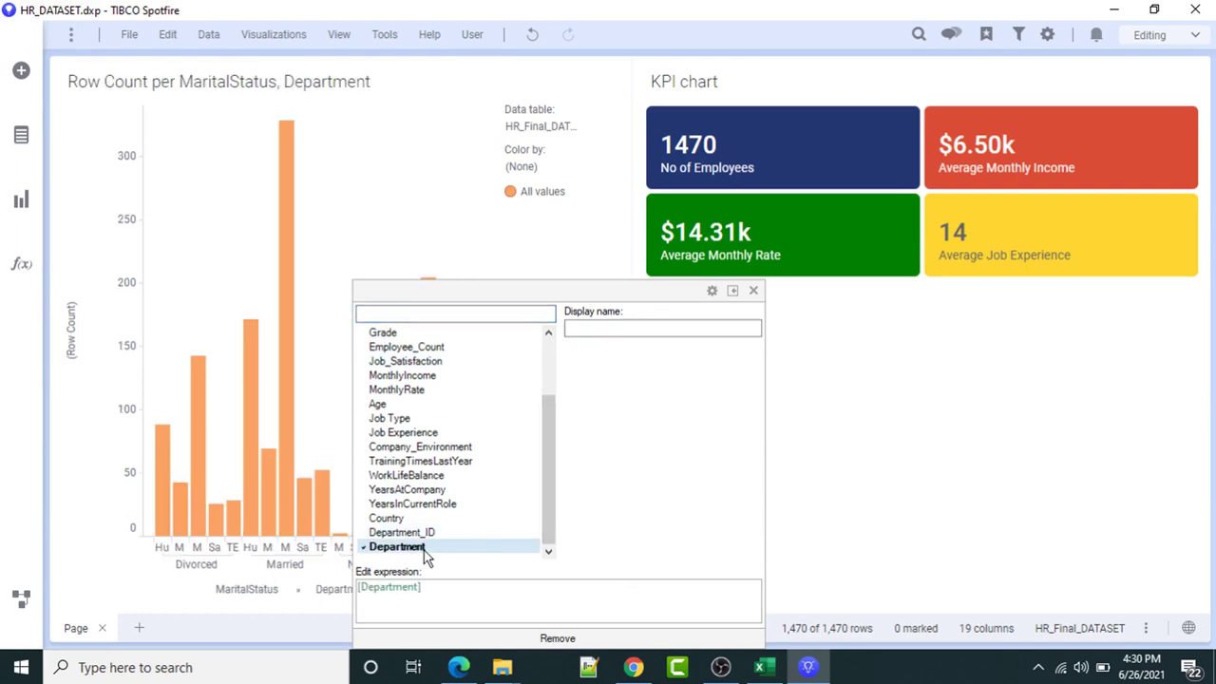
click(598, 639)
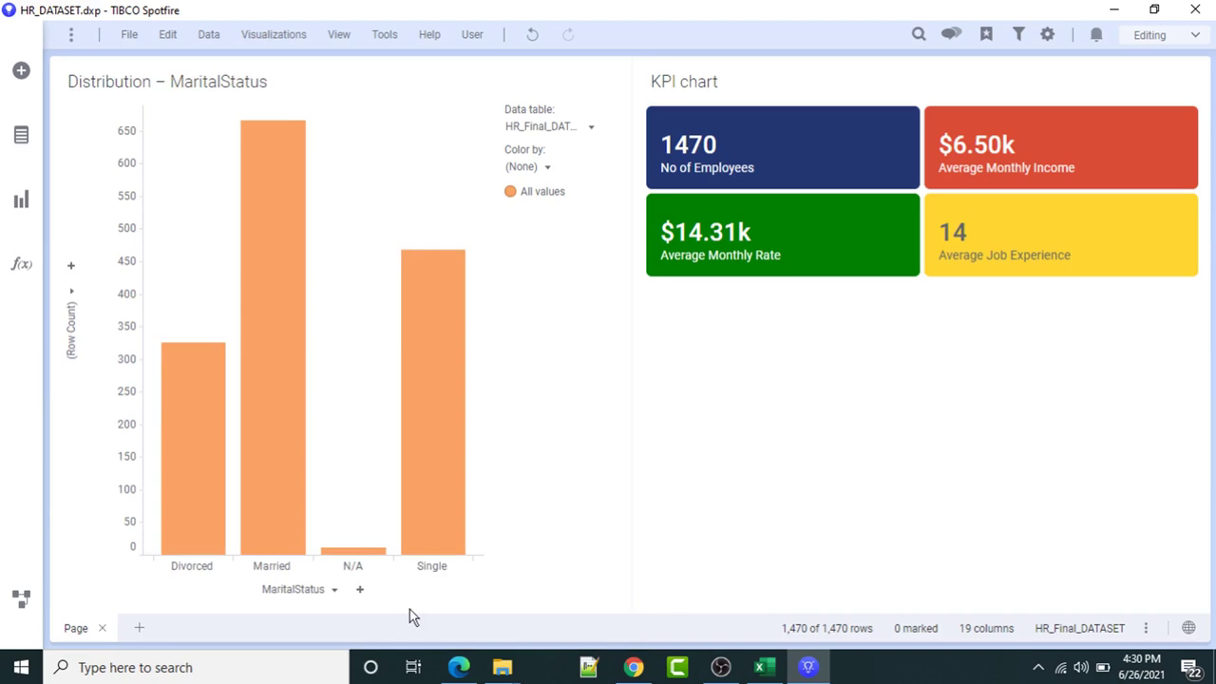
Replace MaritalStatus with Department on the bar chart's category axis.
click(335, 591)
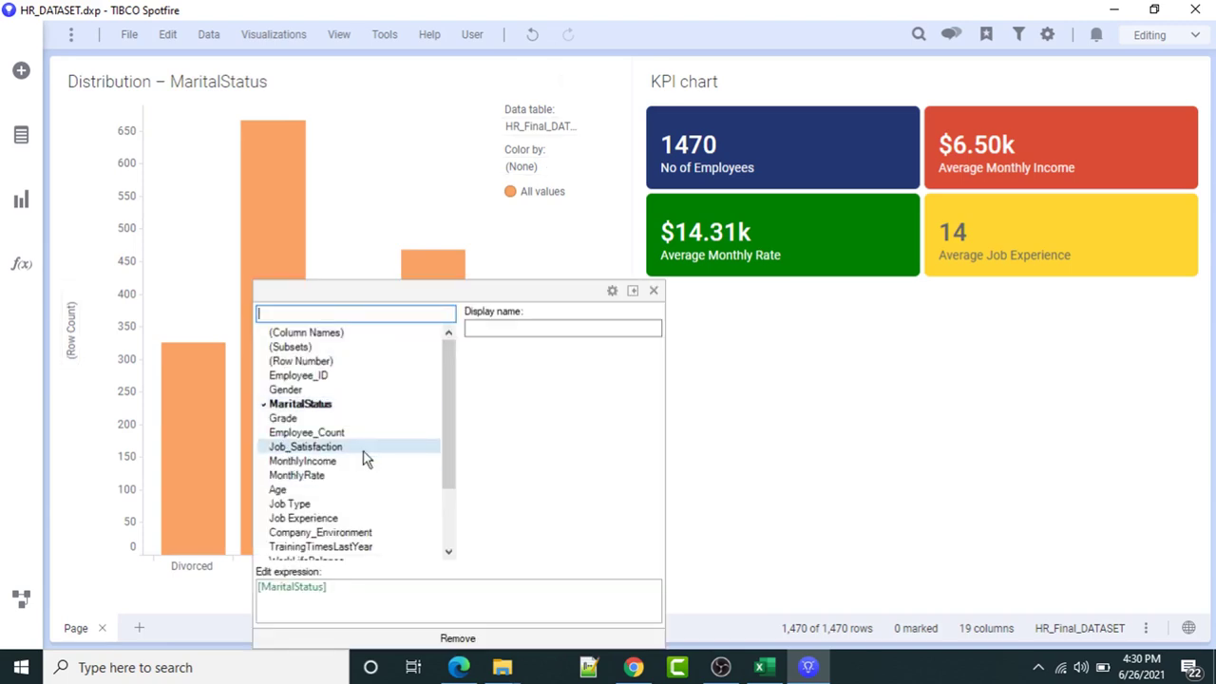
drag(452, 421, 453, 488)
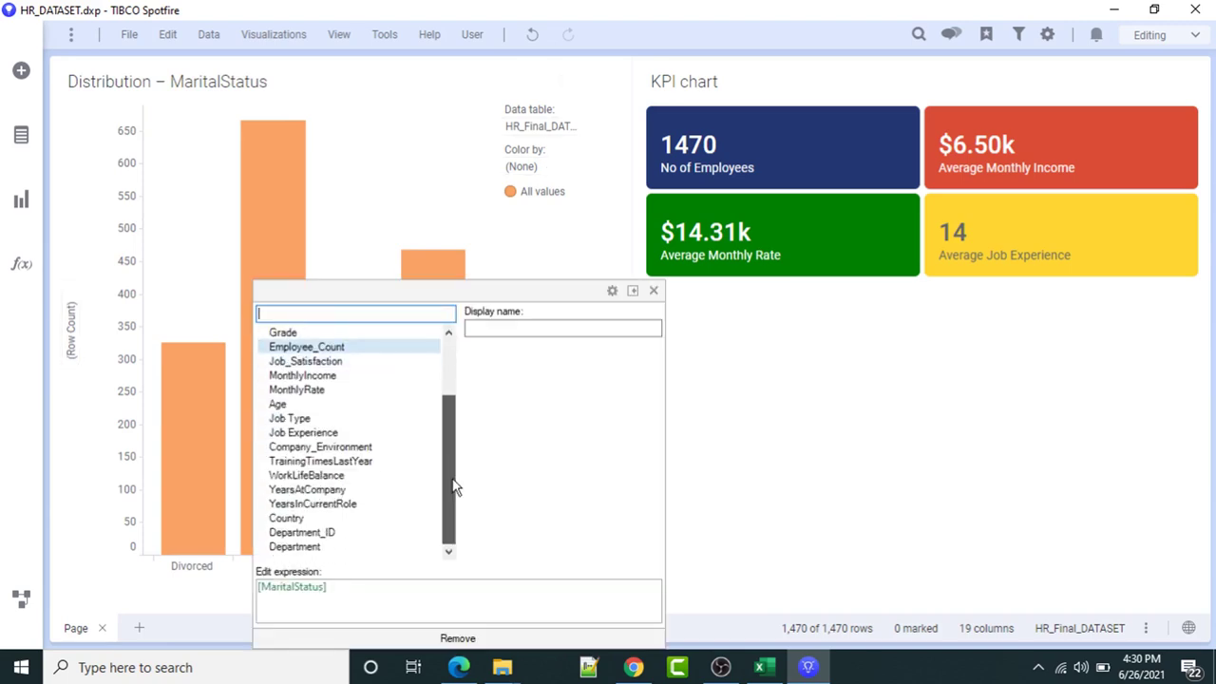
click(307, 548)
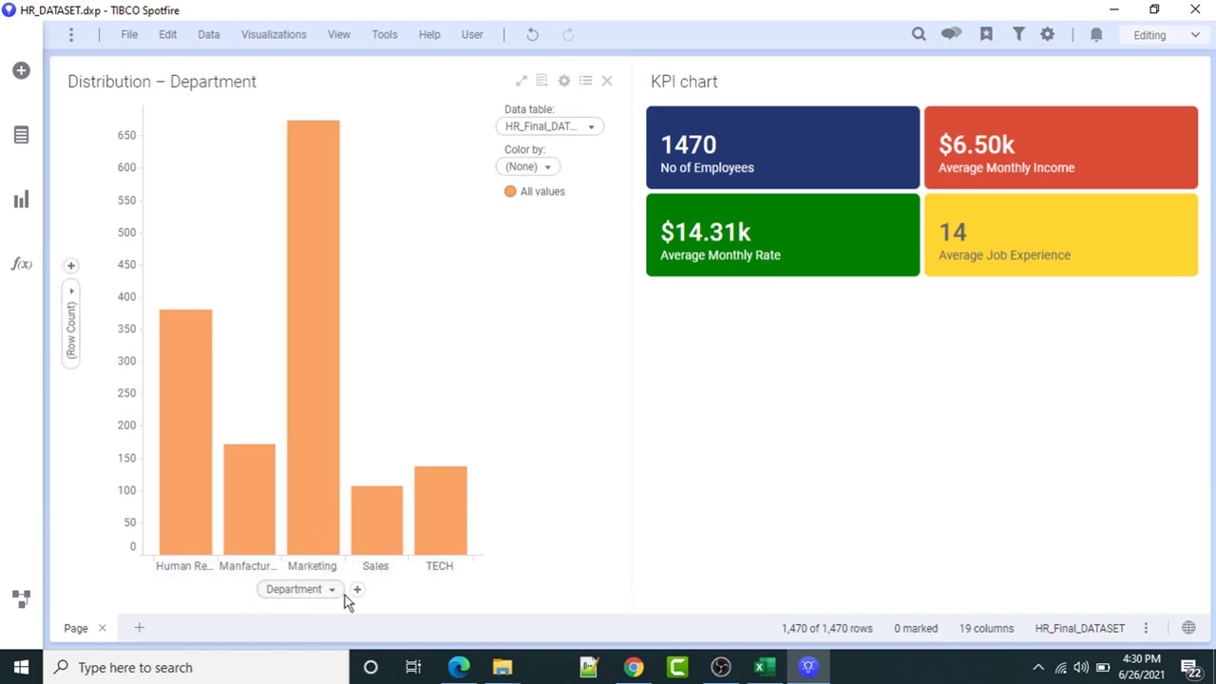
Set the bar chart's value axis to UniqueCount of Employee_ID with the display name No of Employees.
click(72, 299)
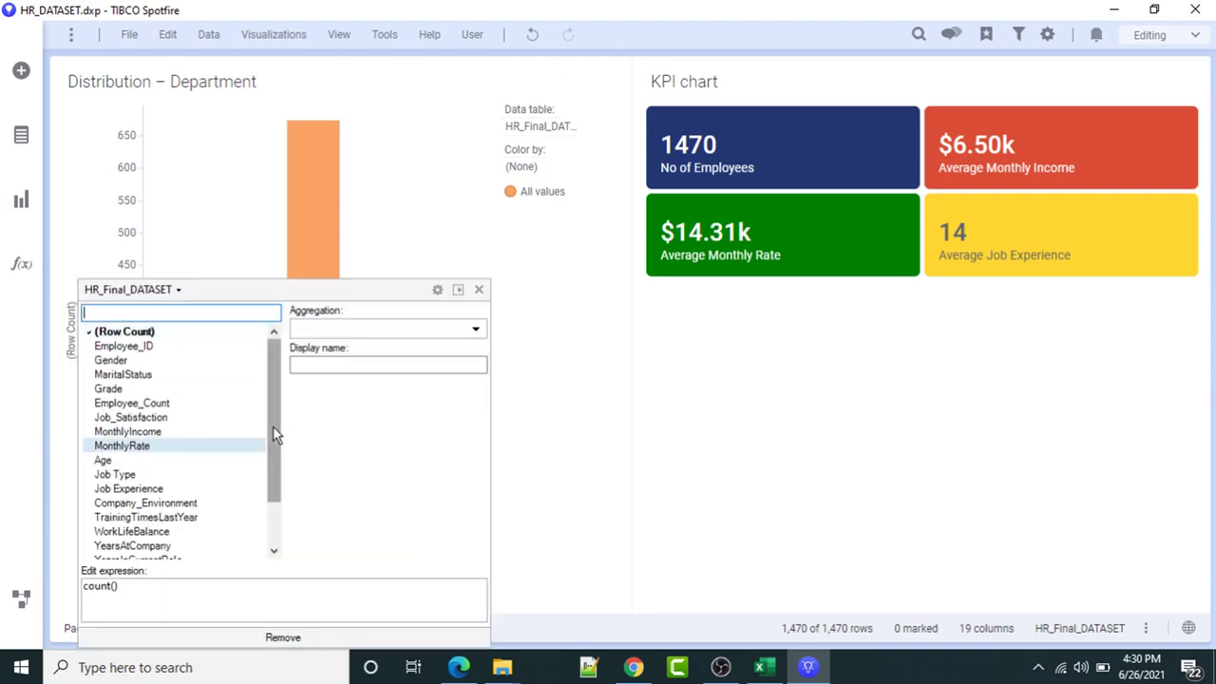
click(138, 348)
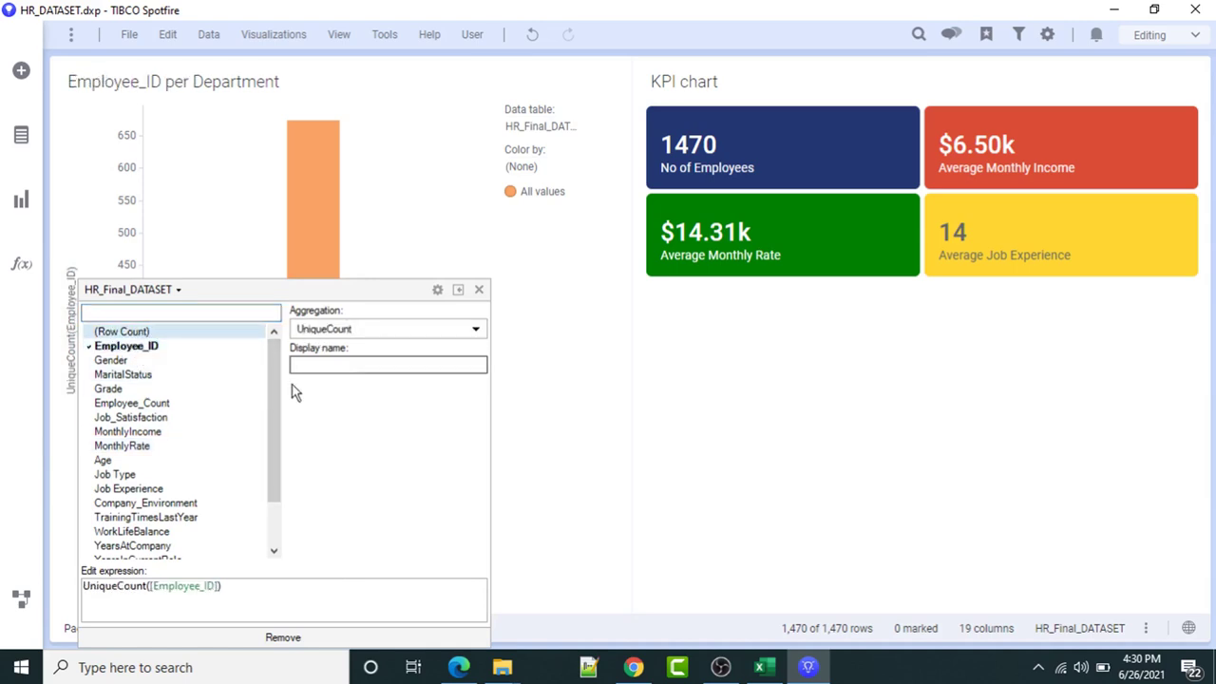
click(344, 366)
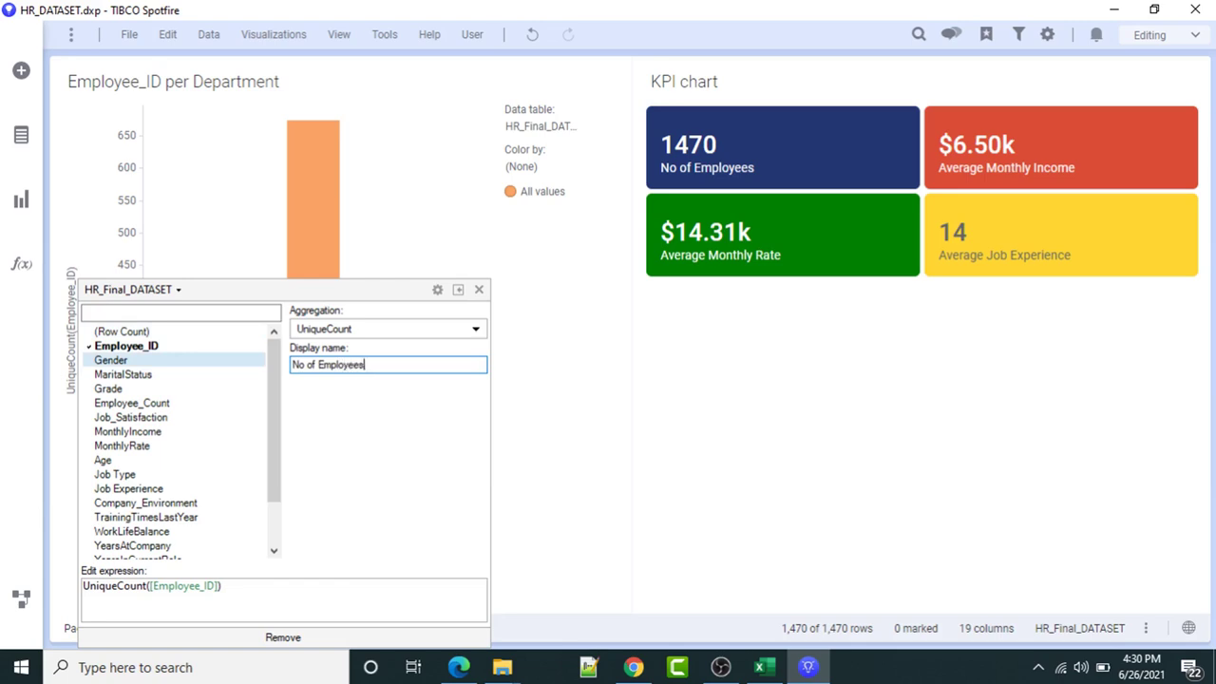
click(479, 289)
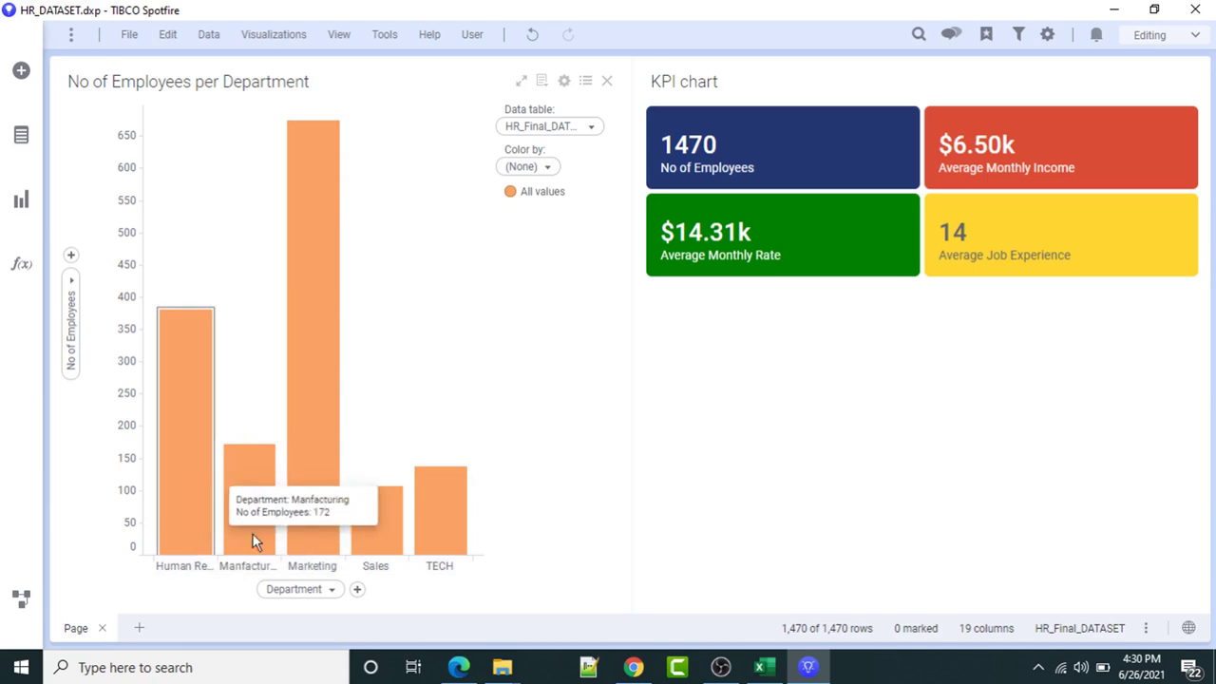
Colour the bars of the employee chart by Department.
click(545, 170)
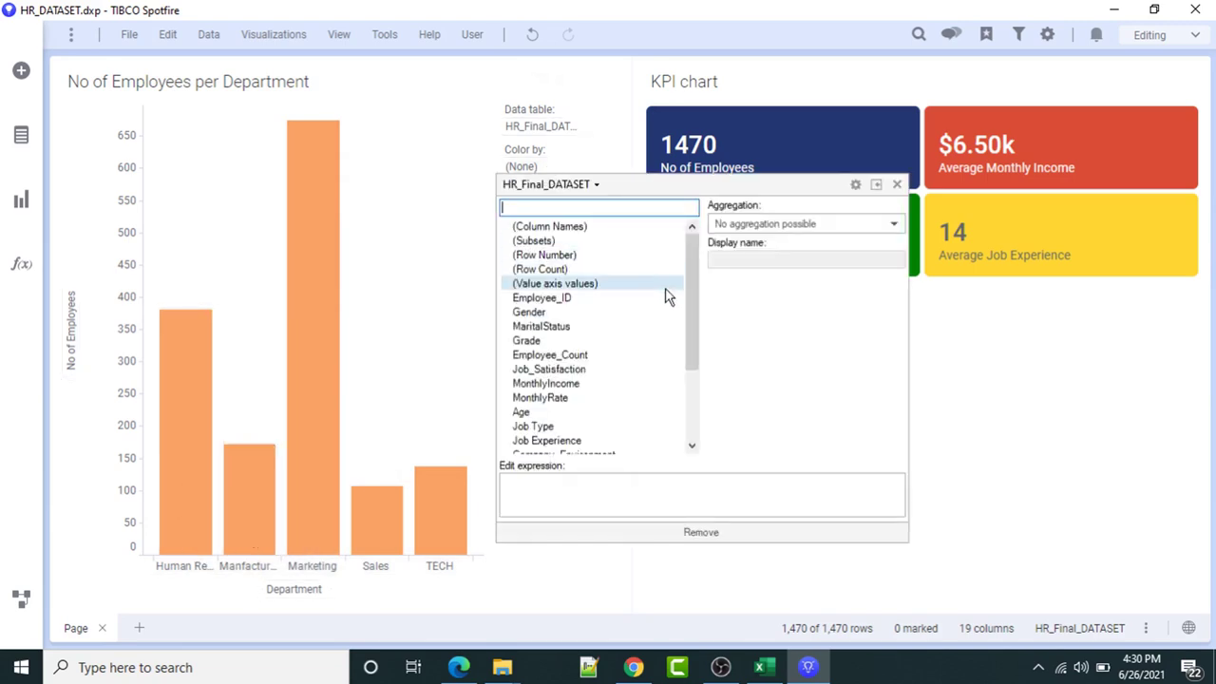
drag(695, 273, 703, 374)
click(527, 442)
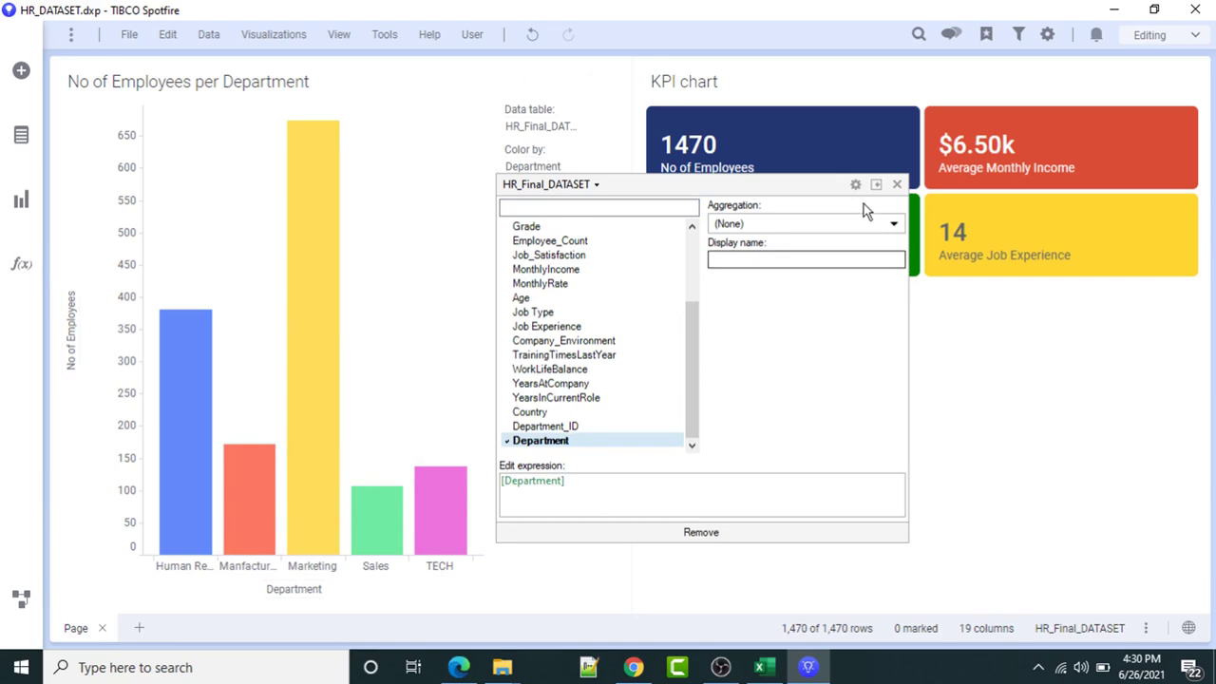
click(897, 183)
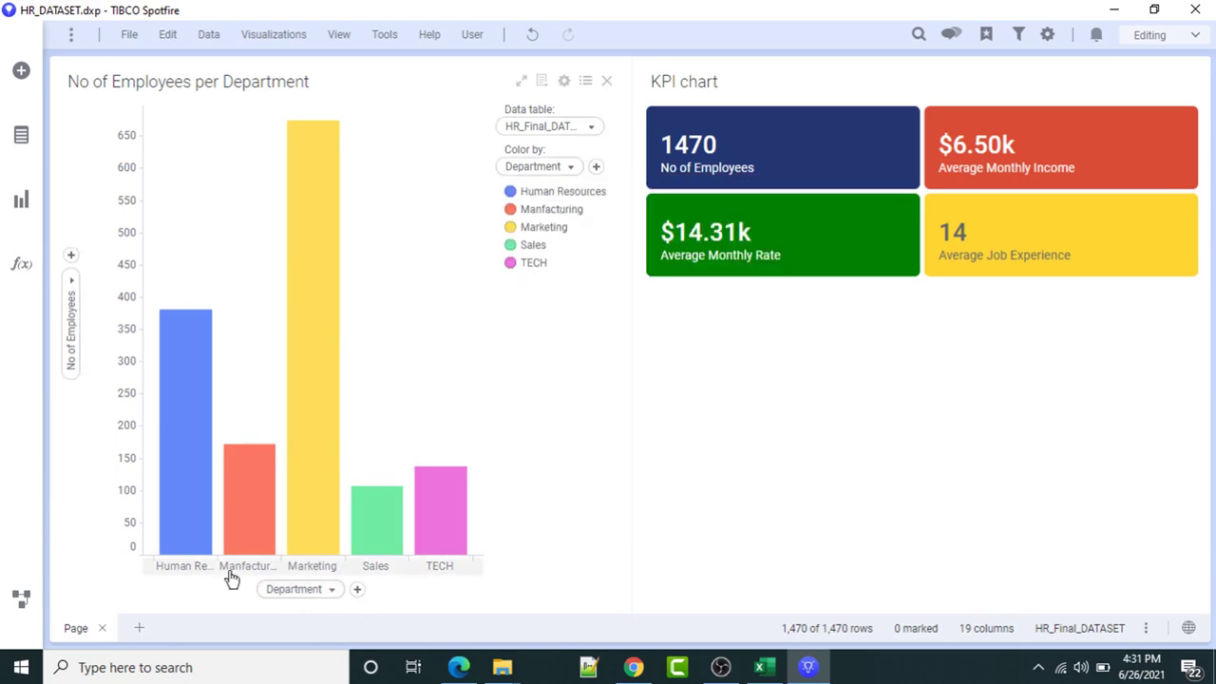
Add Gender as a second category after Department on the bar chart's category axis.
click(357, 593)
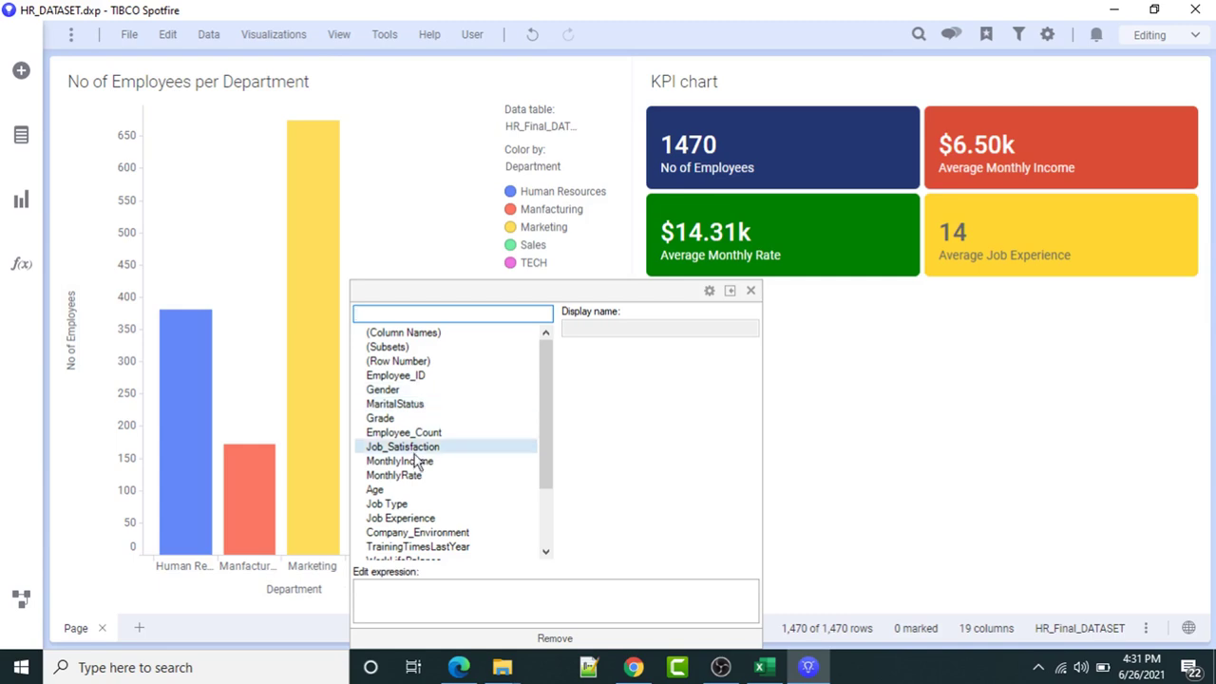
mouse_move(546, 426)
mouse_down()
mouse_move(545, 460)
mouse_move(549, 403)
mouse_up()
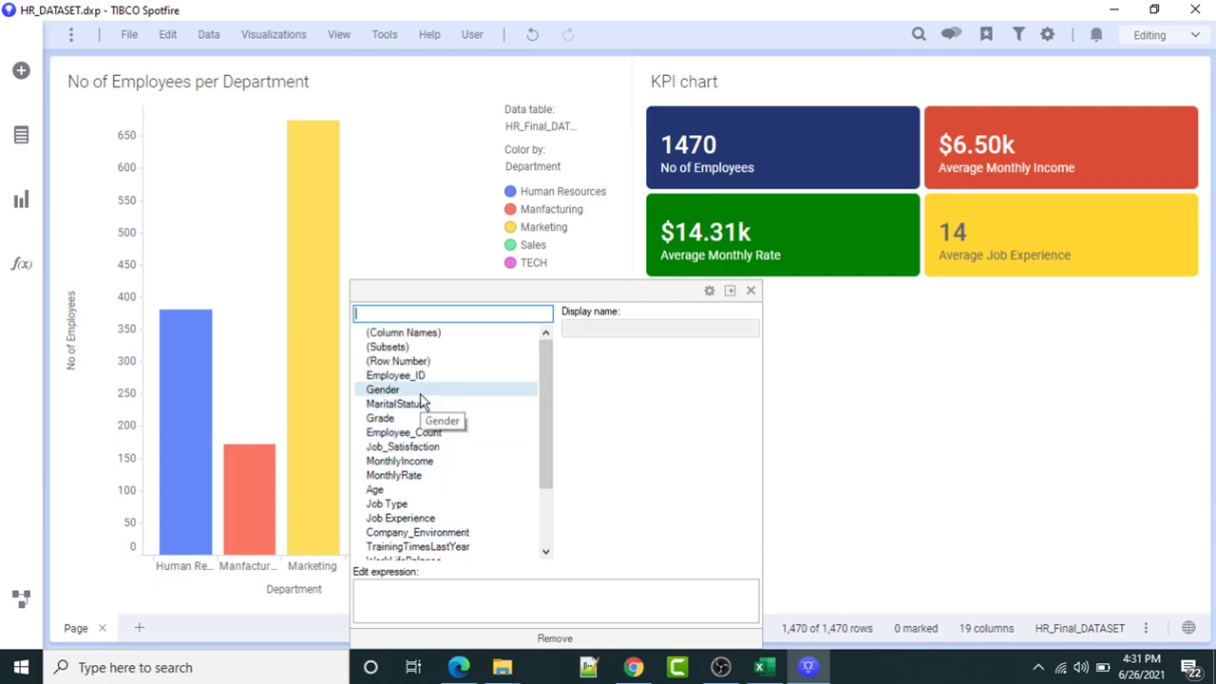
click(384, 390)
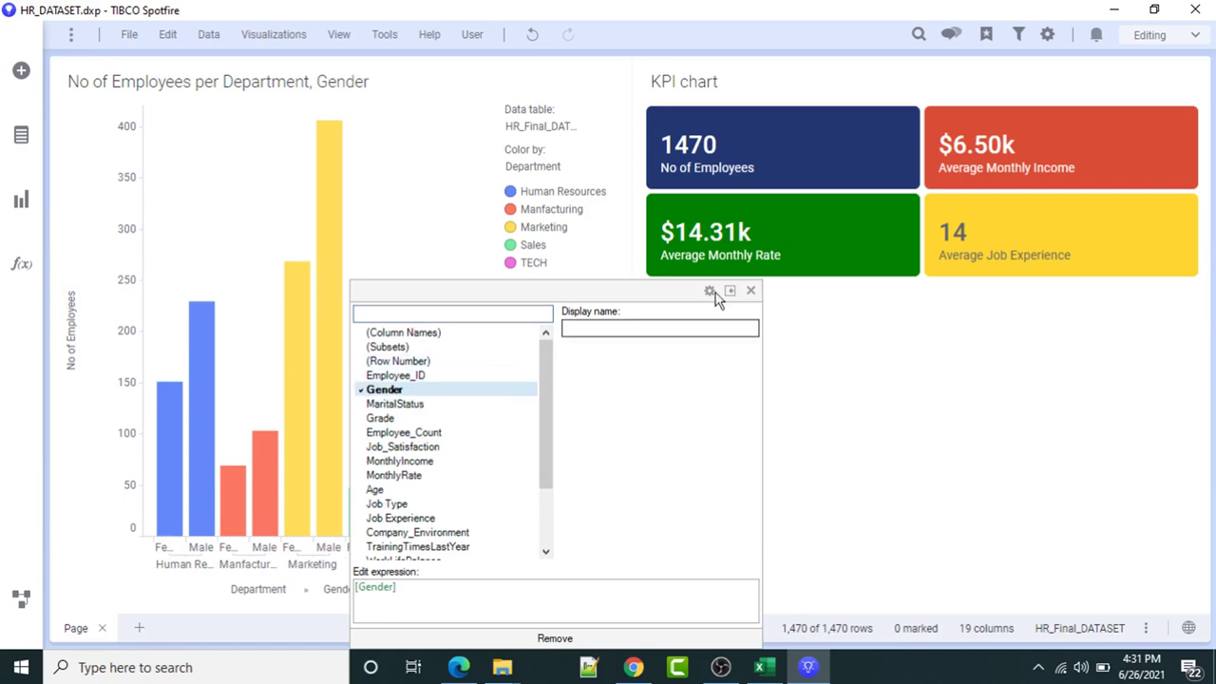
click(750, 295)
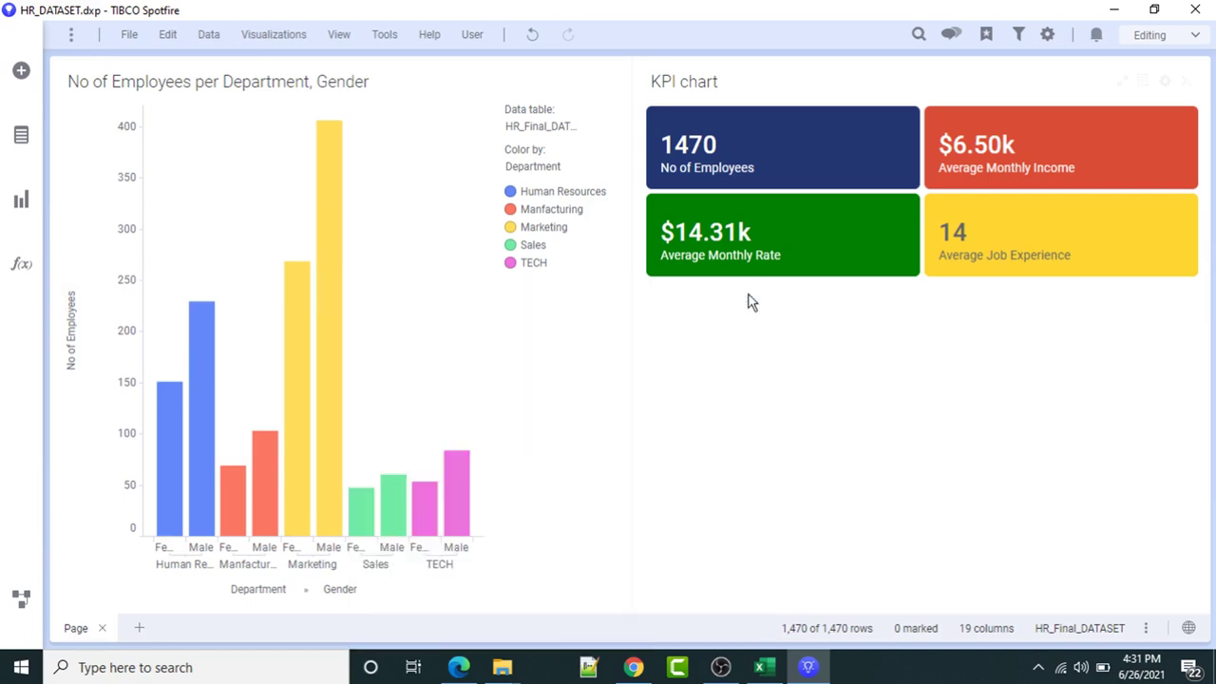
Retitle the bar chart as Employee Count By Gender and By Department.
double_click(197, 82)
text(Employee Count)
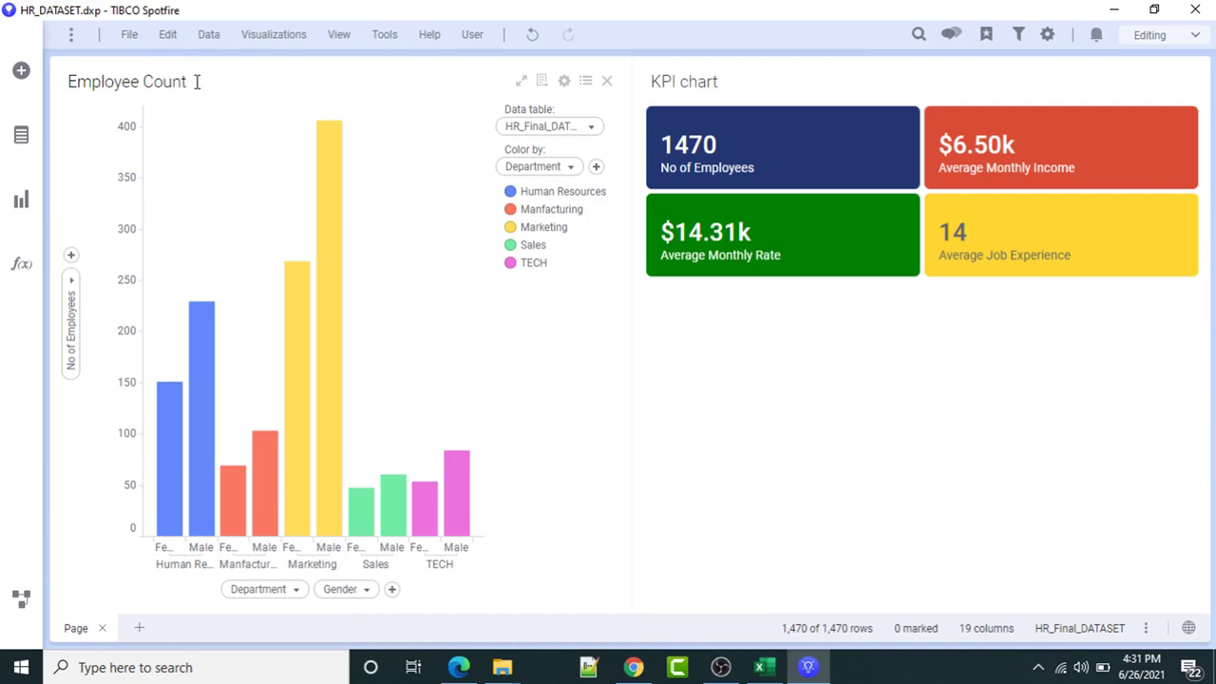
text(By Gender and By )
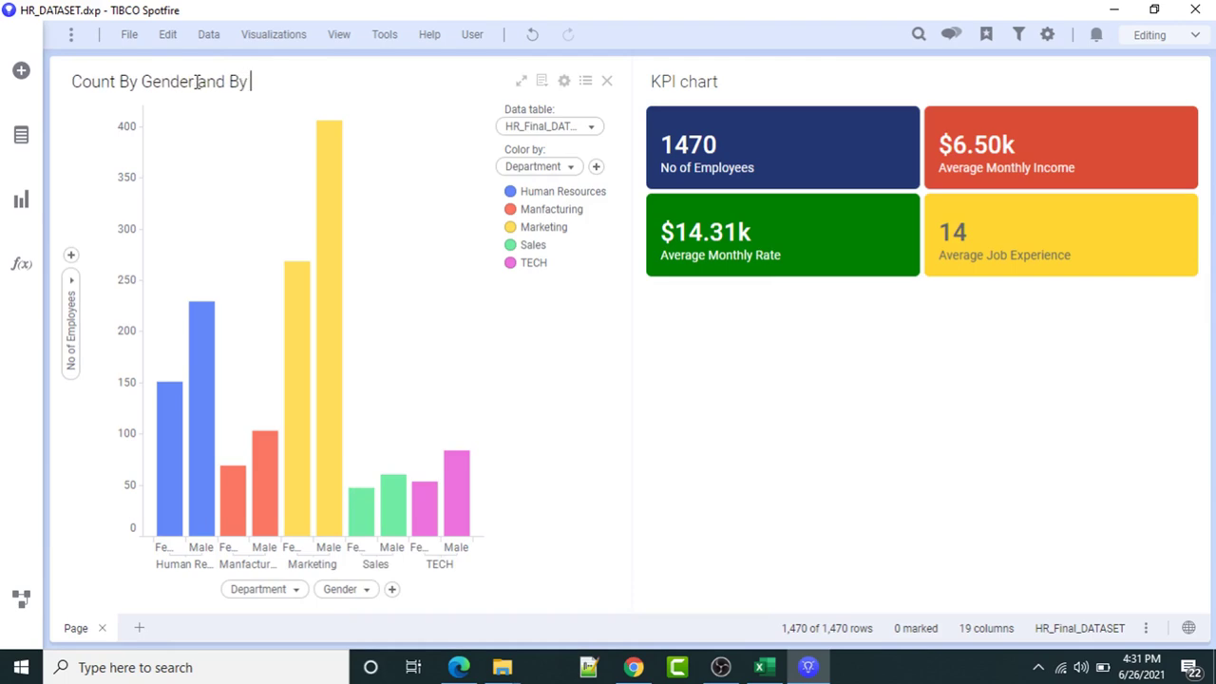
text(Depar)
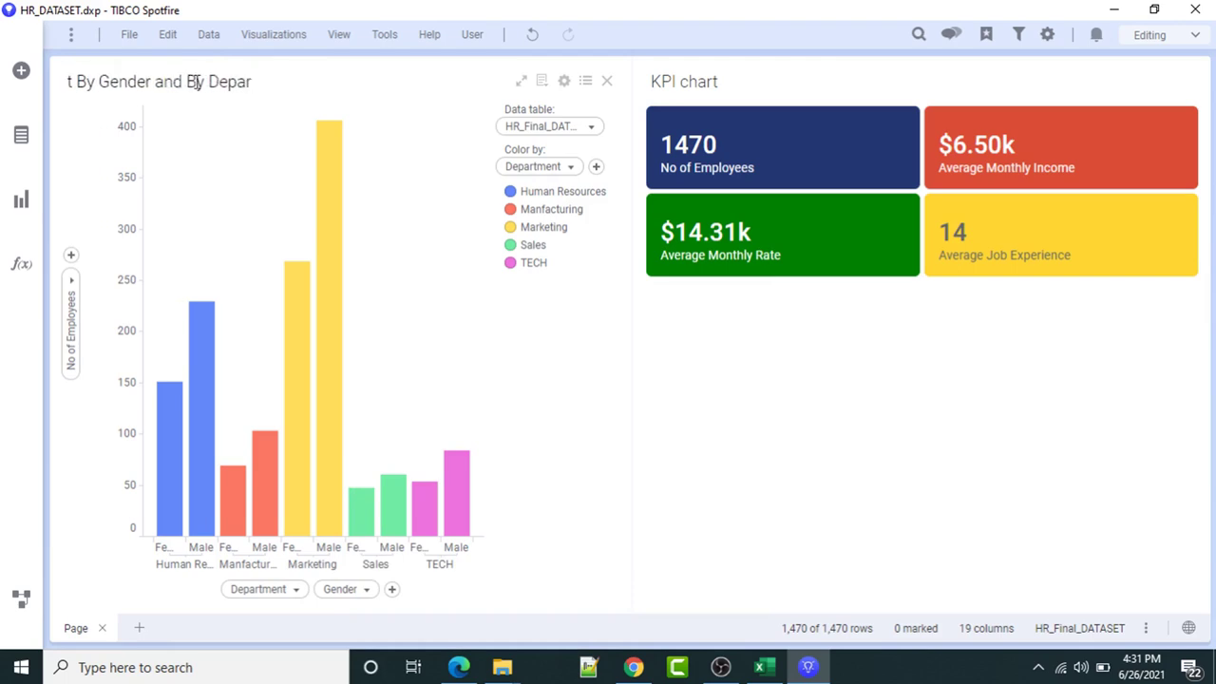
text(tment)
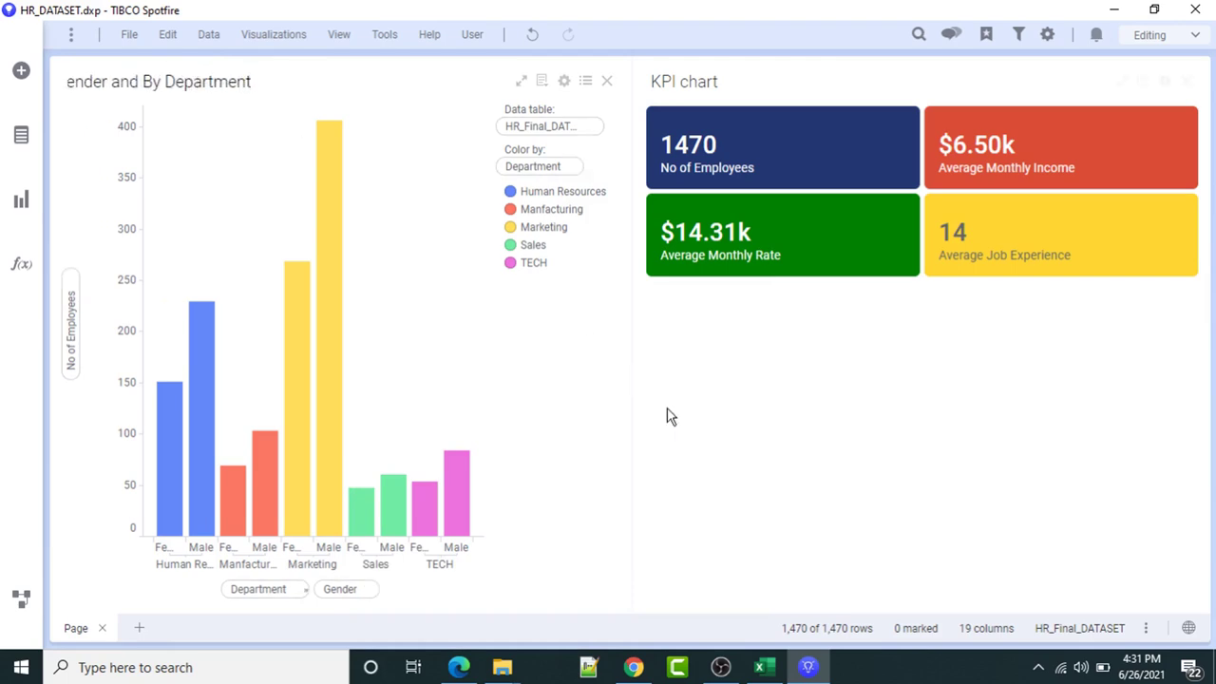
click(667, 416)
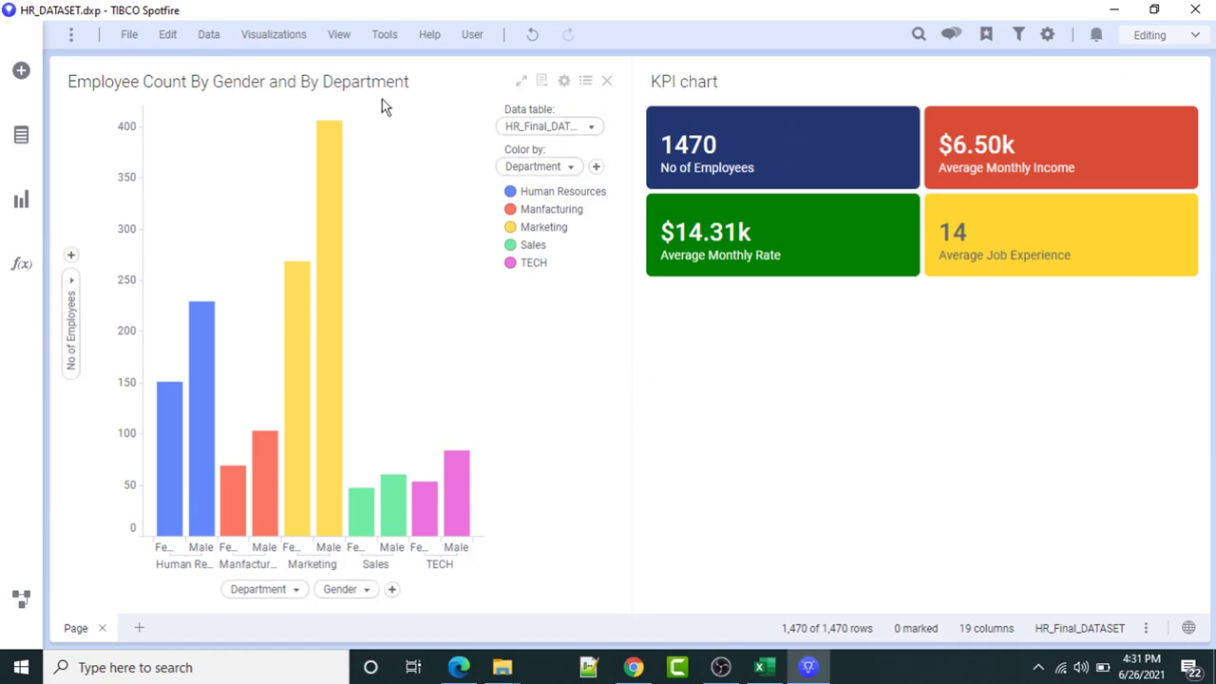
Move the KPI chart above the bar chart so that both span the full page width.
drag(750, 79, 79, 73)
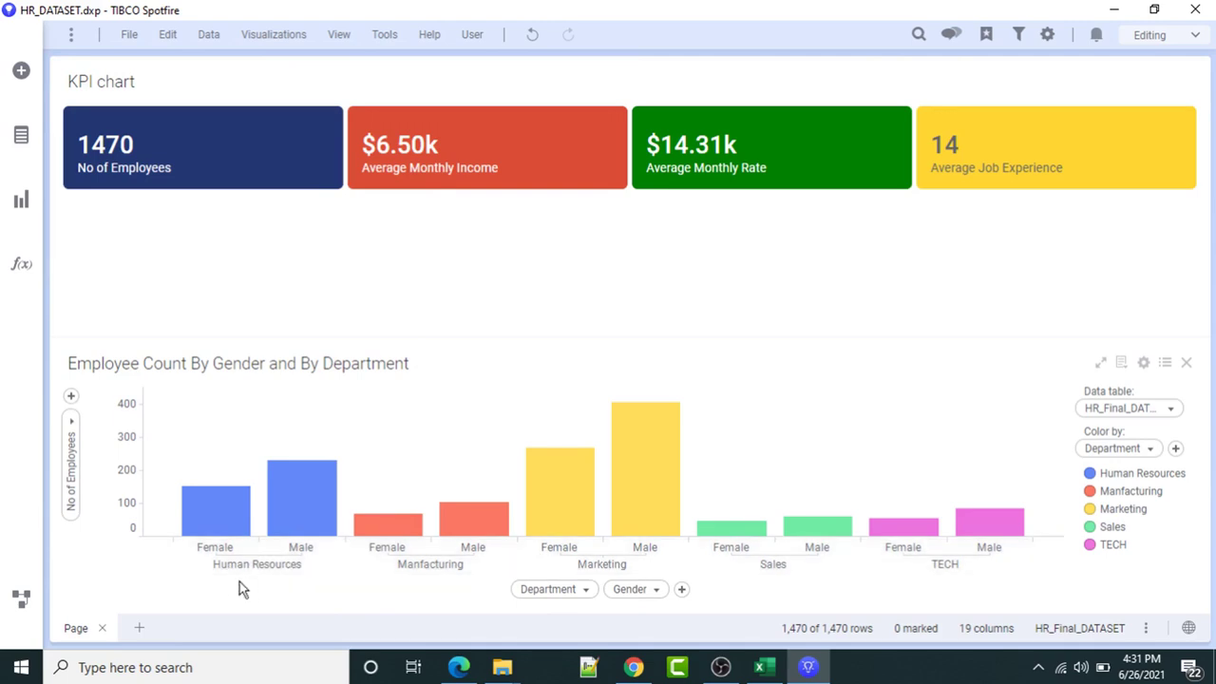
mouse_move(202, 529)
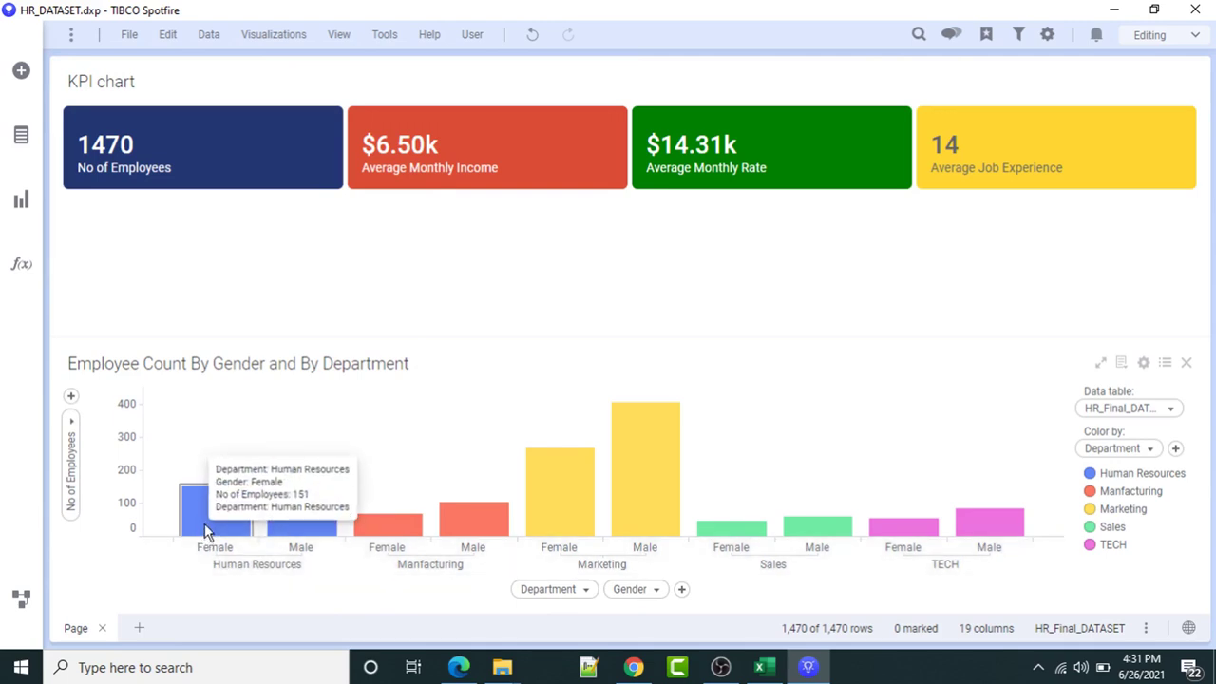
mouse_move(315, 512)
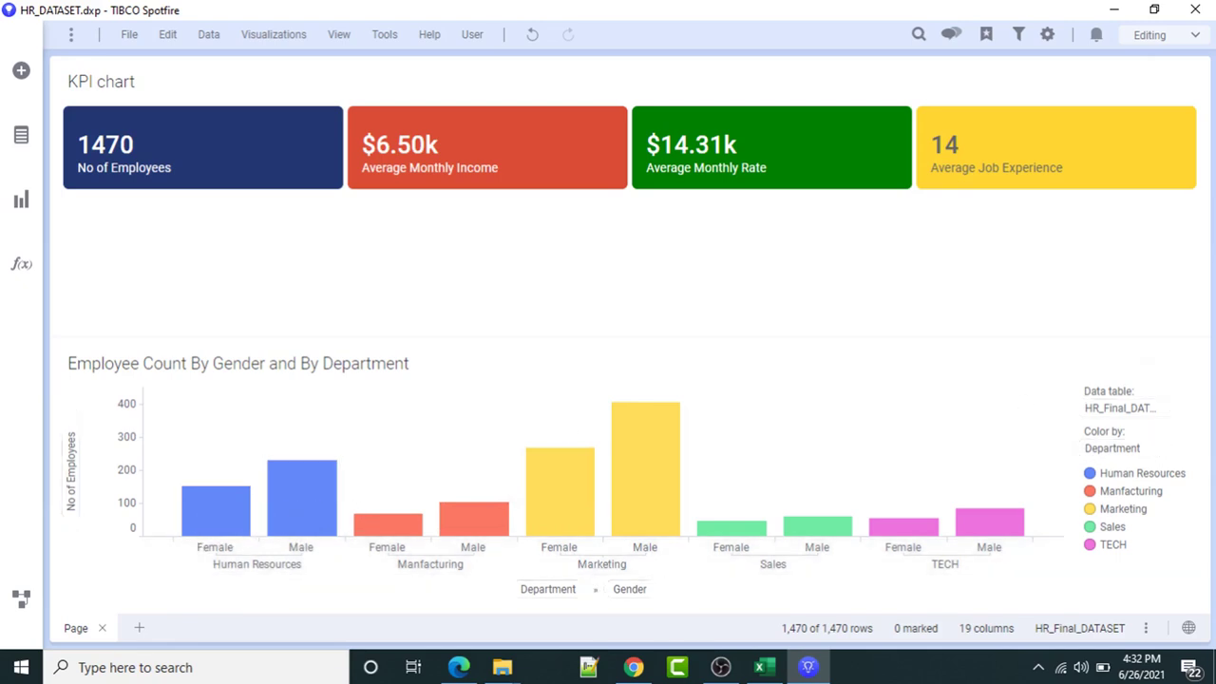
Add Gender to the bar chart's colouring after Department and enlarge the chart up to just below the KPI tiles.
click(1176, 449)
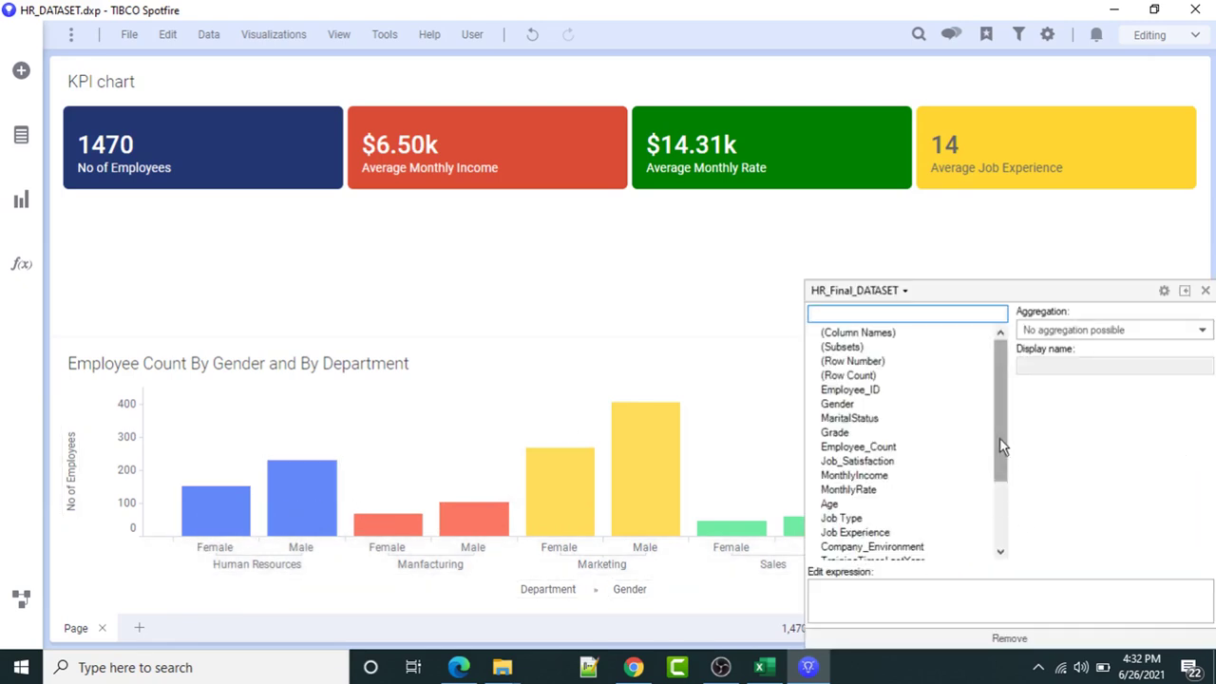
click(838, 404)
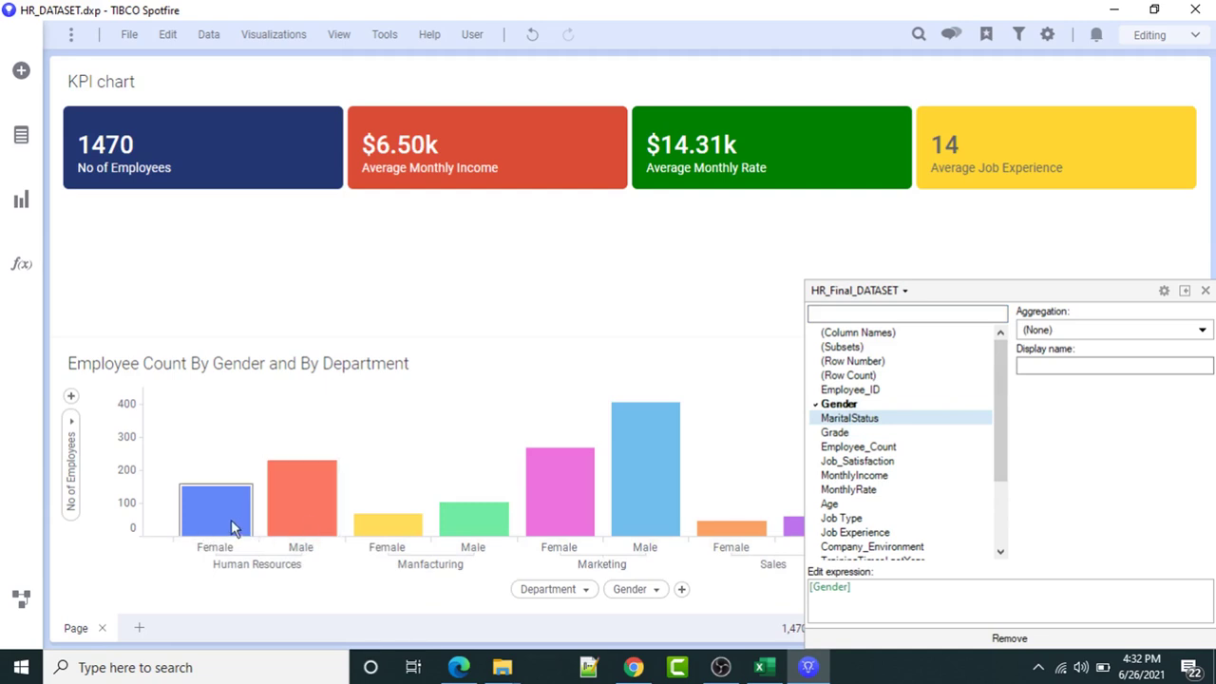
click(300, 602)
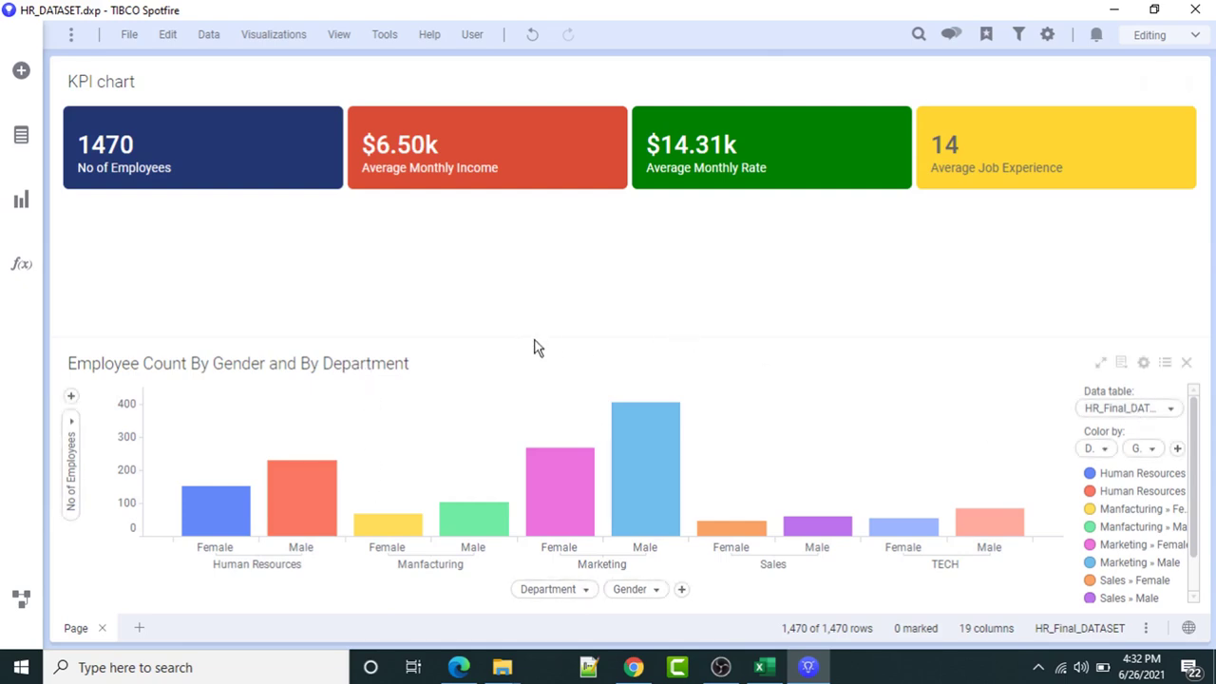
drag(532, 336, 509, 222)
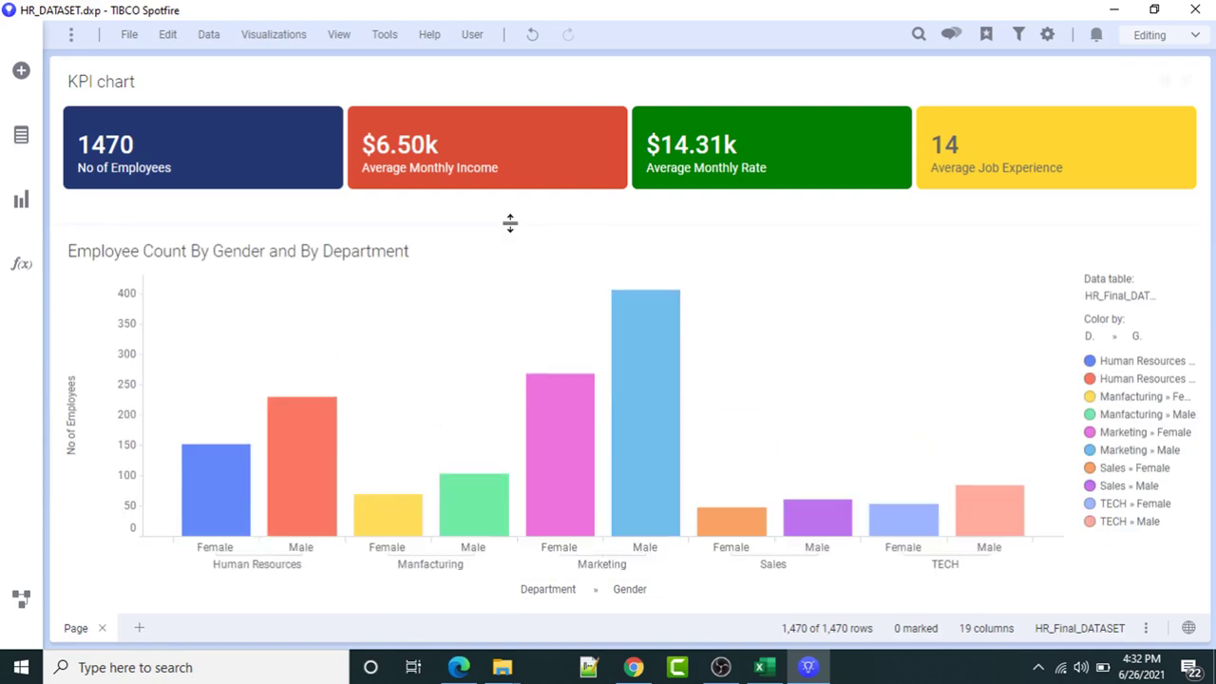
Add a pie chart coloured by MaritalStatus between the KPI chart and the bar chart.
click(19, 197)
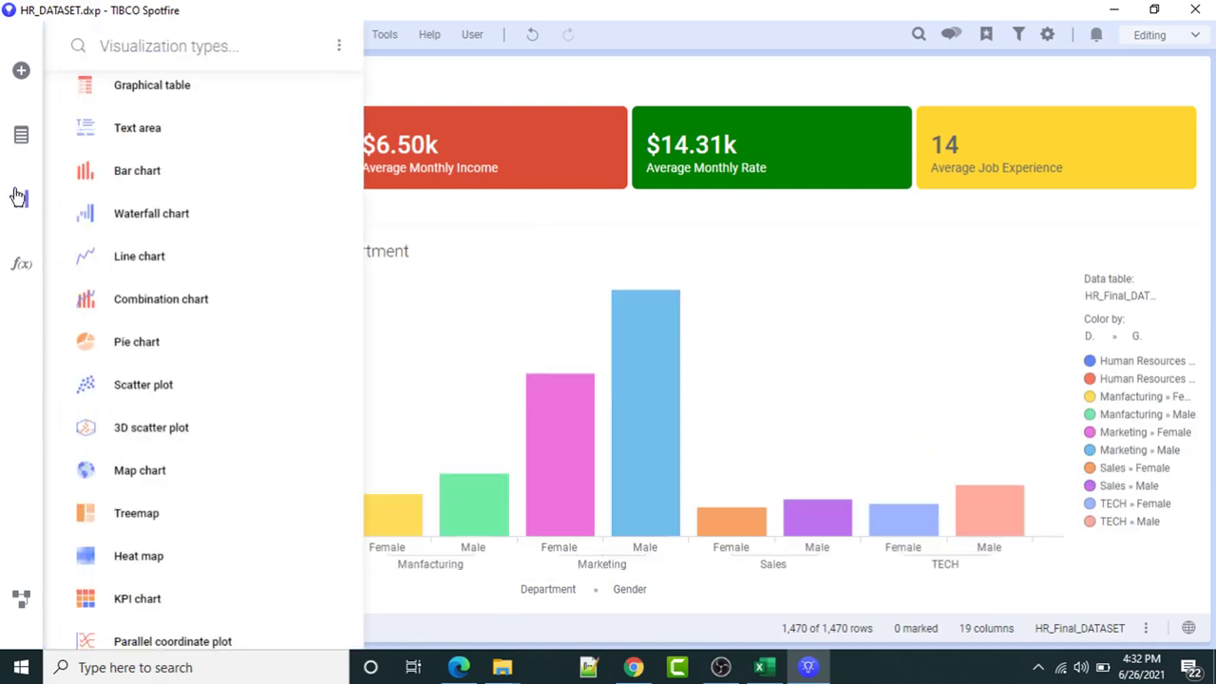
drag(359, 193, 359, 105)
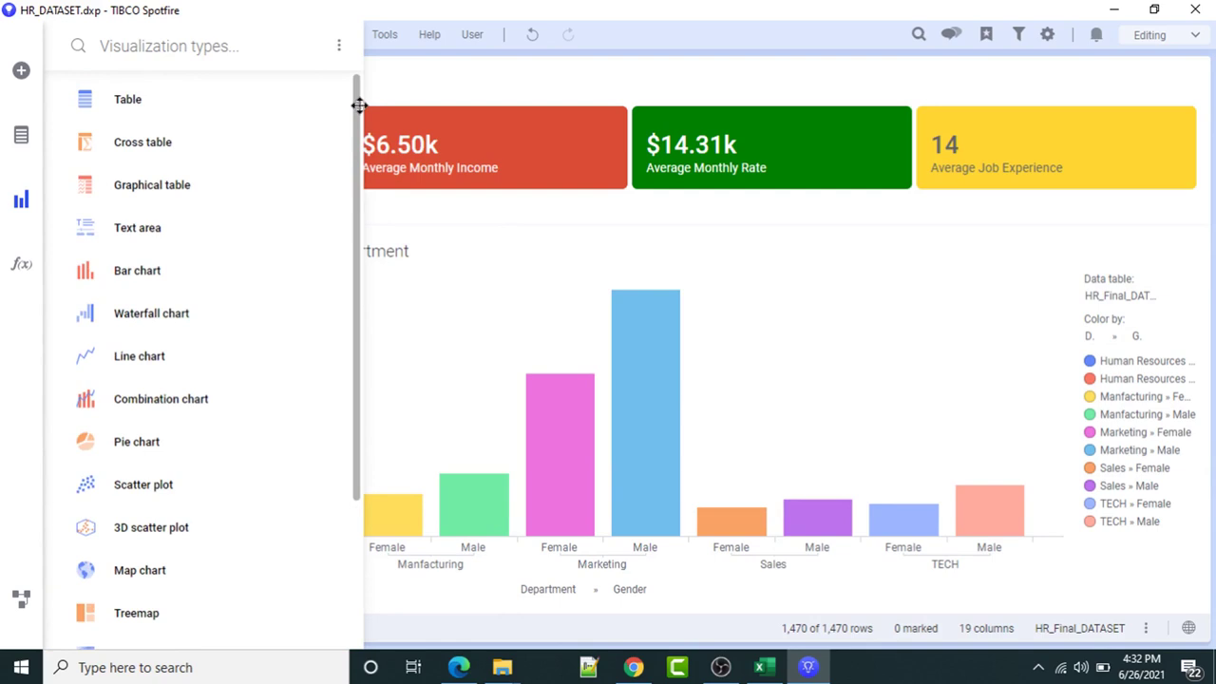
click(389, 377)
drag(1025, 245, 1026, 244)
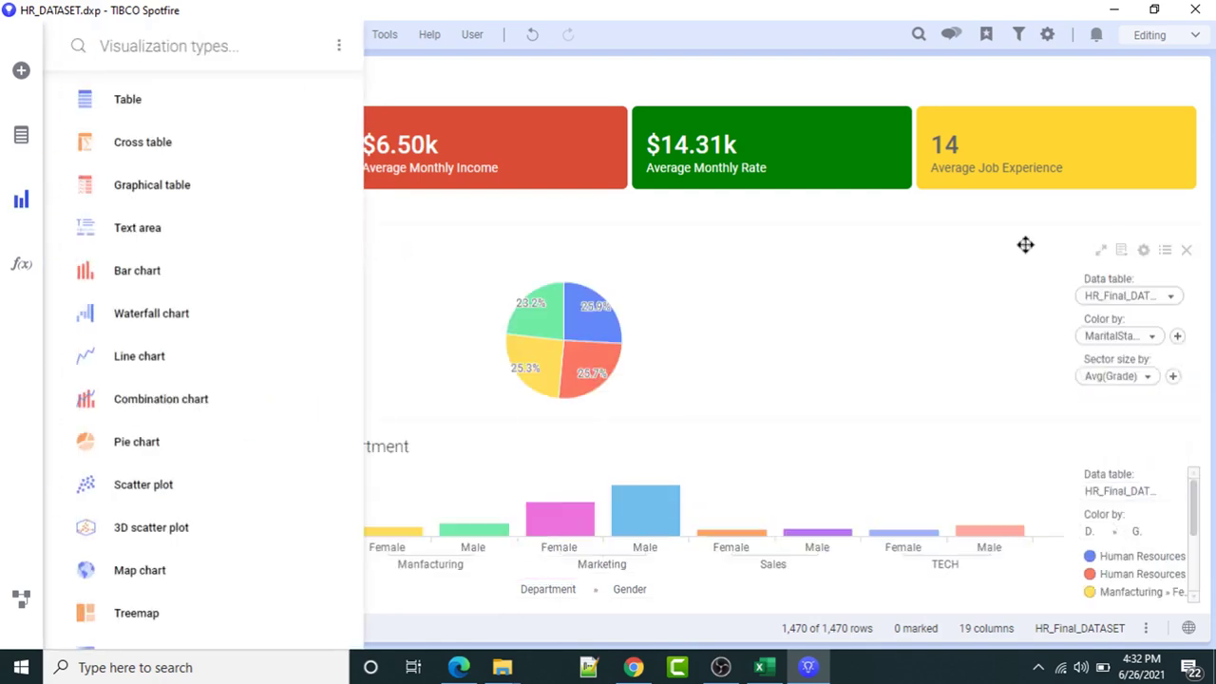
click(541, 311)
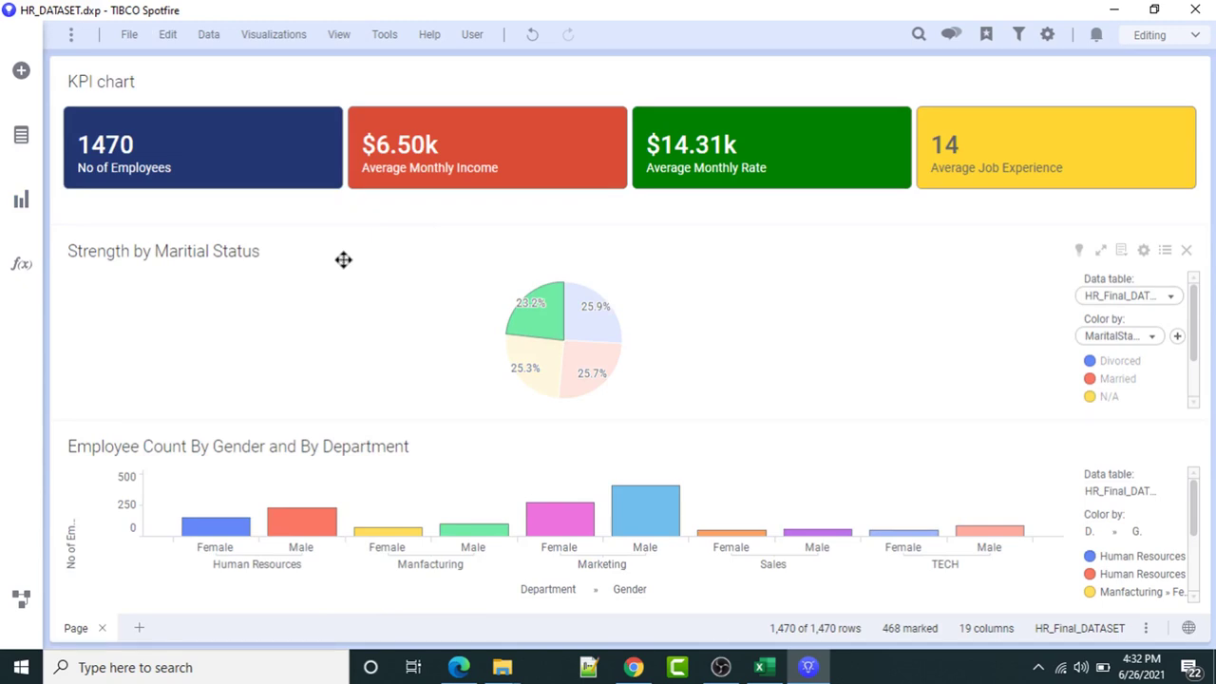
Correct the pie chart's title to Strength by Marital Status and clear the marking of its sectors.
double_click(204, 249)
click(192, 252)
key(BackSpace)
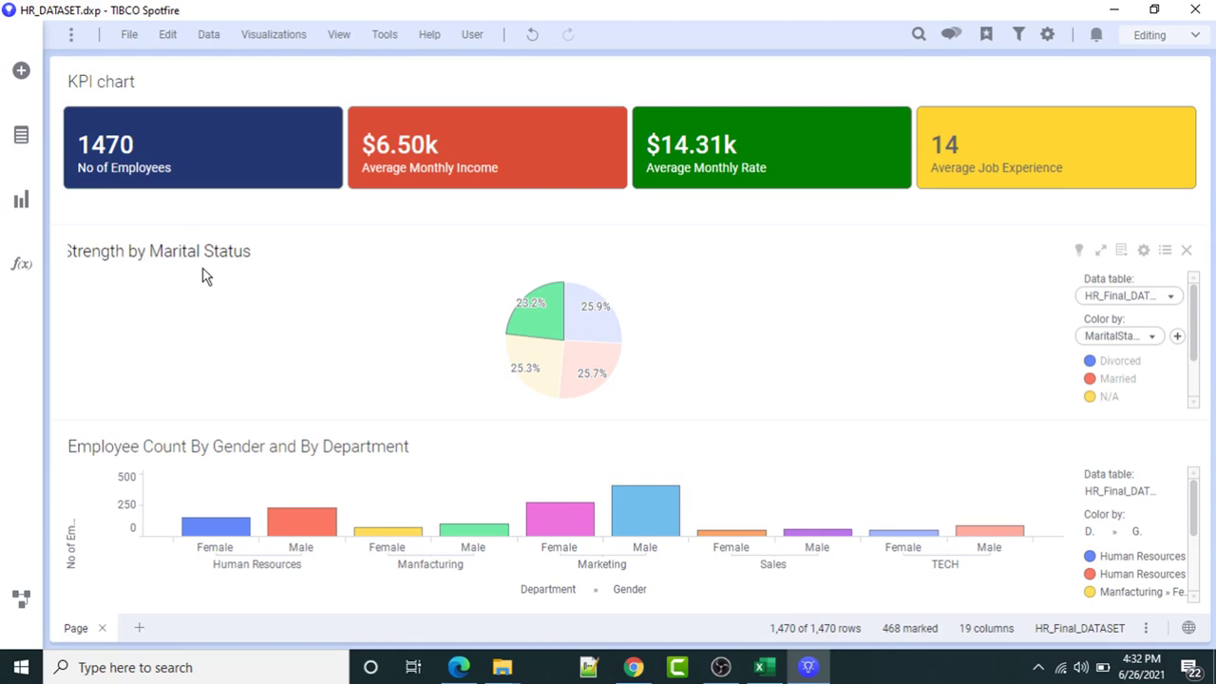
click(214, 281)
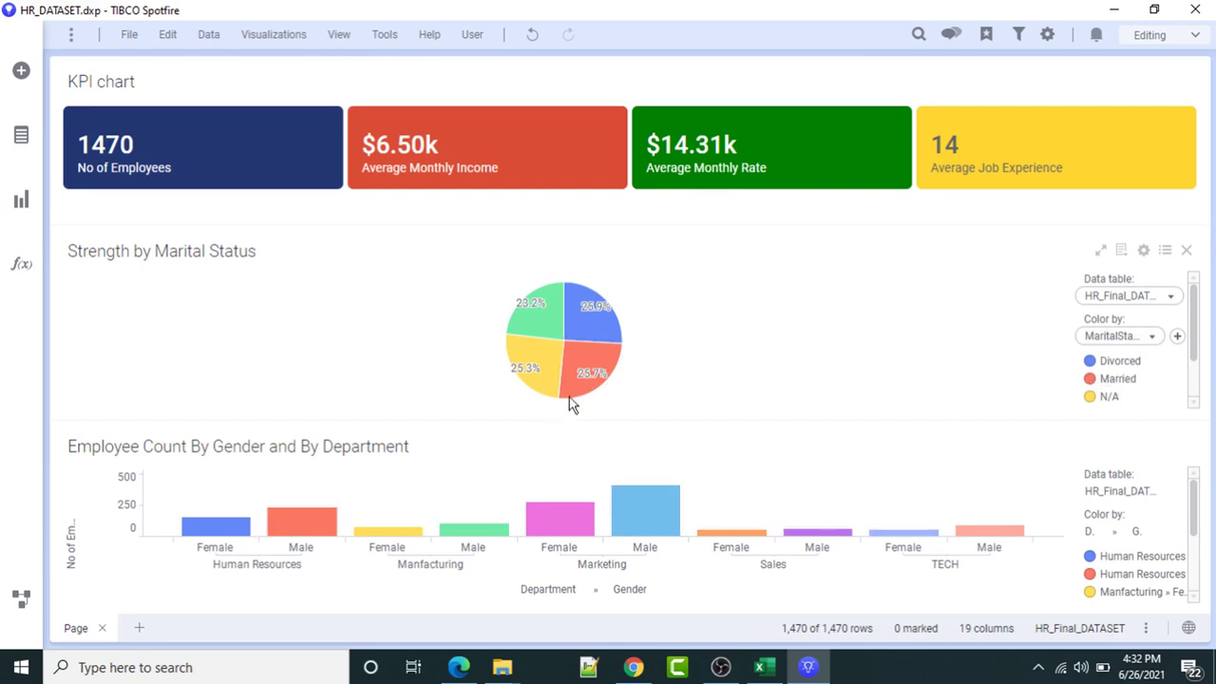
Add a second pie chart beside the Strength by Marital Status pie chart.
click(21, 199)
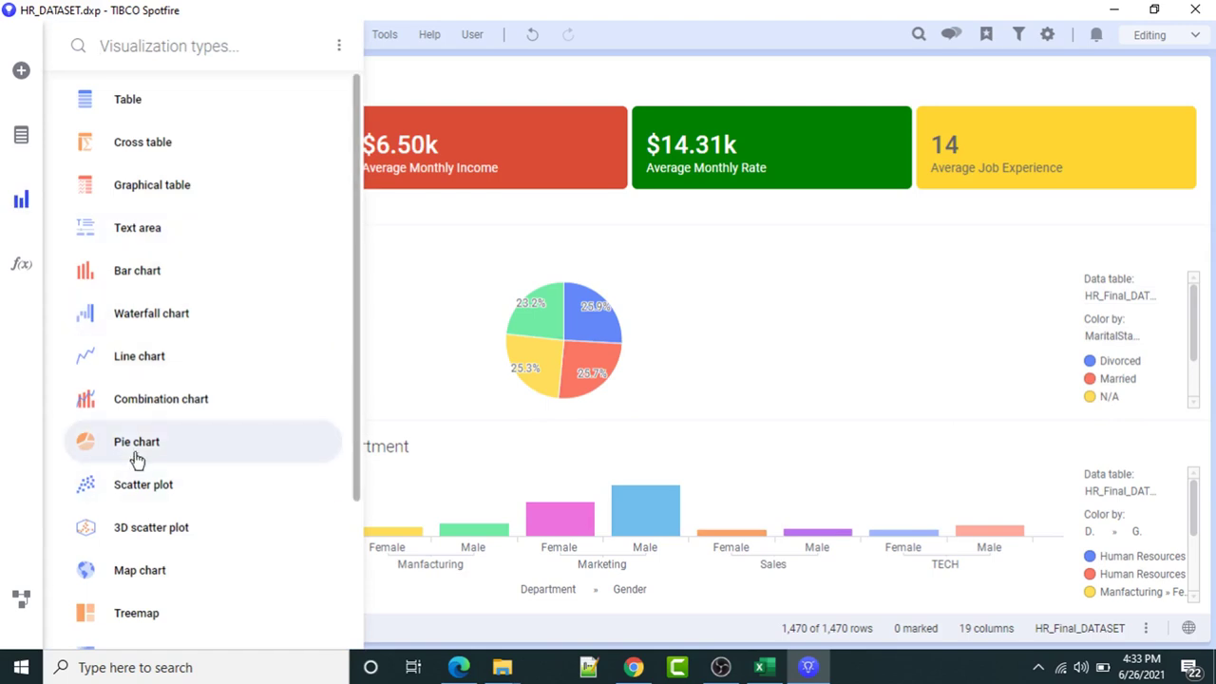
drag(199, 443, 807, 298)
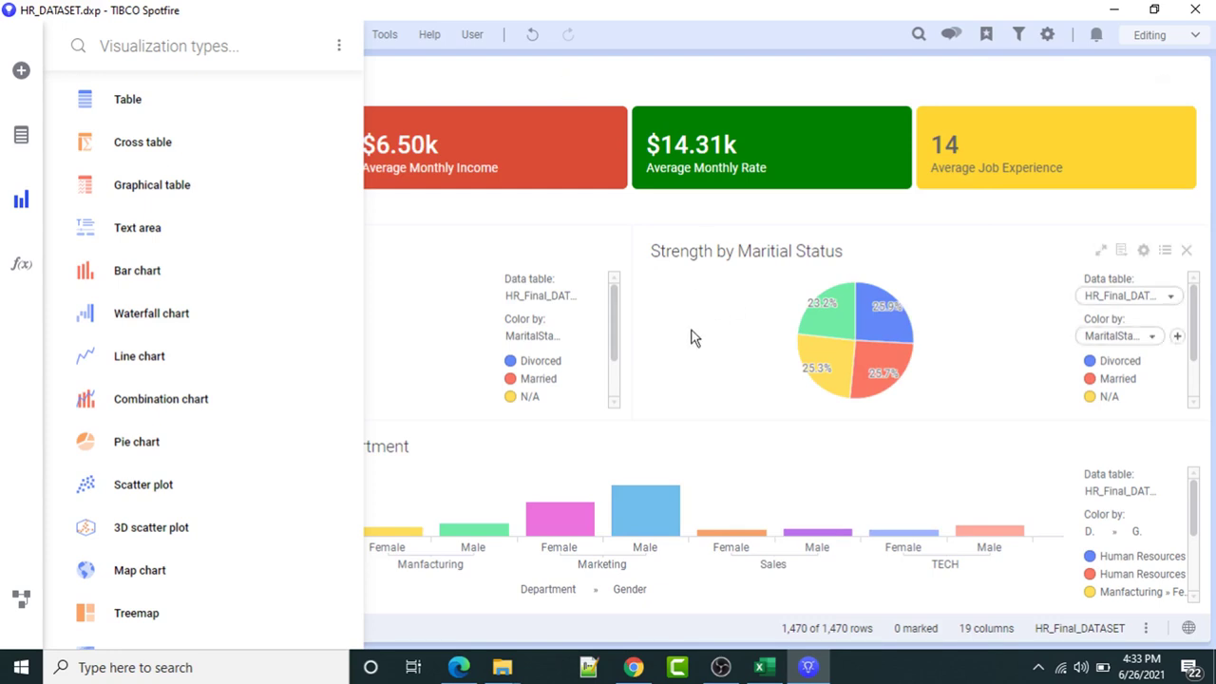
click(994, 397)
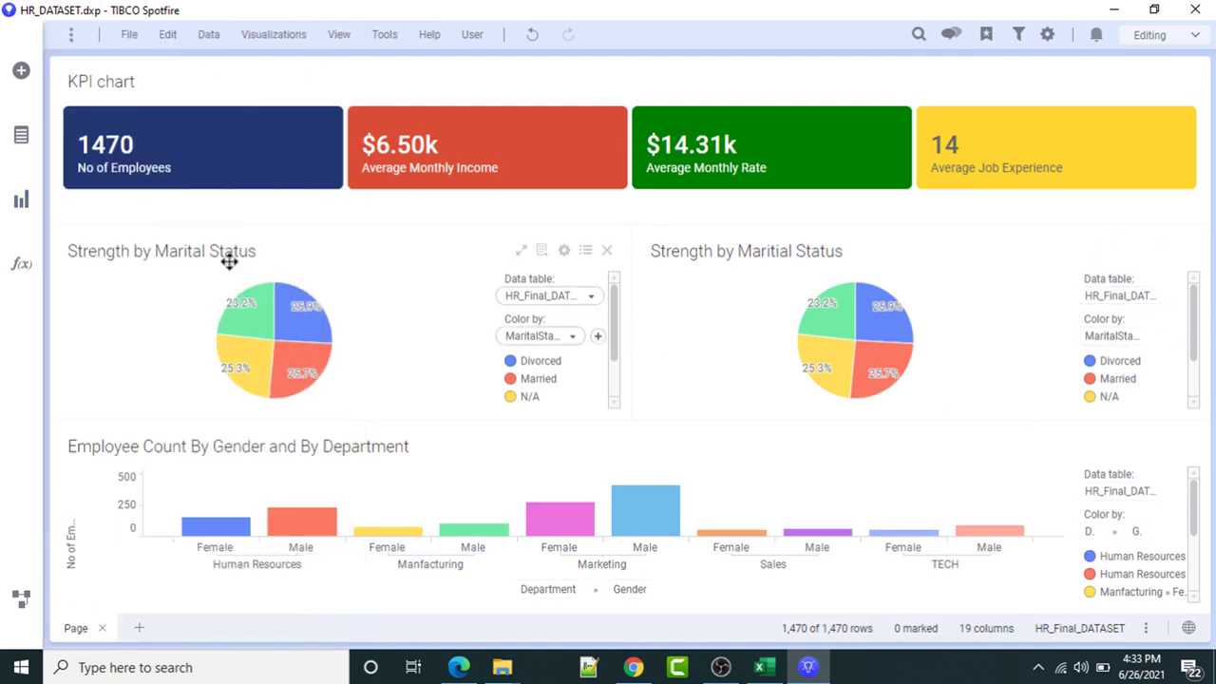
Retitle the second pie chart as Gender Diversification and colour it by Gender.
double_click(728, 250)
key(BackSpace)
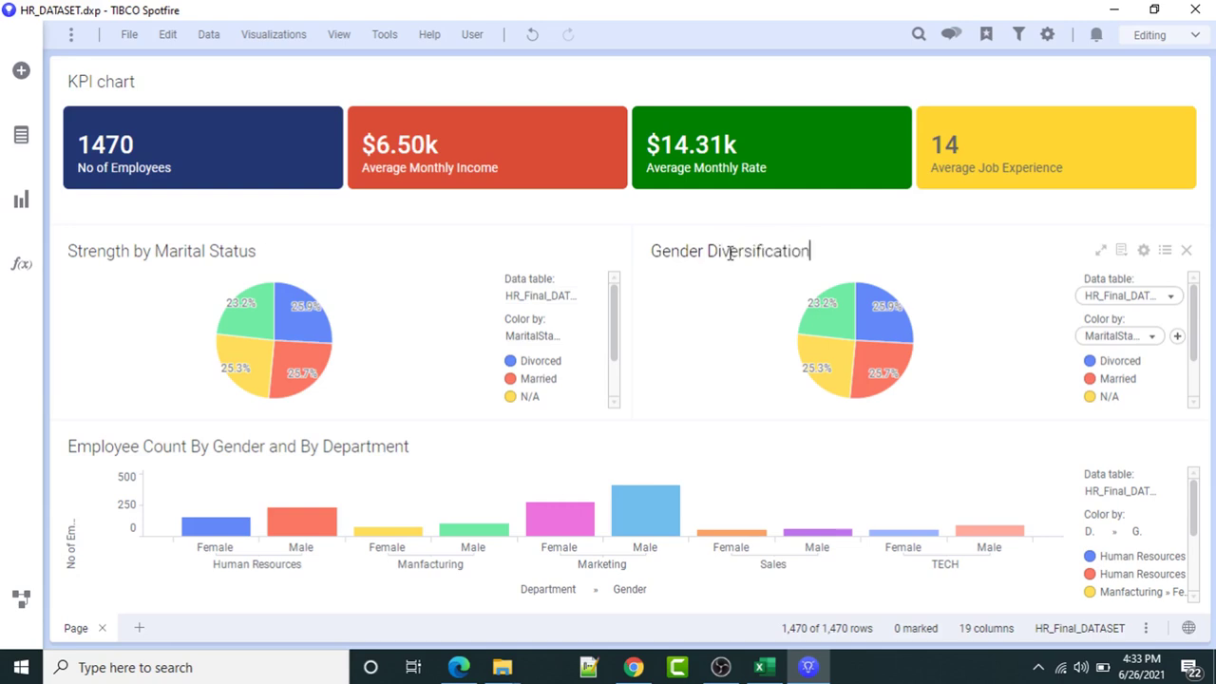
click(1140, 336)
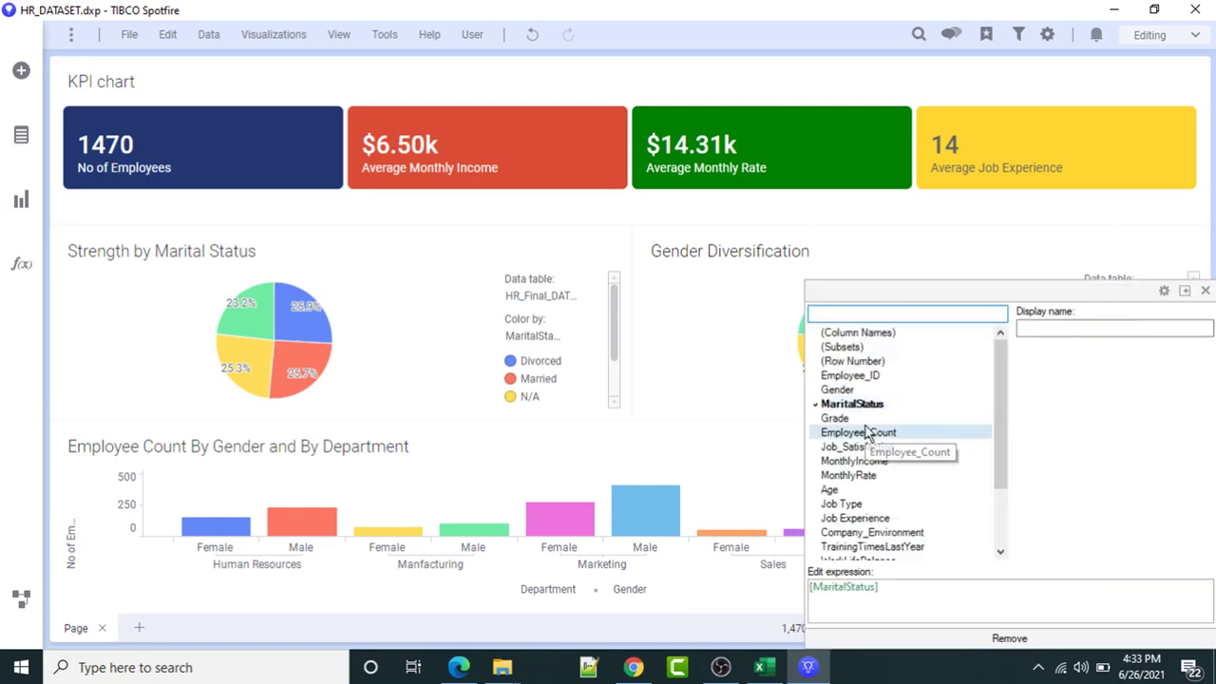
click(836, 390)
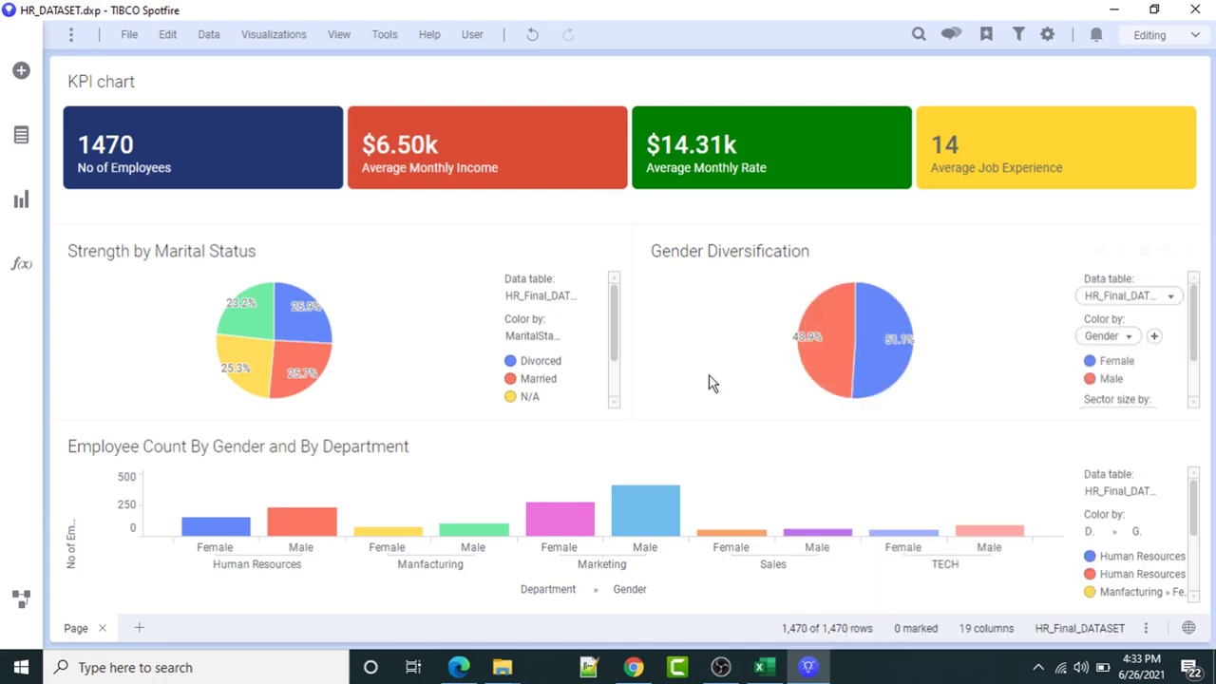
mouse_move(883, 353)
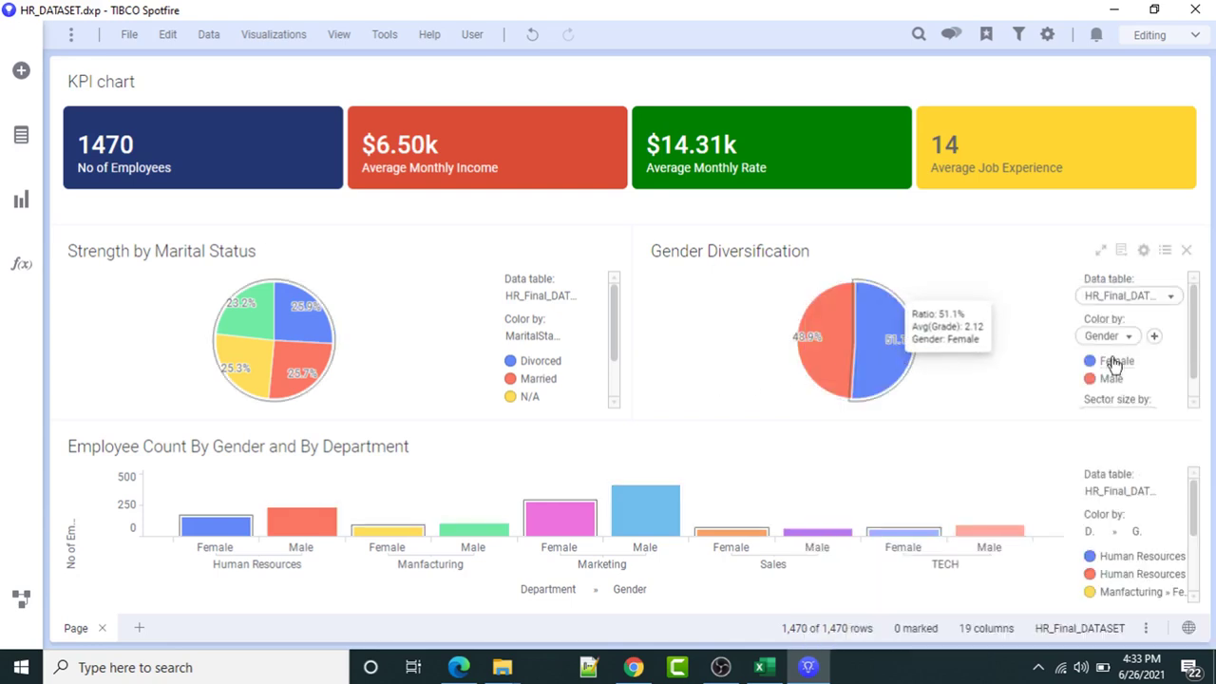
mouse_move(810, 355)
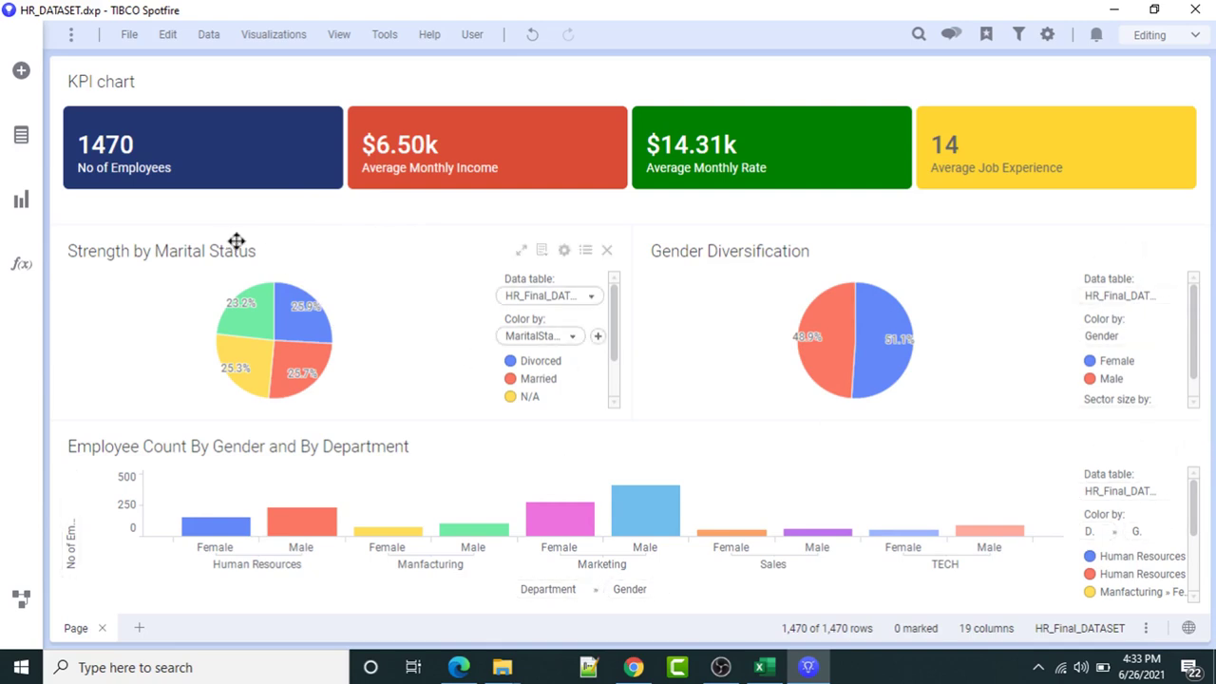
drag(236, 241, 1067, 244)
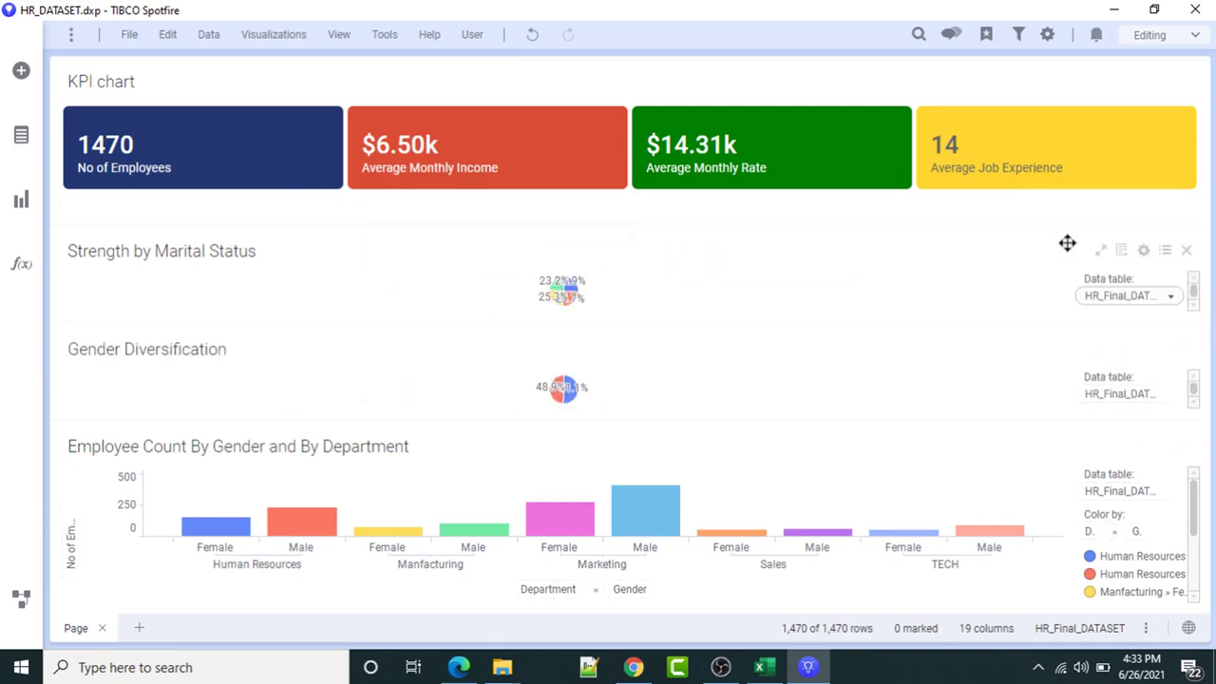
click(559, 371)
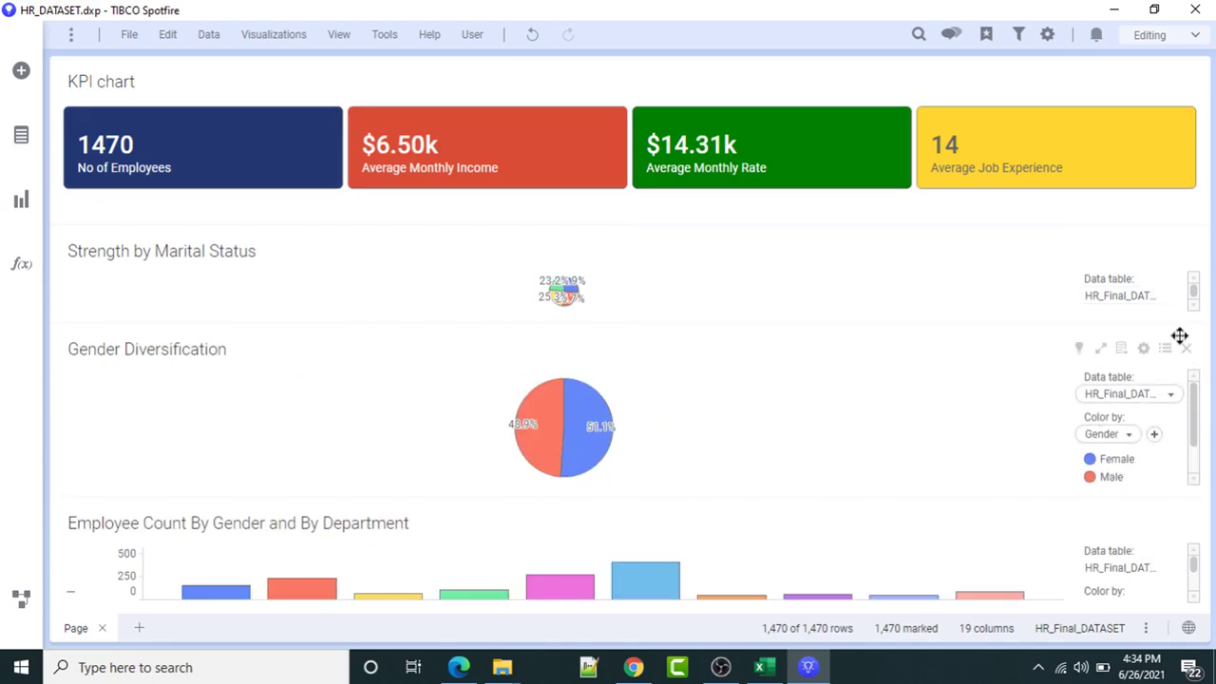
drag(1179, 337, 1101, 267)
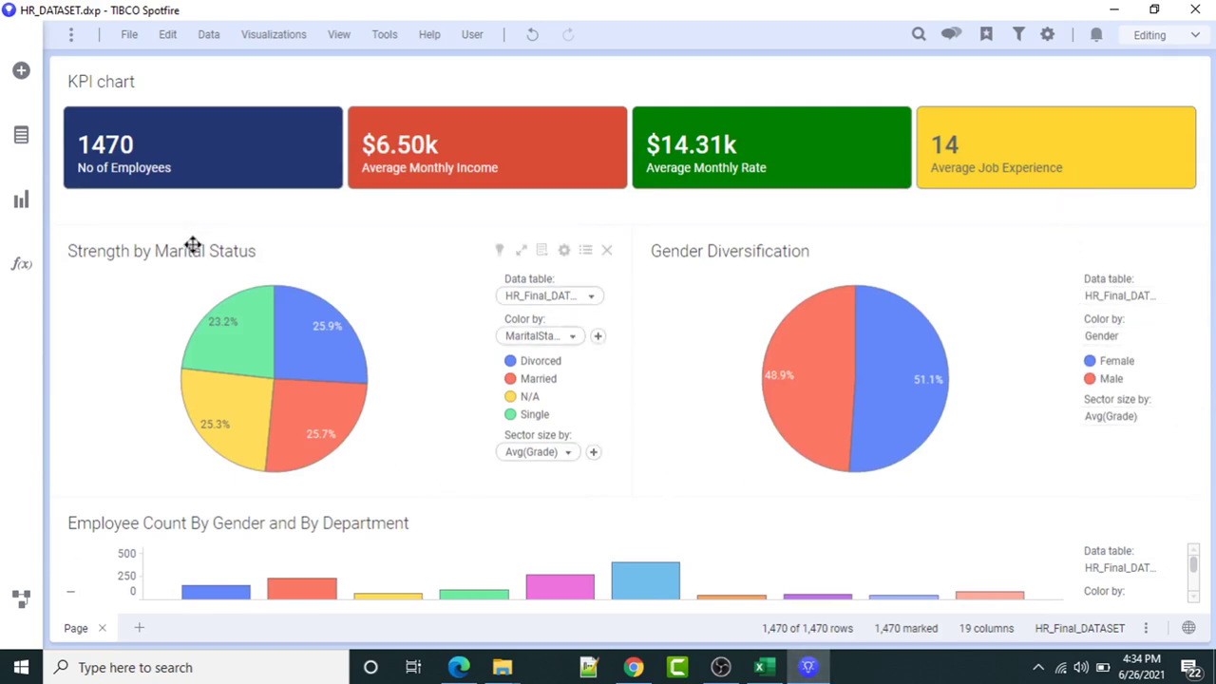
Stack Gender Diversification above Strength by Marital Status, with the employee count bar chart to their left, and widen the bar chart slightly.
drag(193, 246, 944, 554)
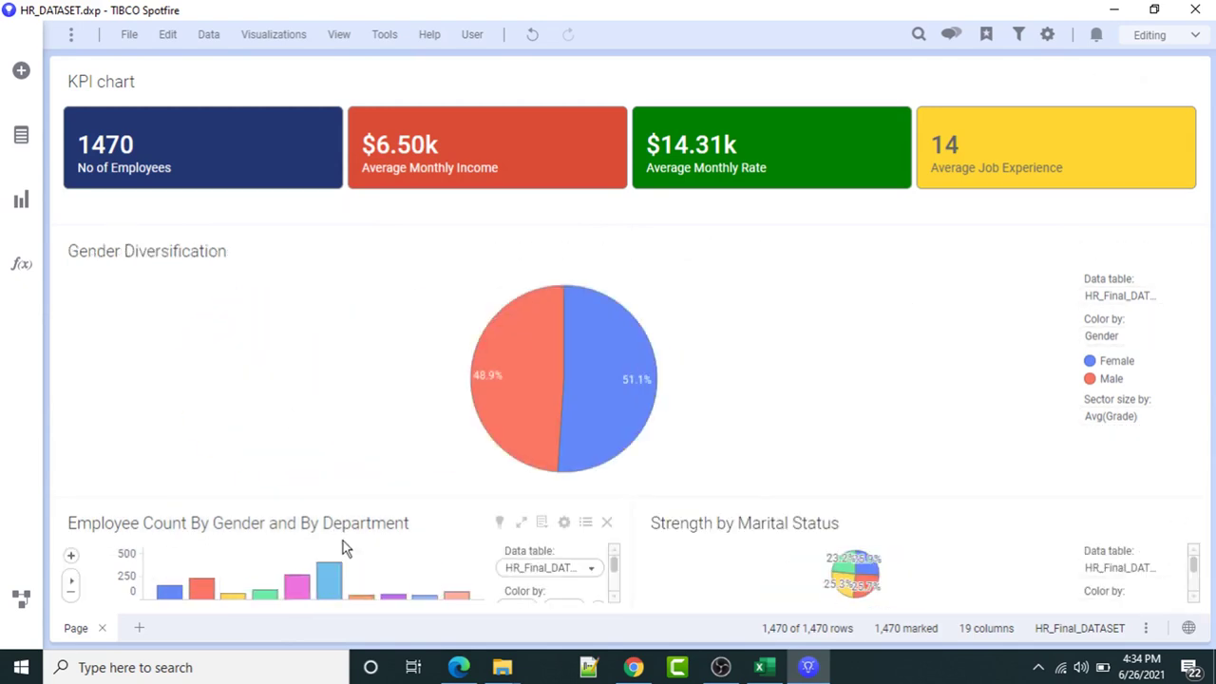
drag(351, 529, 158, 275)
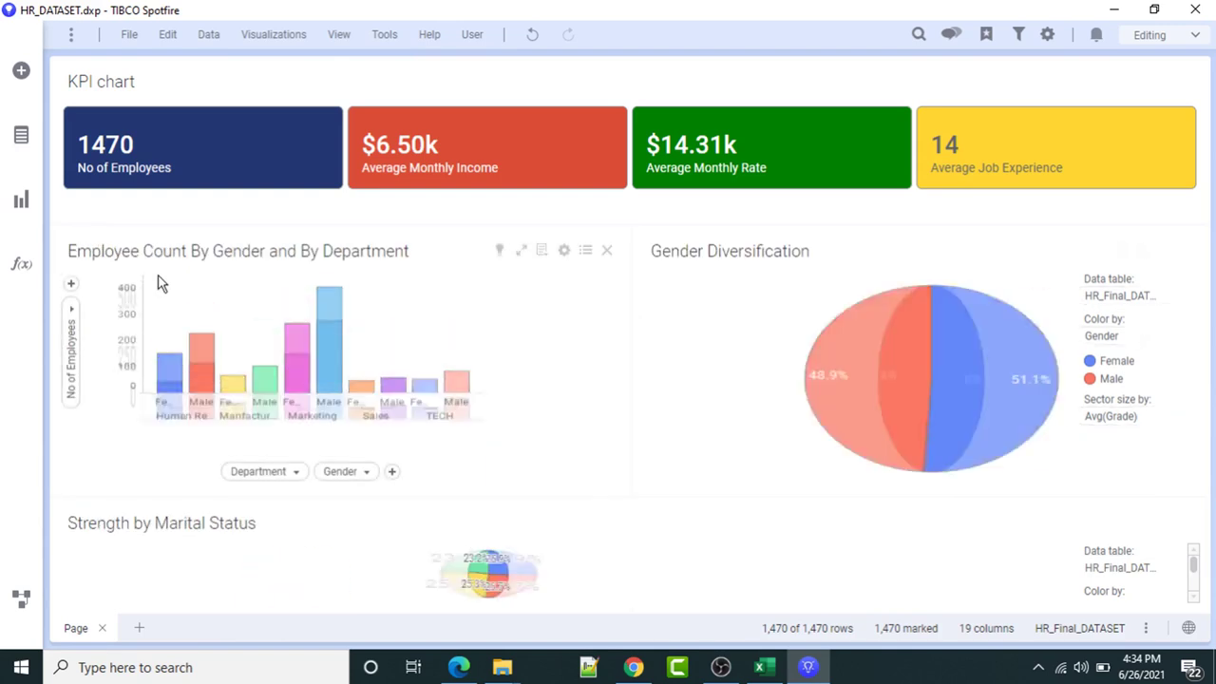
drag(421, 497, 429, 567)
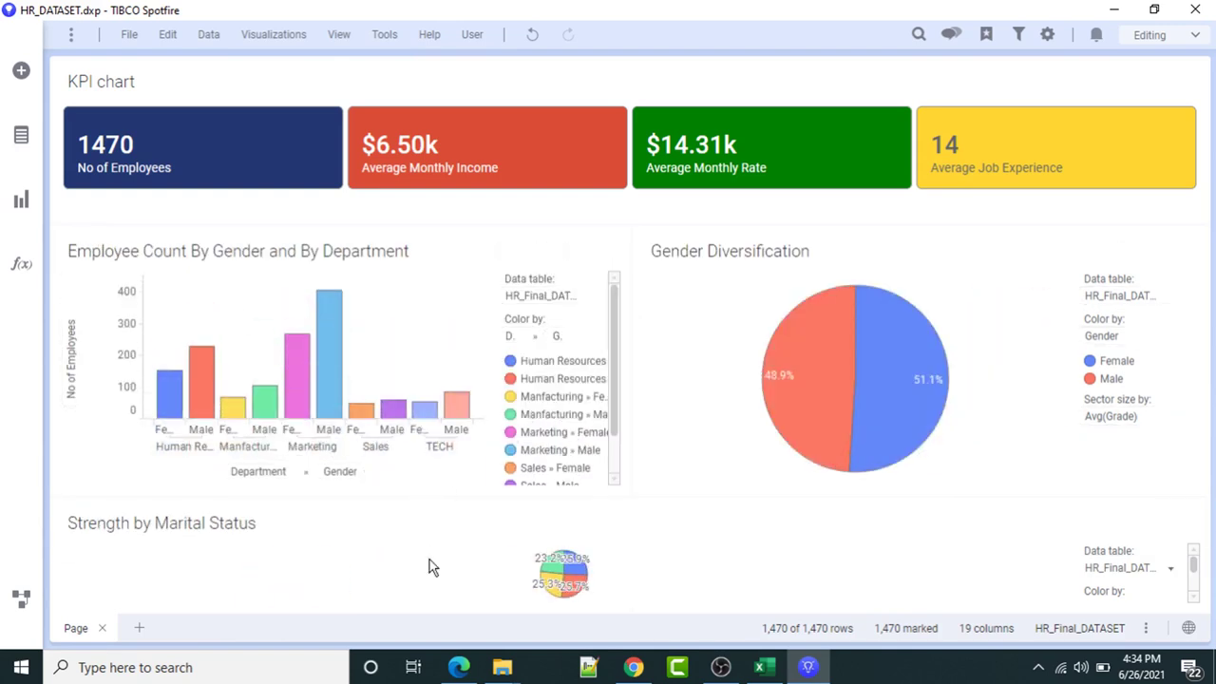
drag(176, 580, 939, 505)
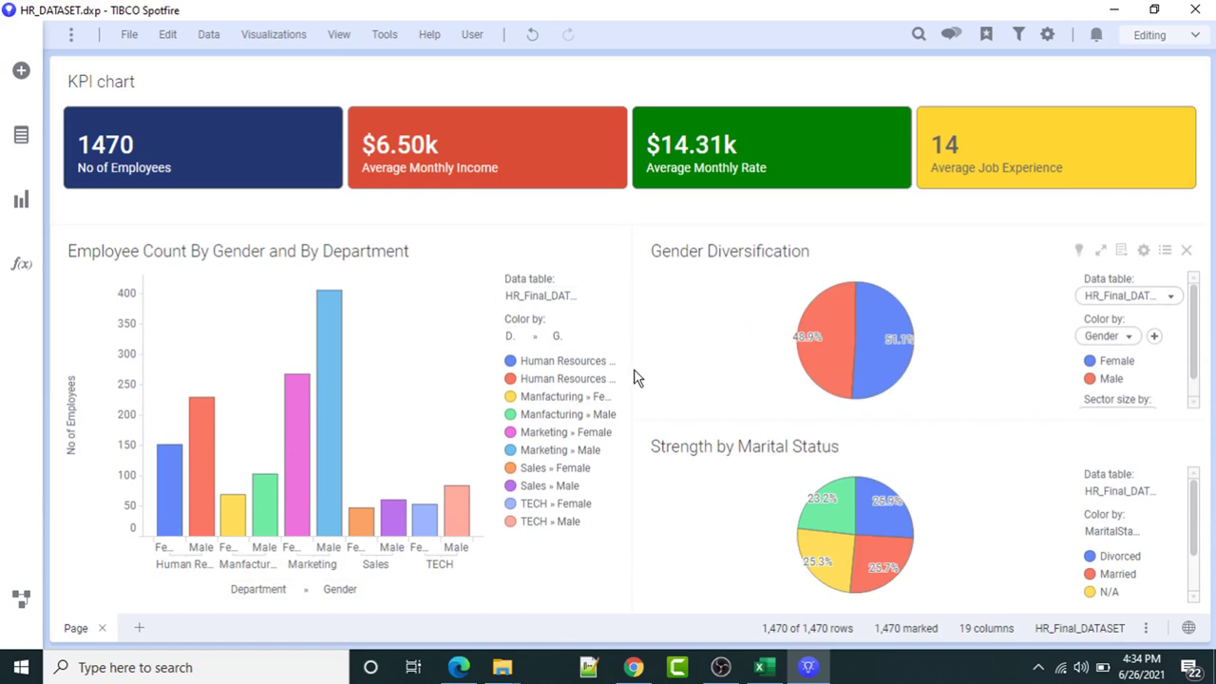
drag(631, 369, 666, 370)
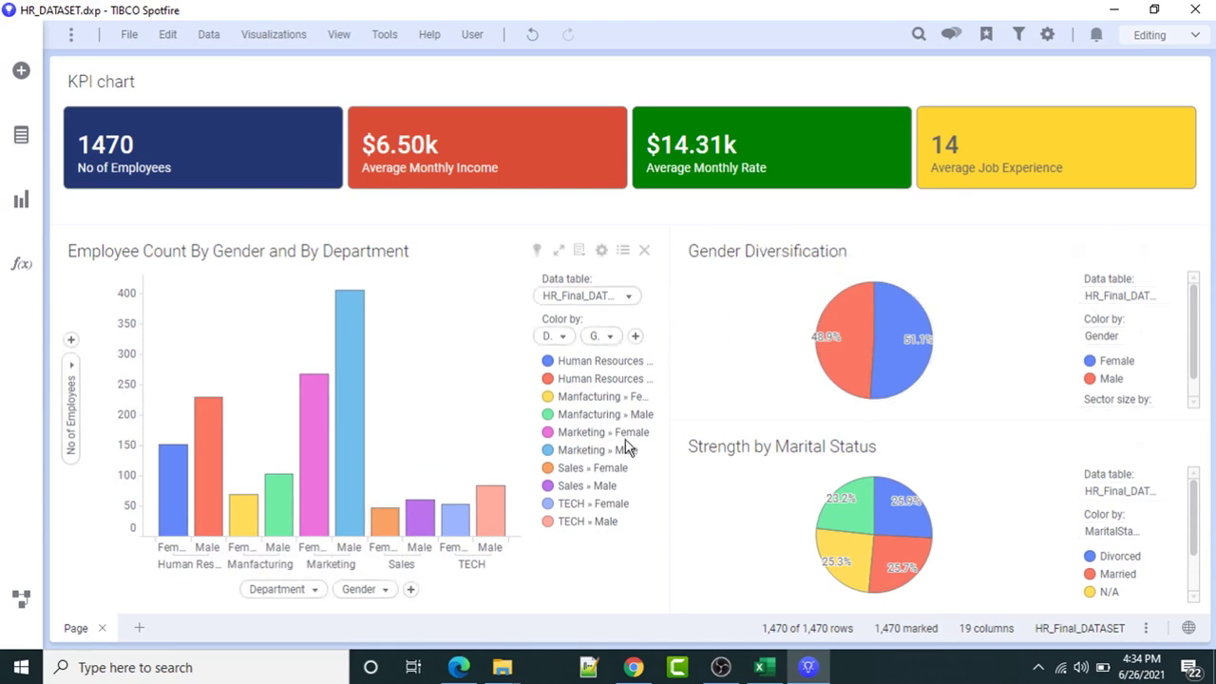
Open the legend properties of the Employee Count By Gender and By Department bar chart, keeping the chart in view.
right_click(435, 322)
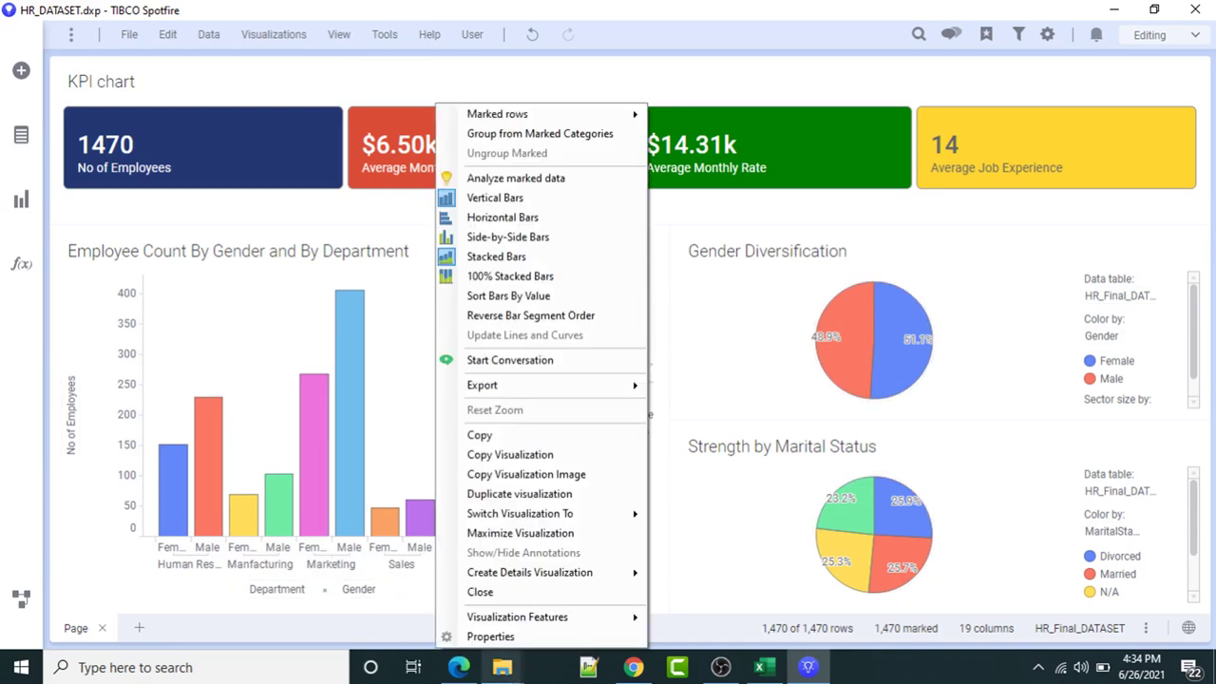
click(494, 638)
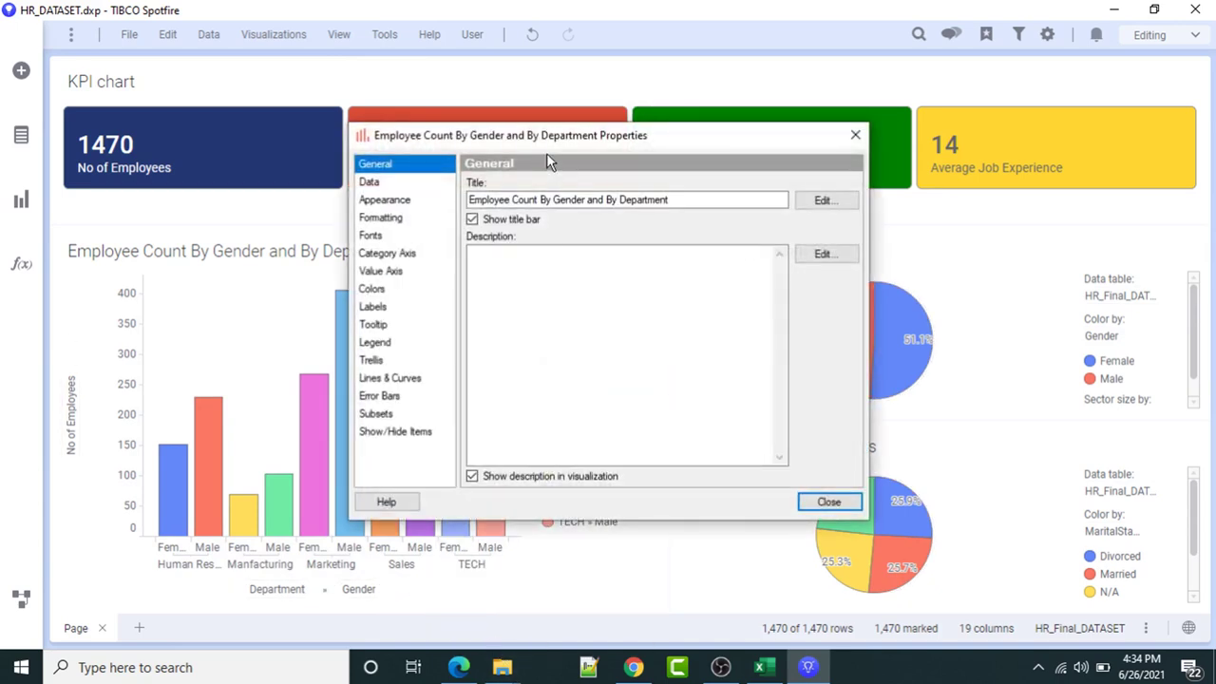
drag(542, 147, 422, 159)
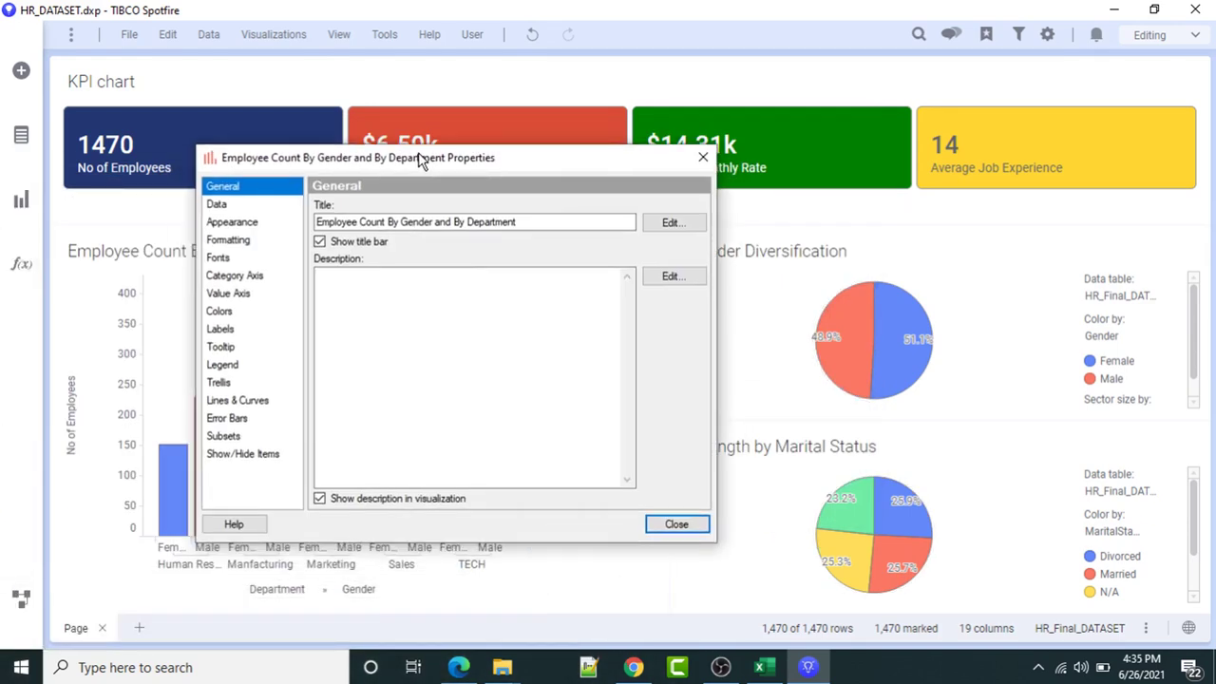
click(224, 365)
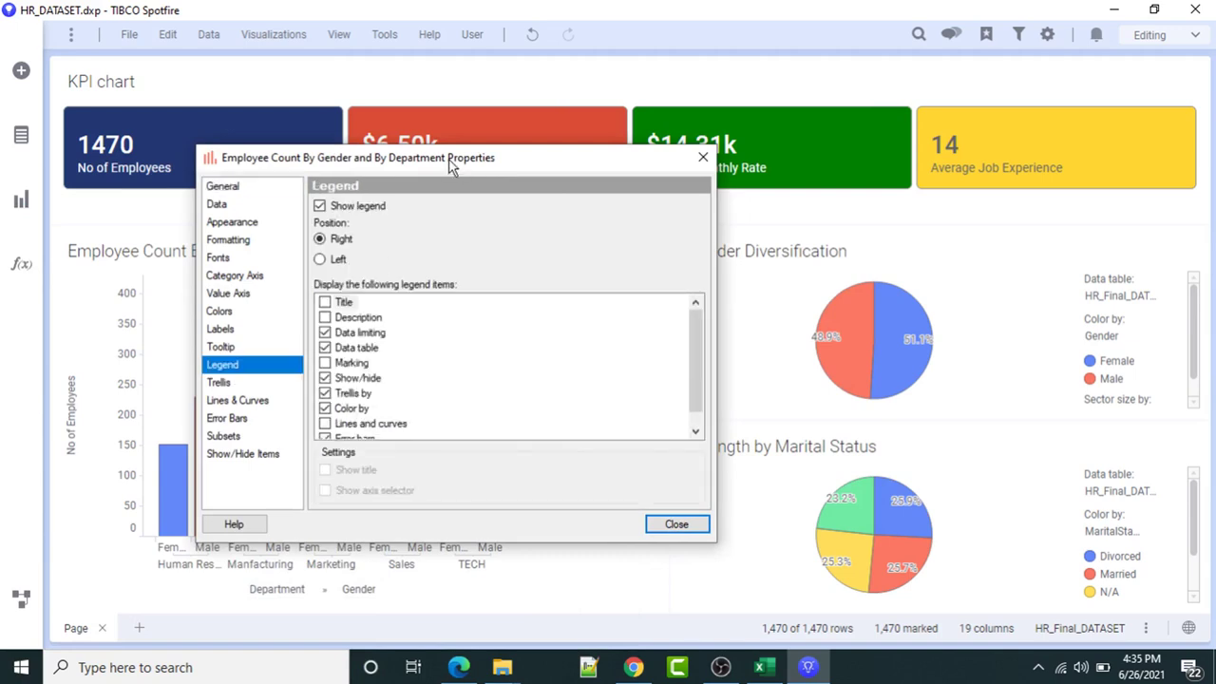
drag(451, 163, 935, 147)
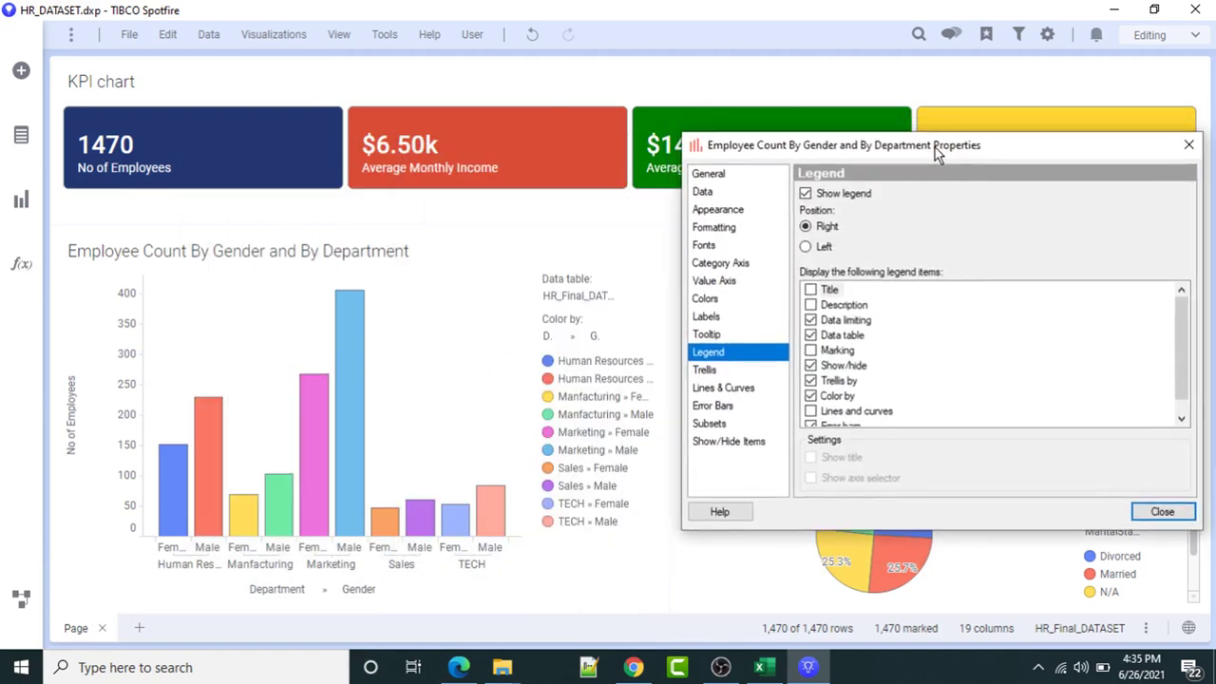
Try the bar chart without its legend and without the Color by legend item, restoring each.
click(806, 194)
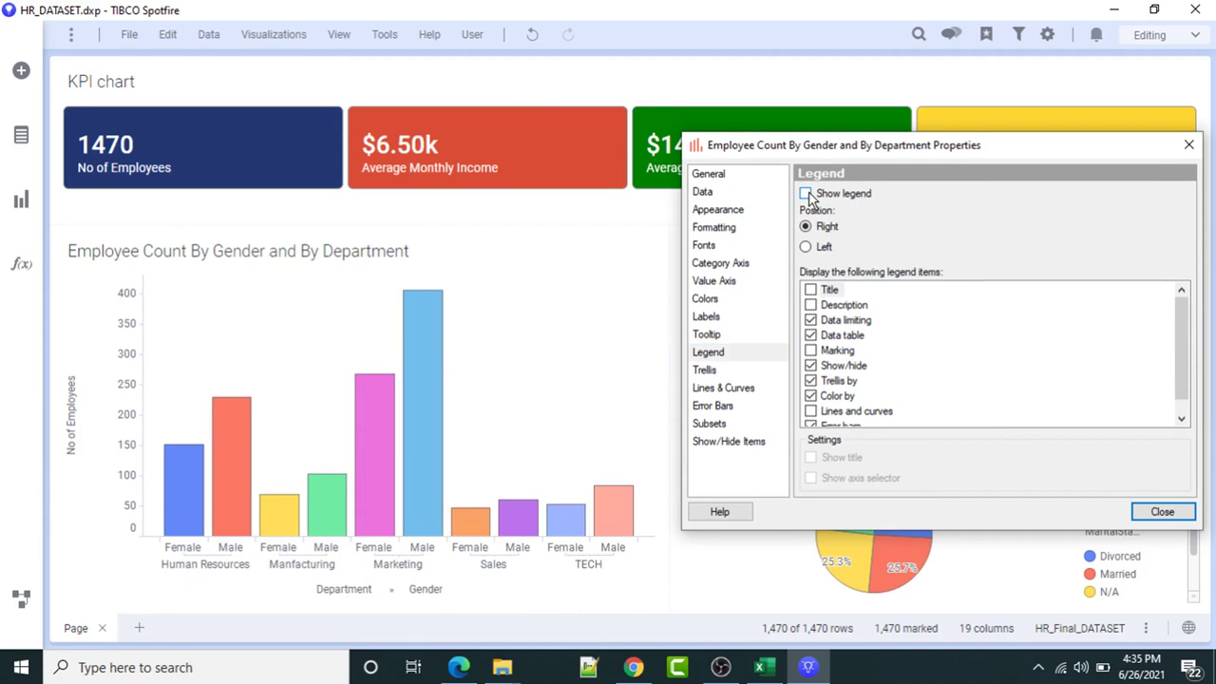
click(807, 194)
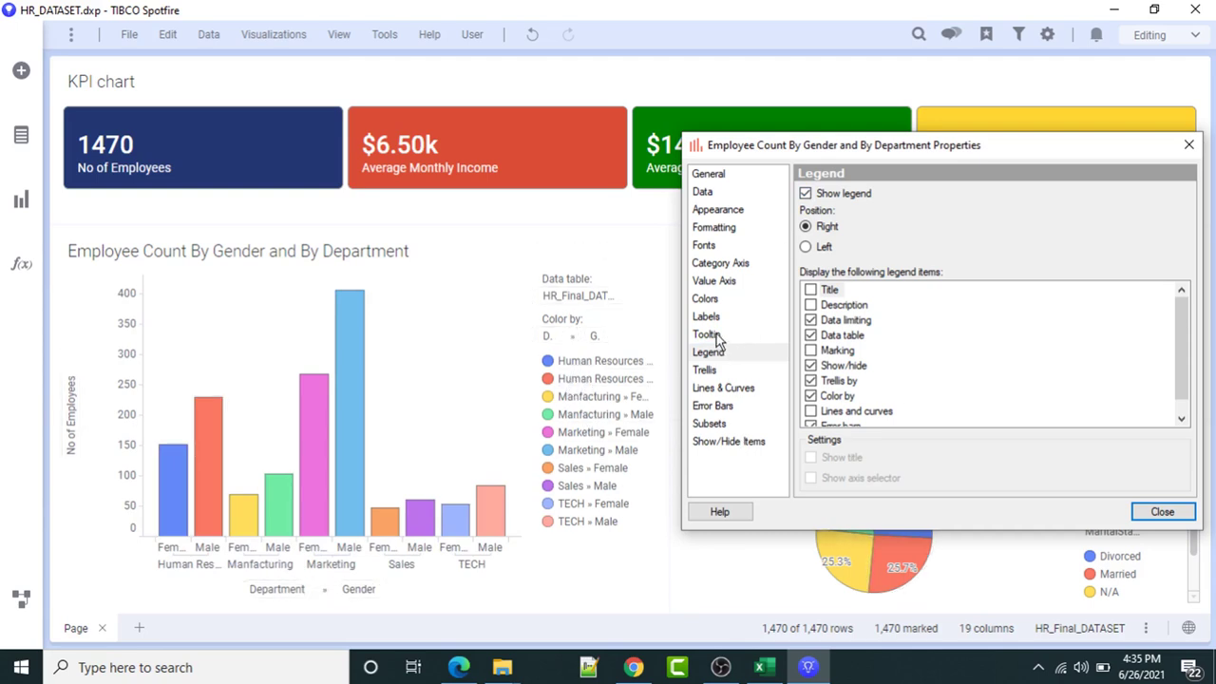
click(708, 371)
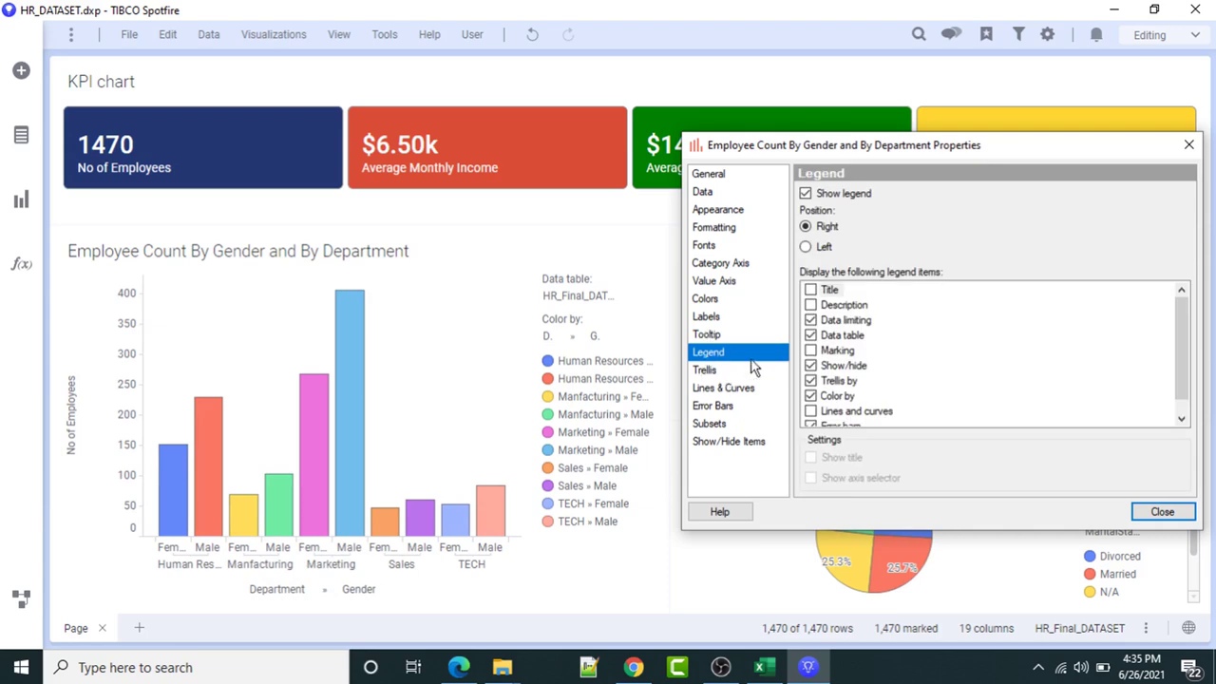
drag(1185, 340, 1186, 353)
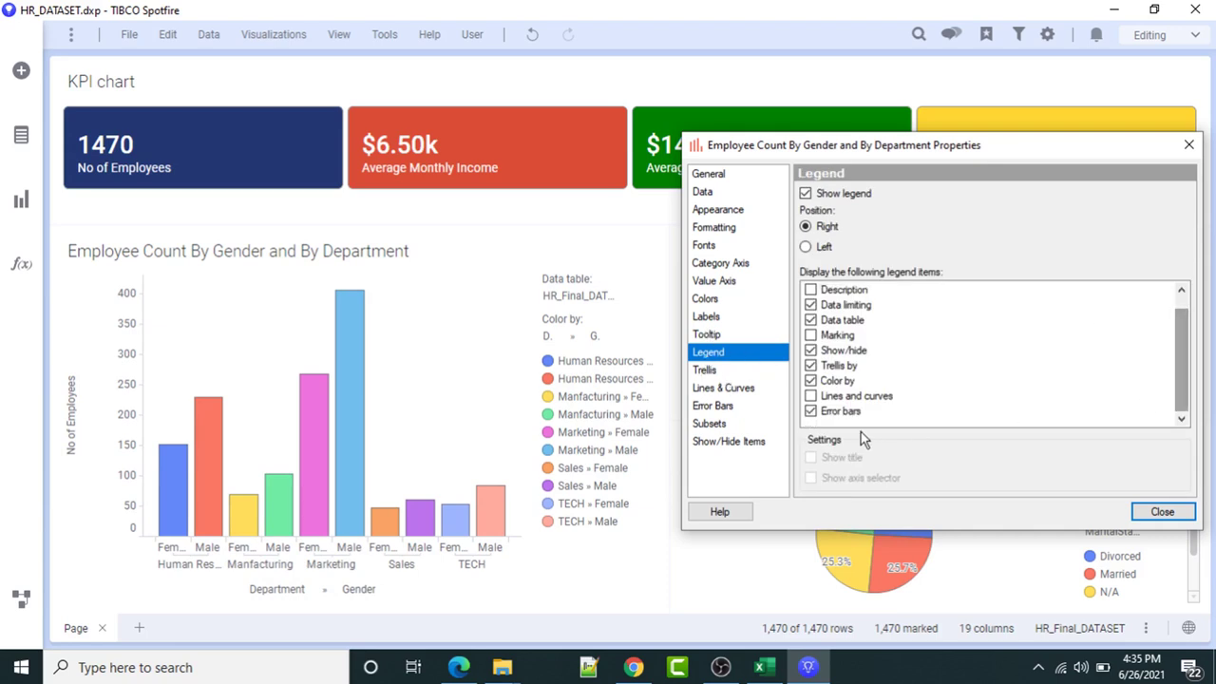
click(811, 381)
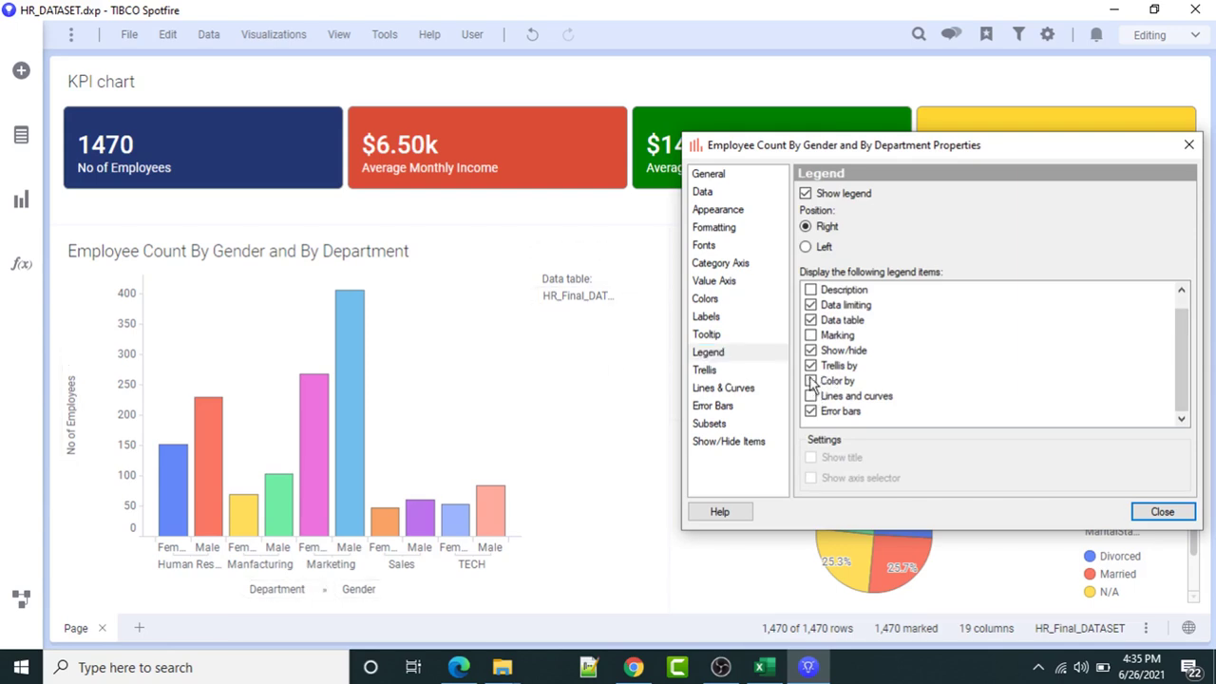
click(810, 381)
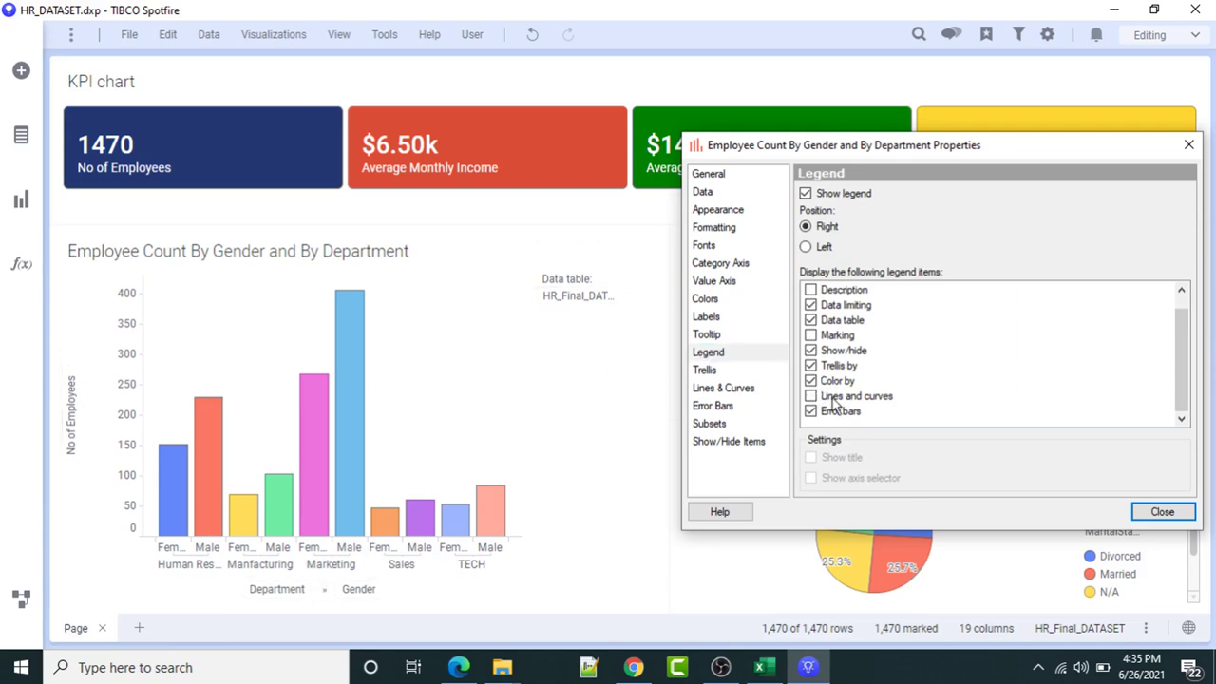
Remove the Data table and Color by items from the bar chart's legend and hide the whole legend.
click(811, 320)
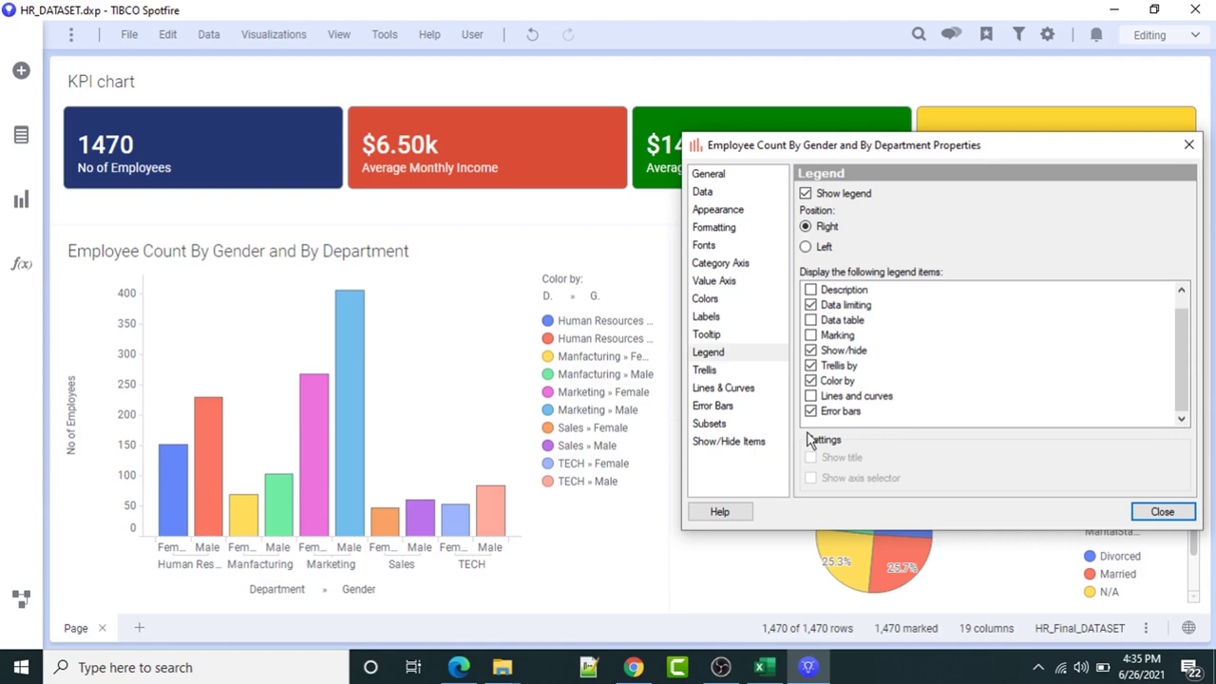
click(809, 382)
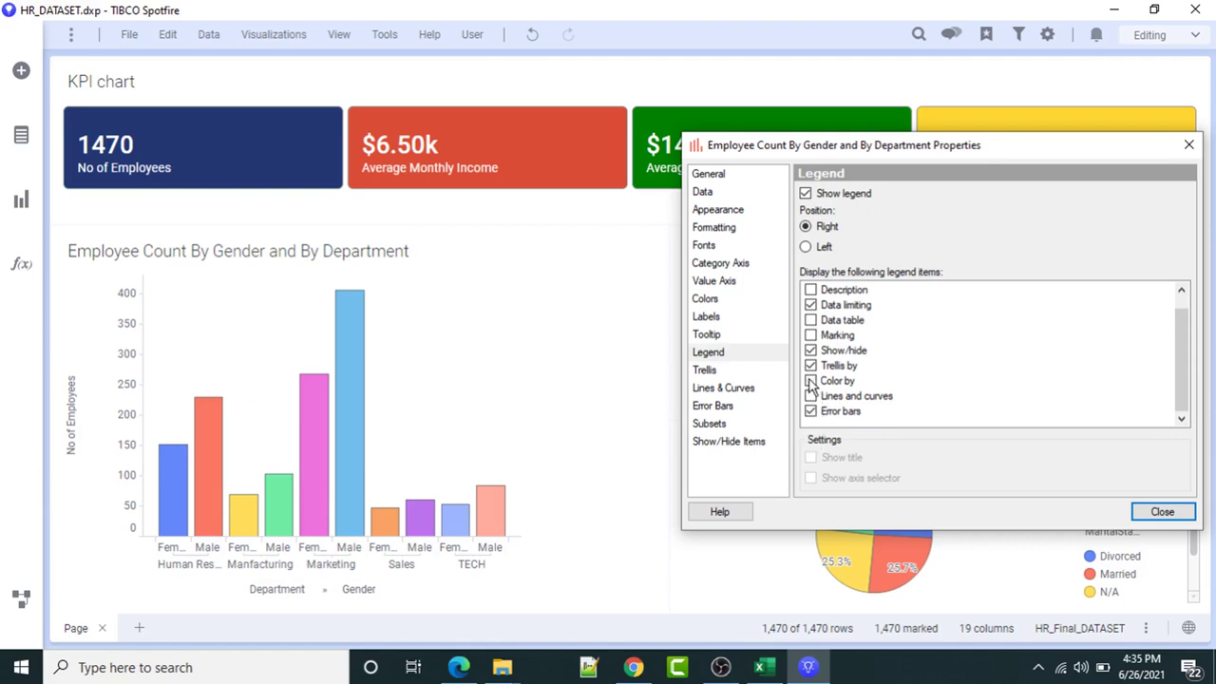
click(546, 347)
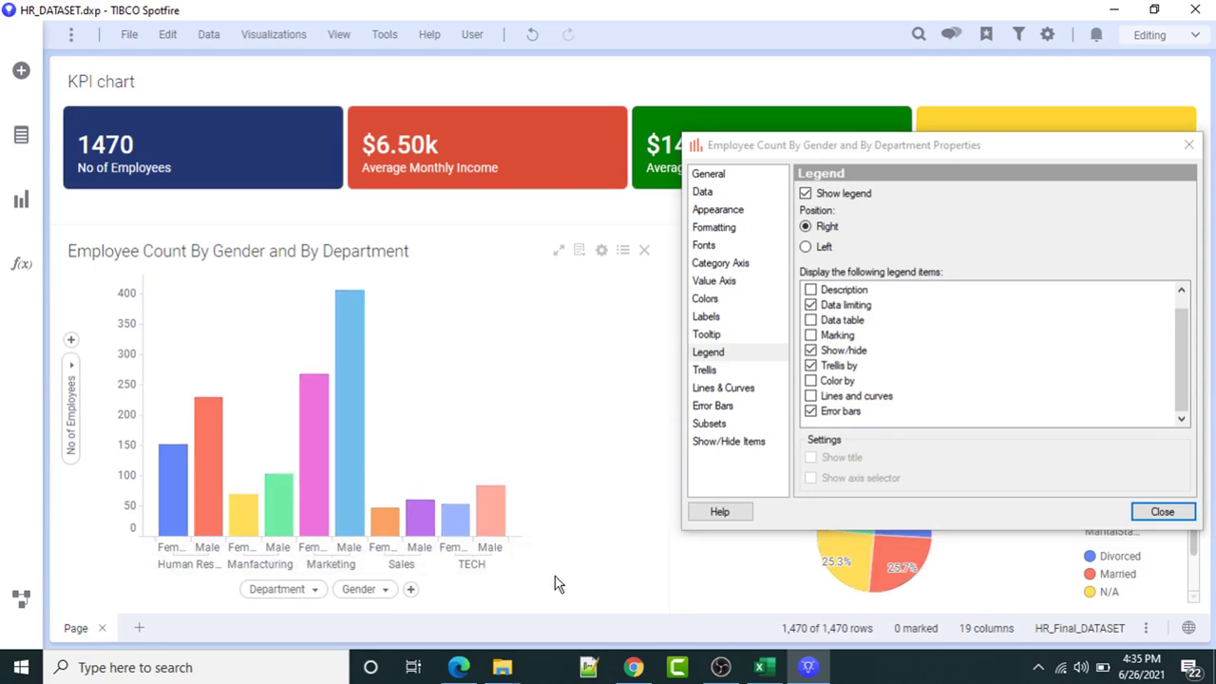
drag(944, 157, 900, 183)
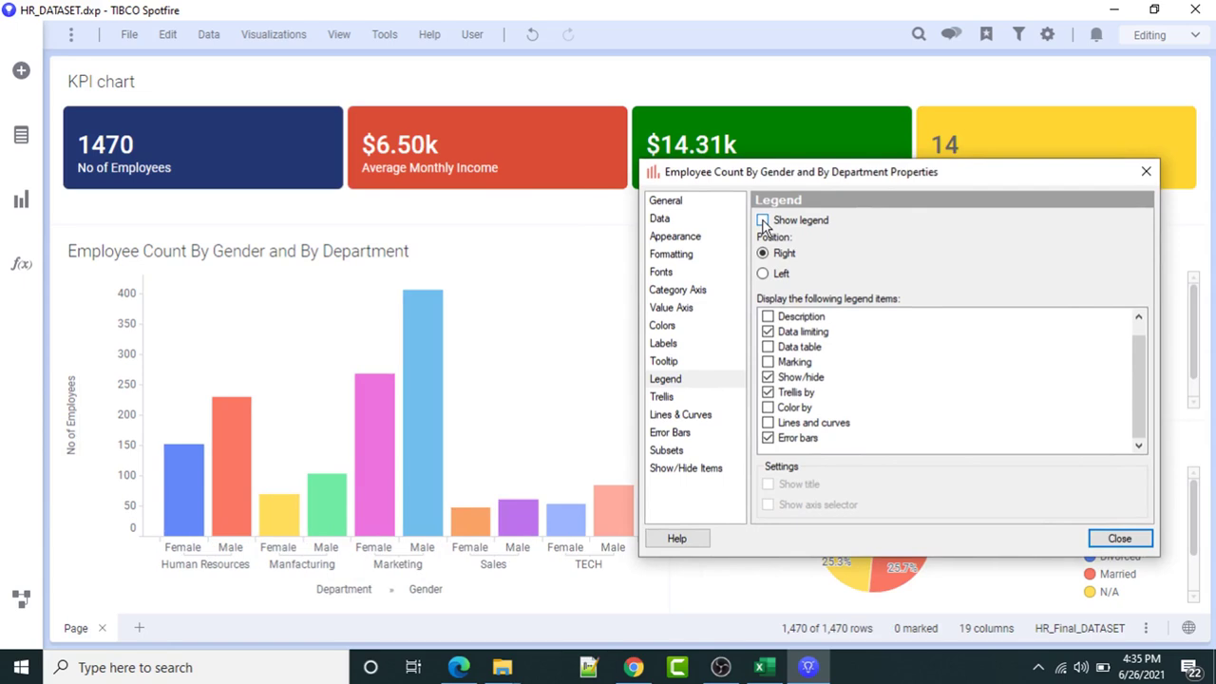
drag(793, 193, 660, 198)
click(988, 554)
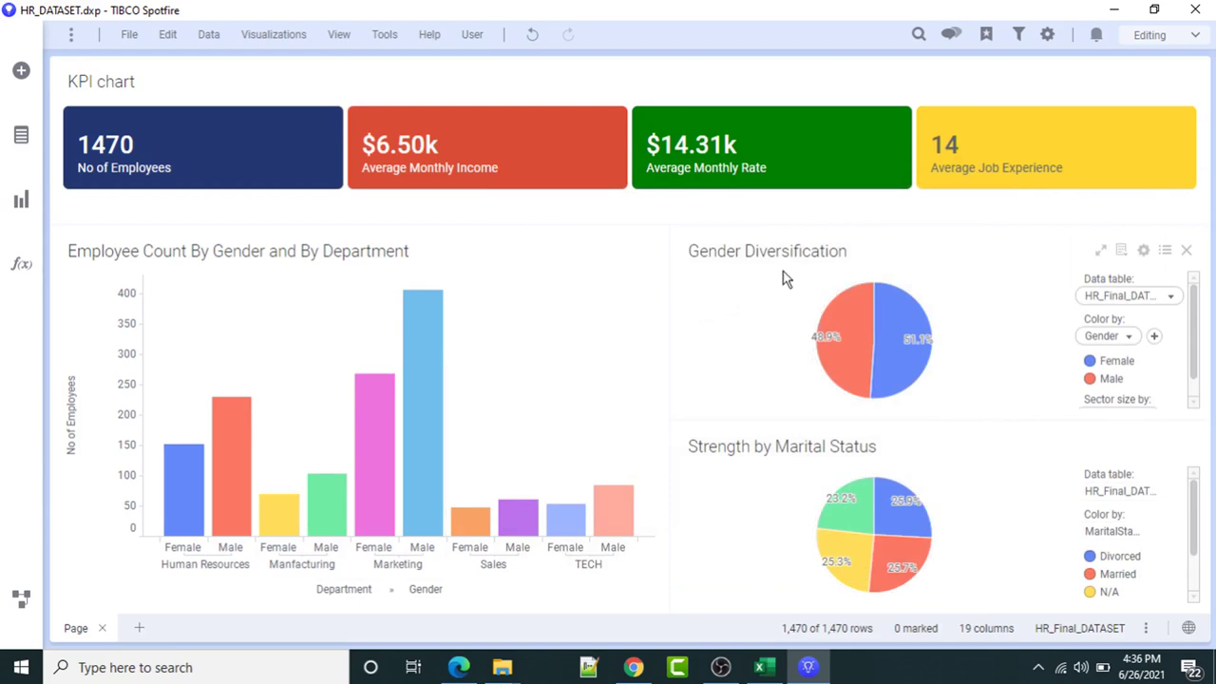
Open the label properties of the Gender Diversification pie chart, keeping the chart in view.
right_click(745, 289)
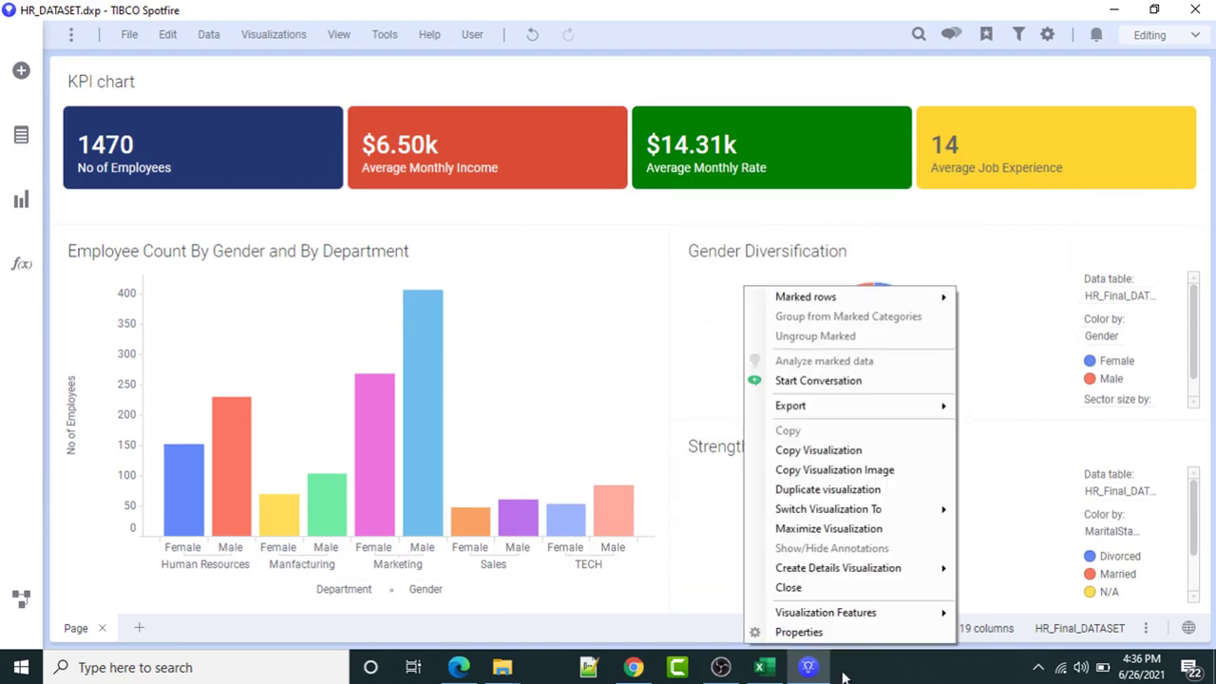
click(799, 632)
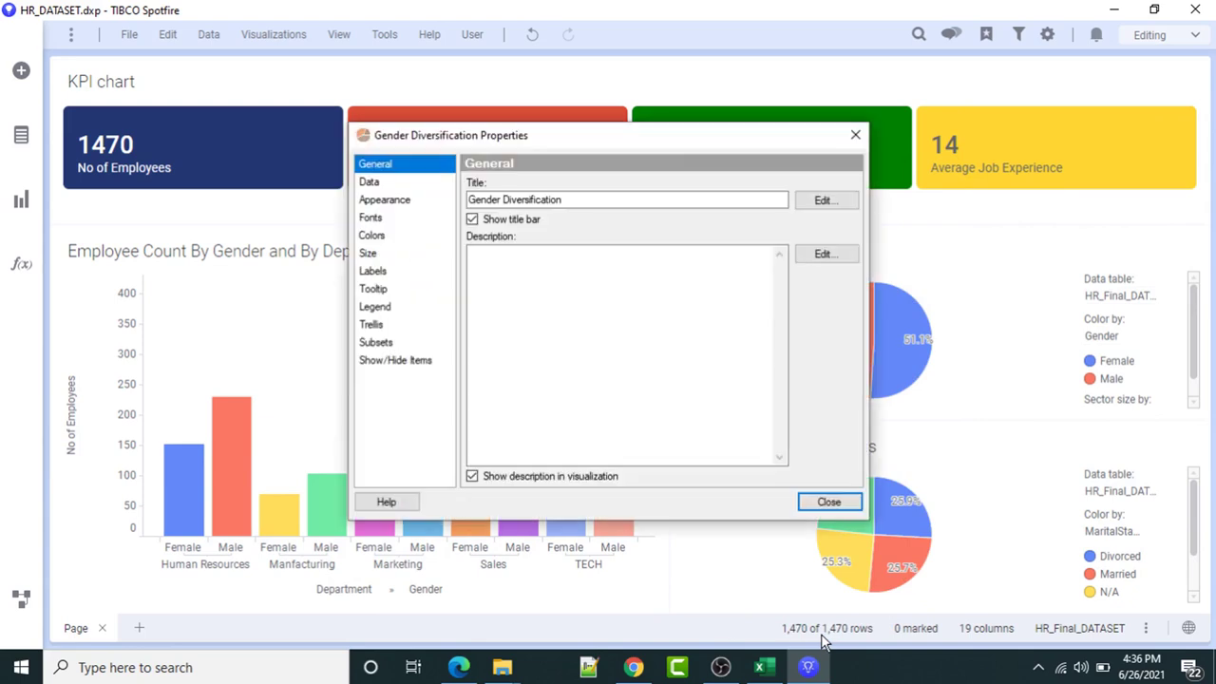
drag(529, 142, 441, 186)
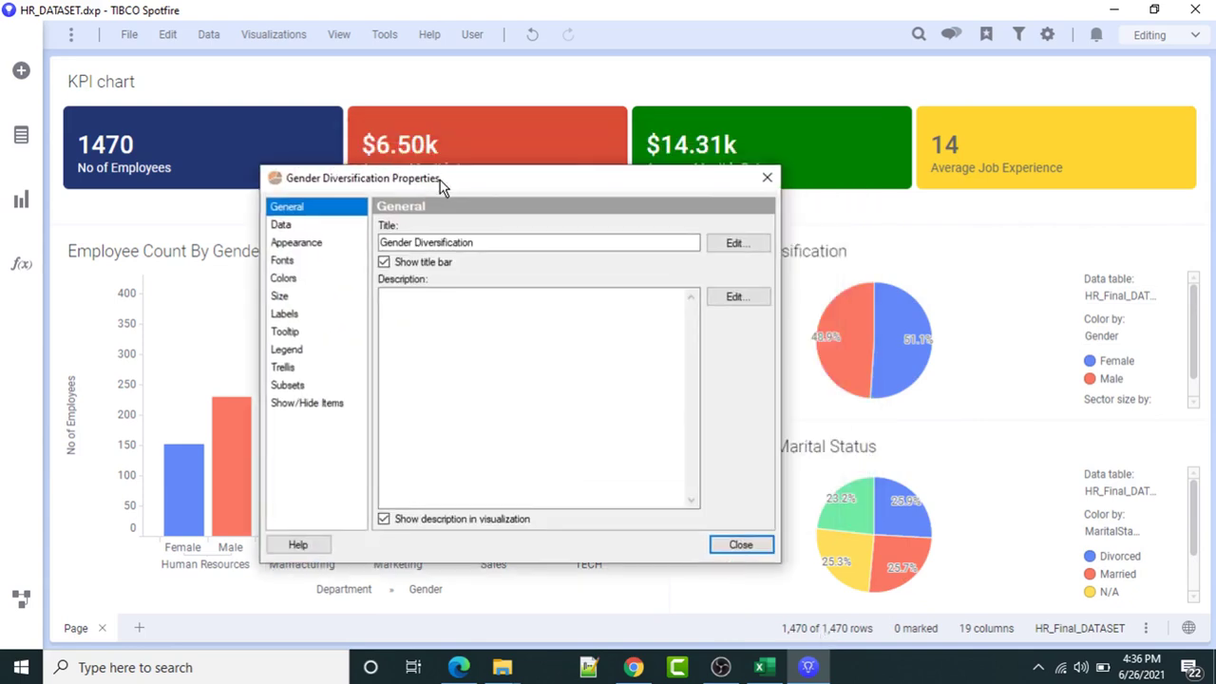
click(285, 300)
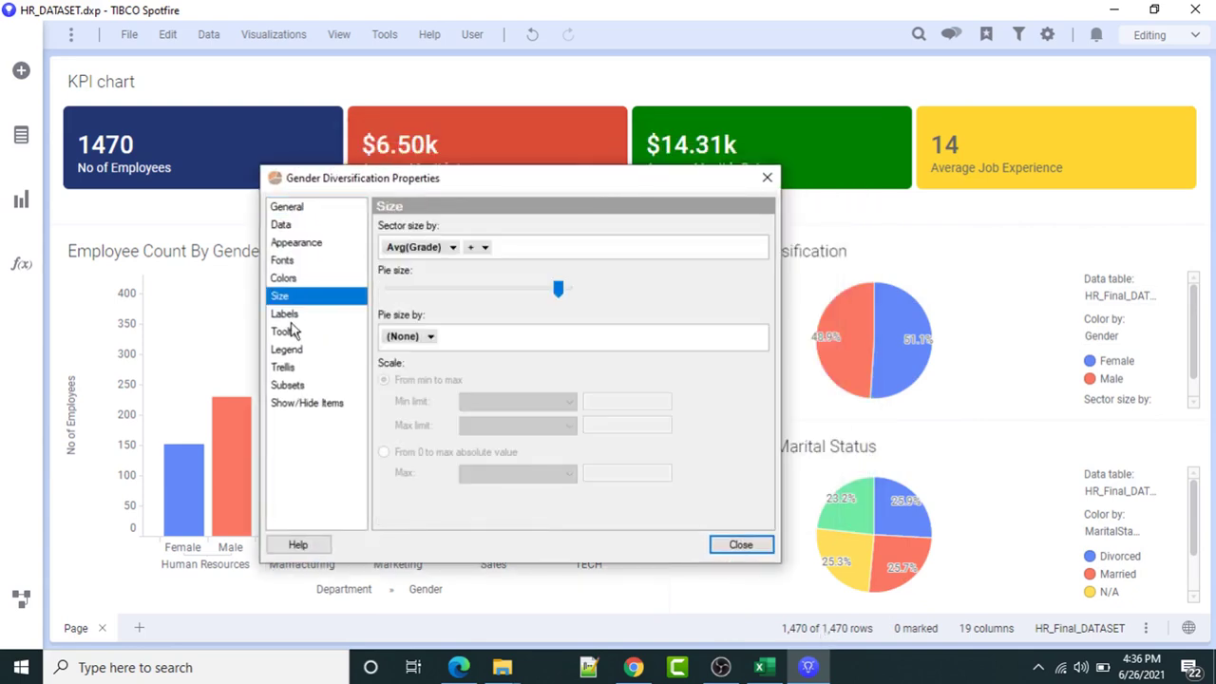
click(290, 318)
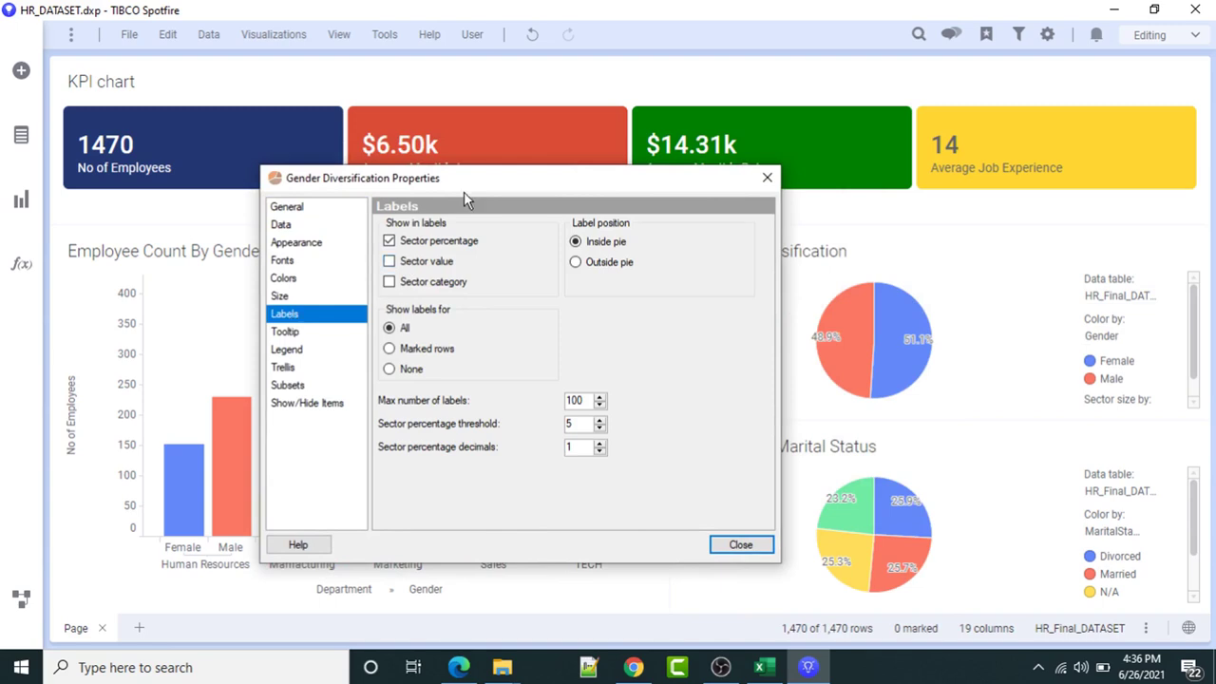
drag(467, 186, 423, 238)
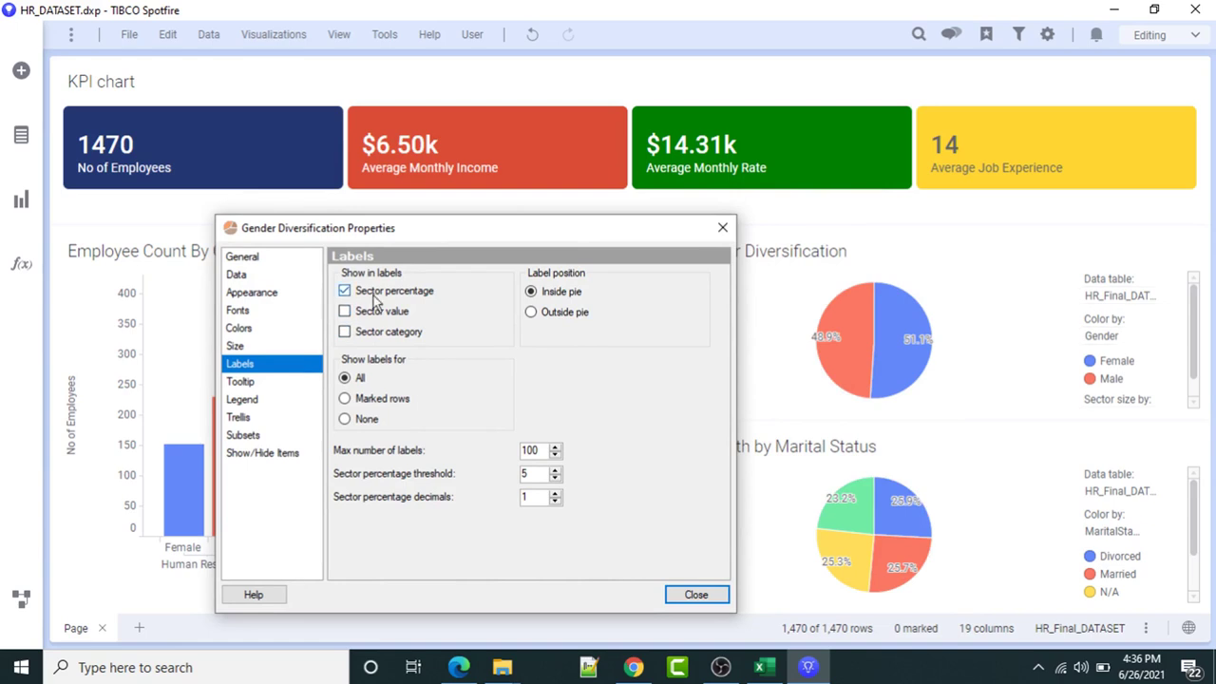
Try sector values and an outside label position on the Gender Diversification pie chart, restoring sector percentages inside the pie.
click(344, 313)
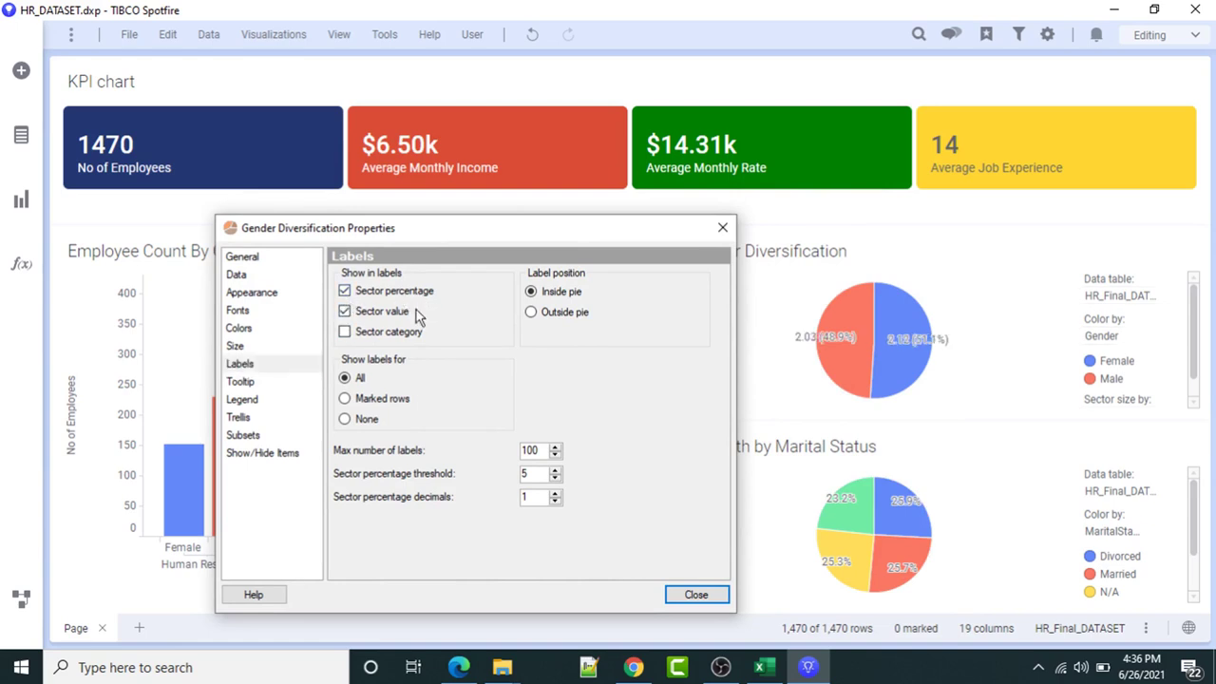
click(345, 292)
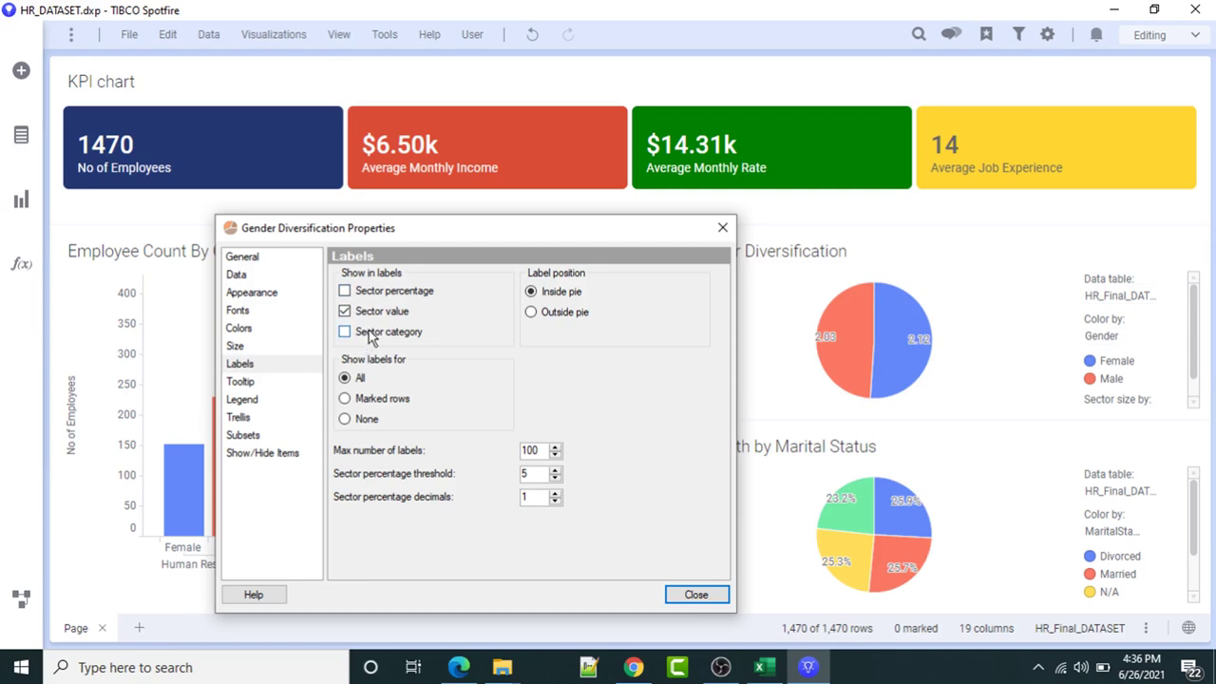
click(345, 291)
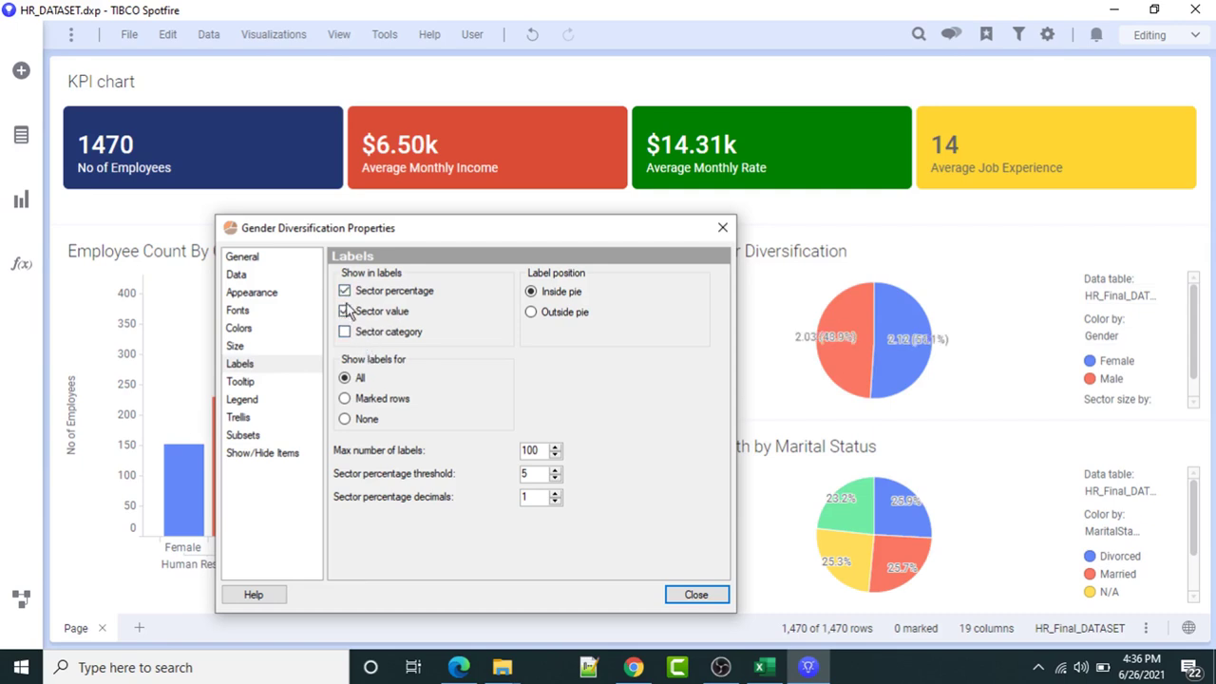
click(345, 311)
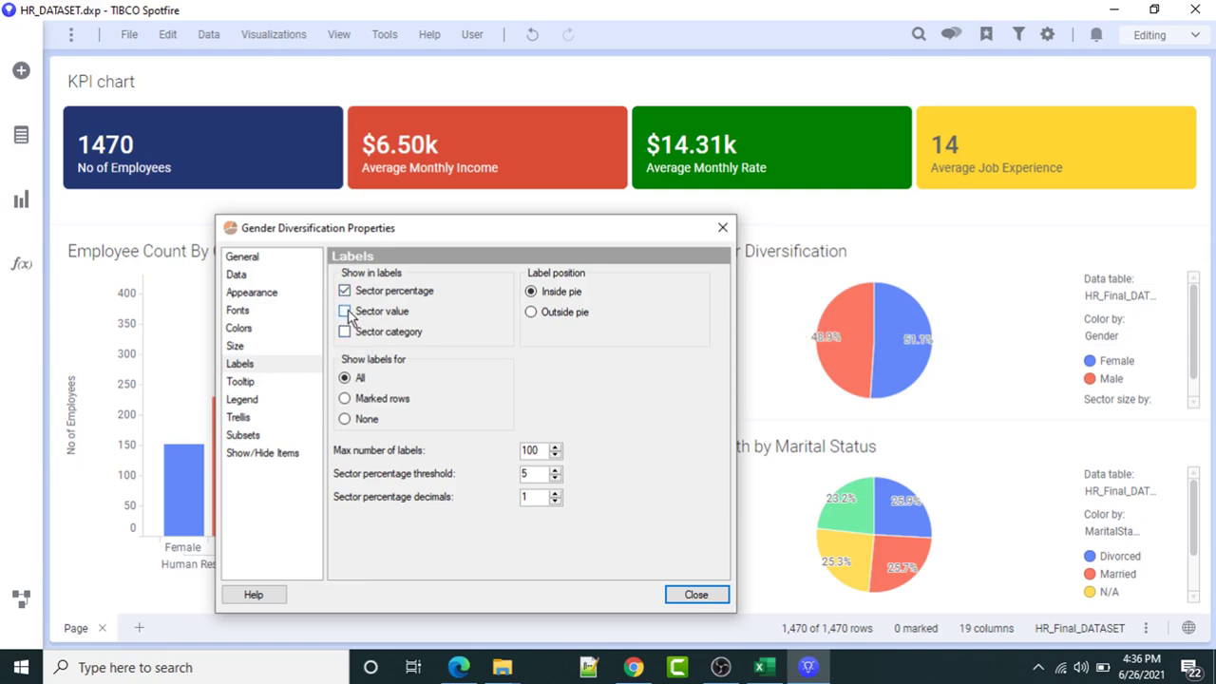
click(531, 314)
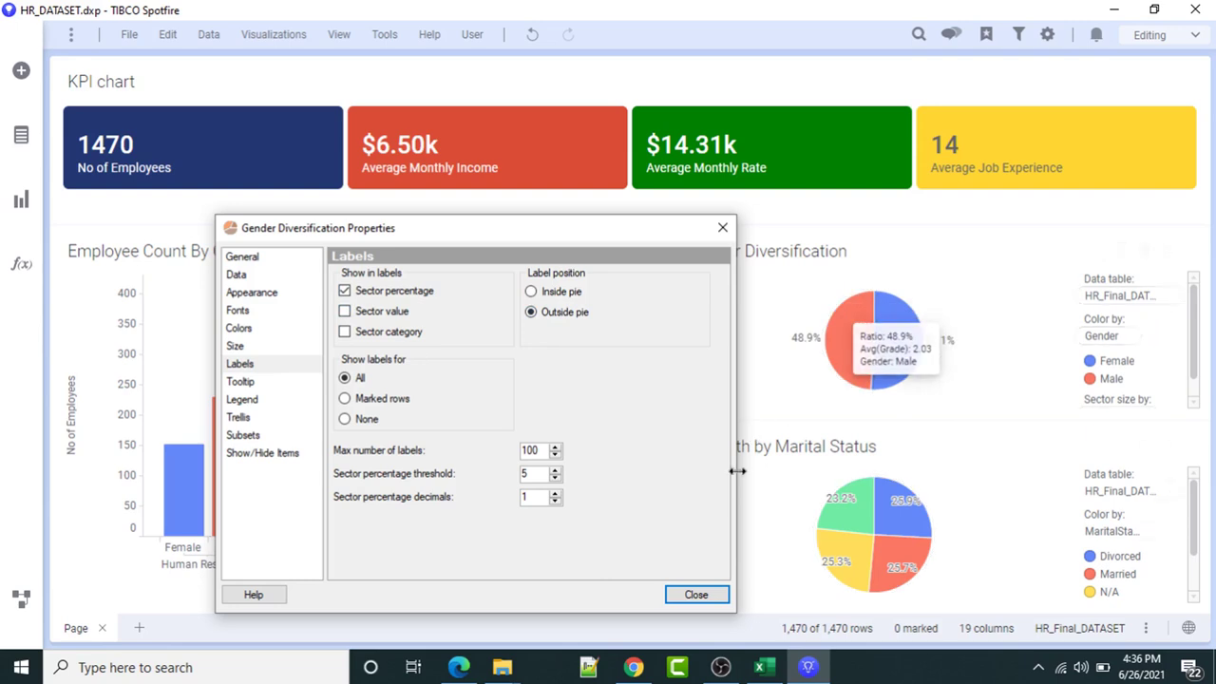
click(532, 292)
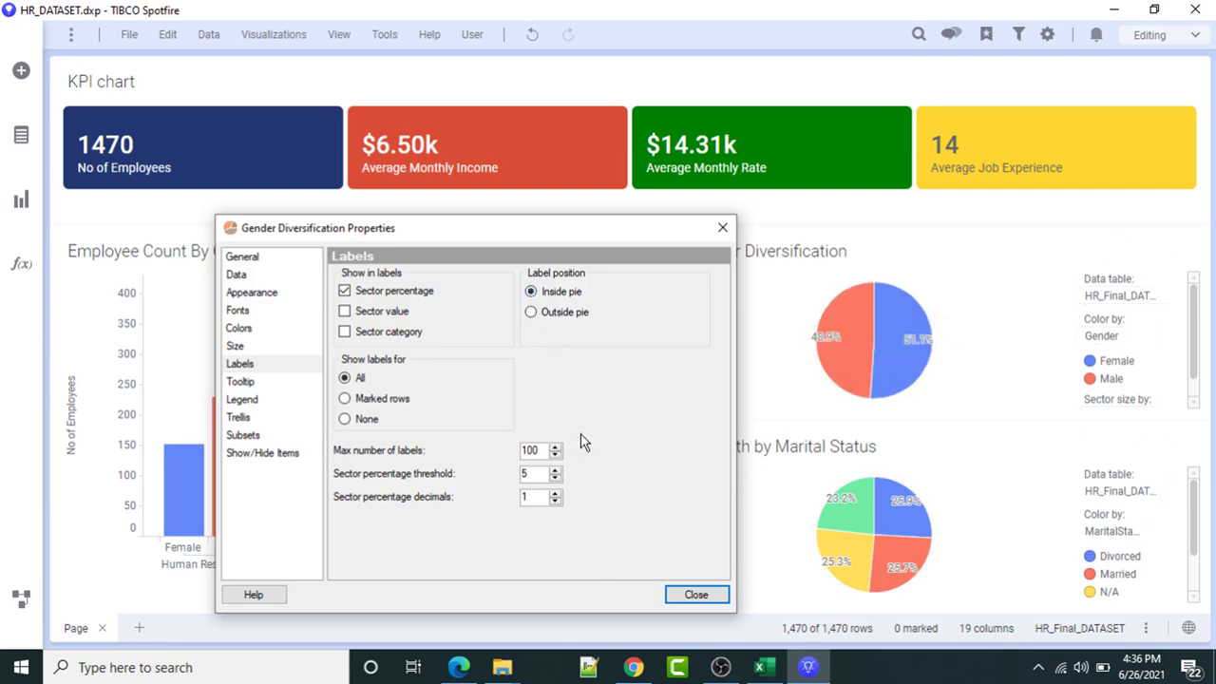
Try the Green categorical colour scheme on the Gender Diversification pie chart, returning to Spotfire categorical.
click(237, 328)
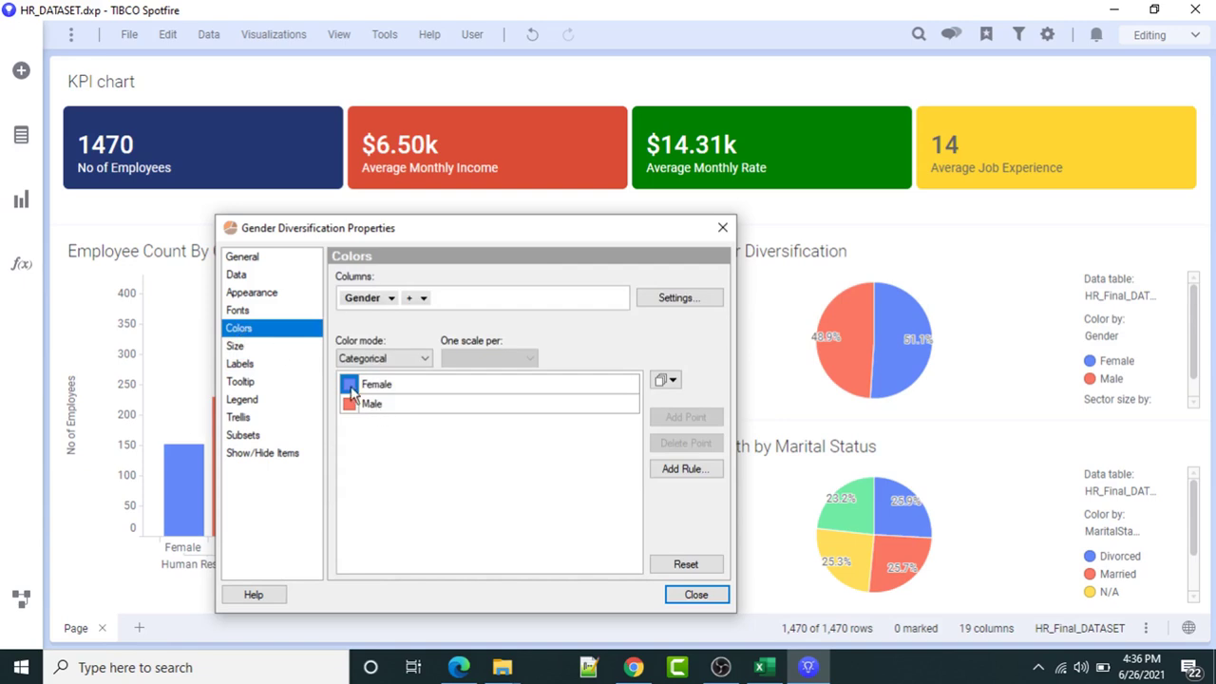
click(370, 390)
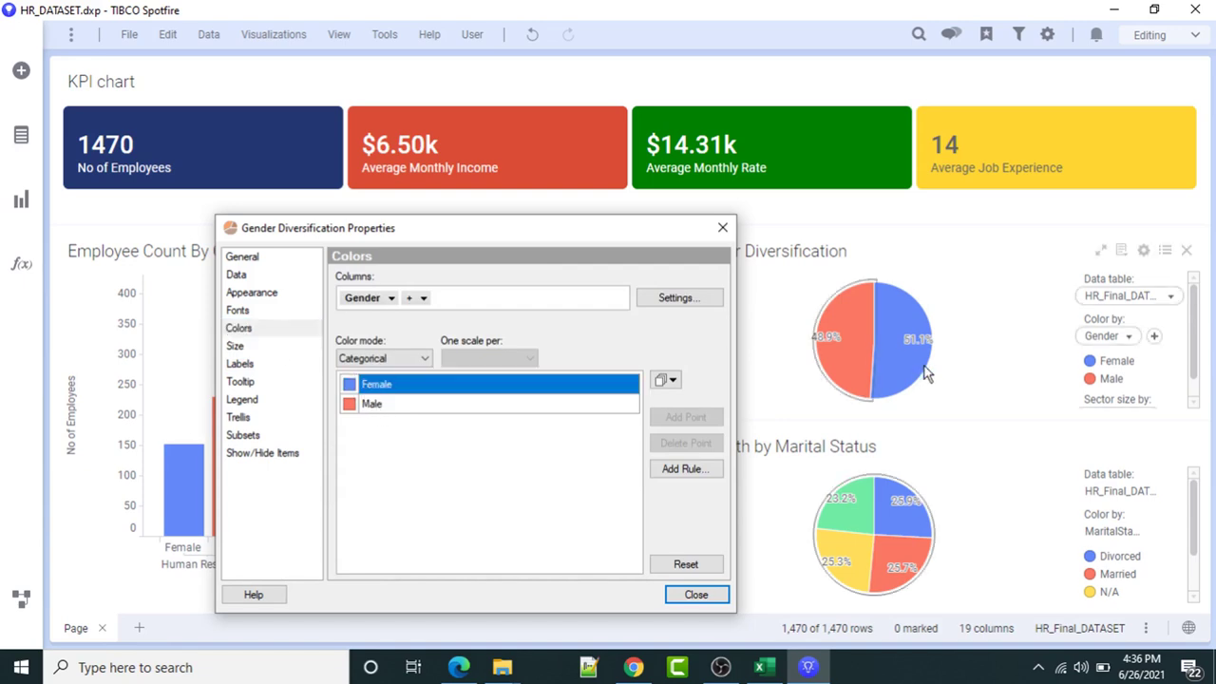
click(670, 381)
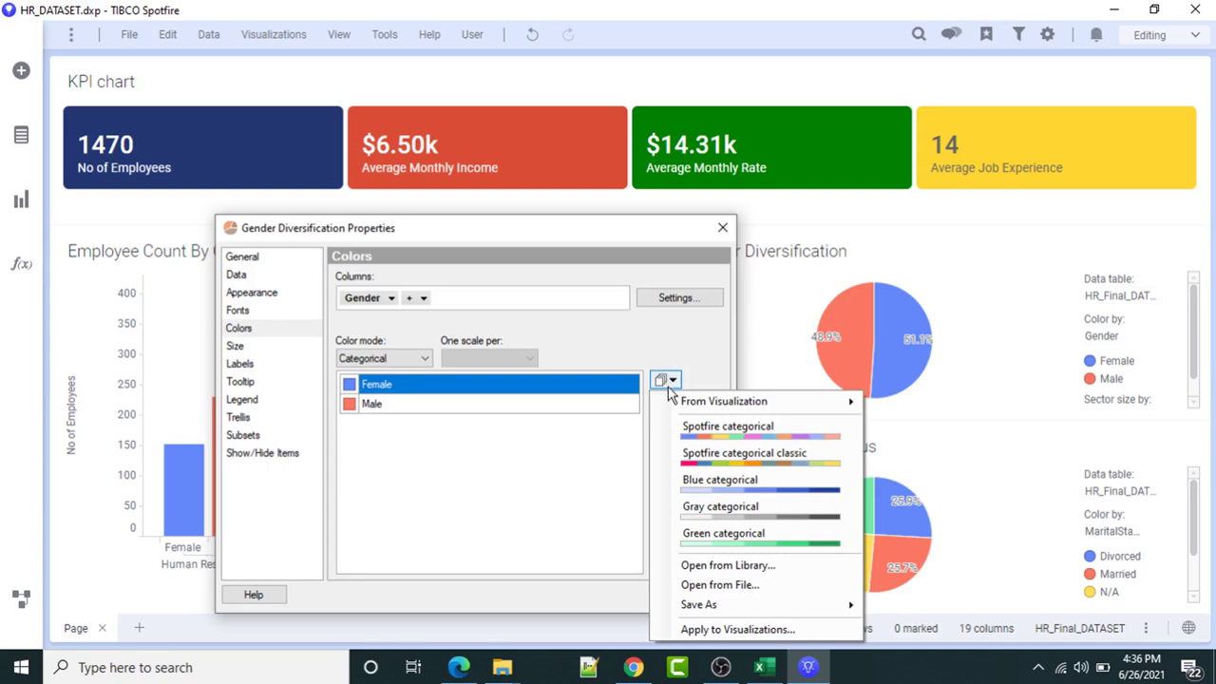
click(722, 545)
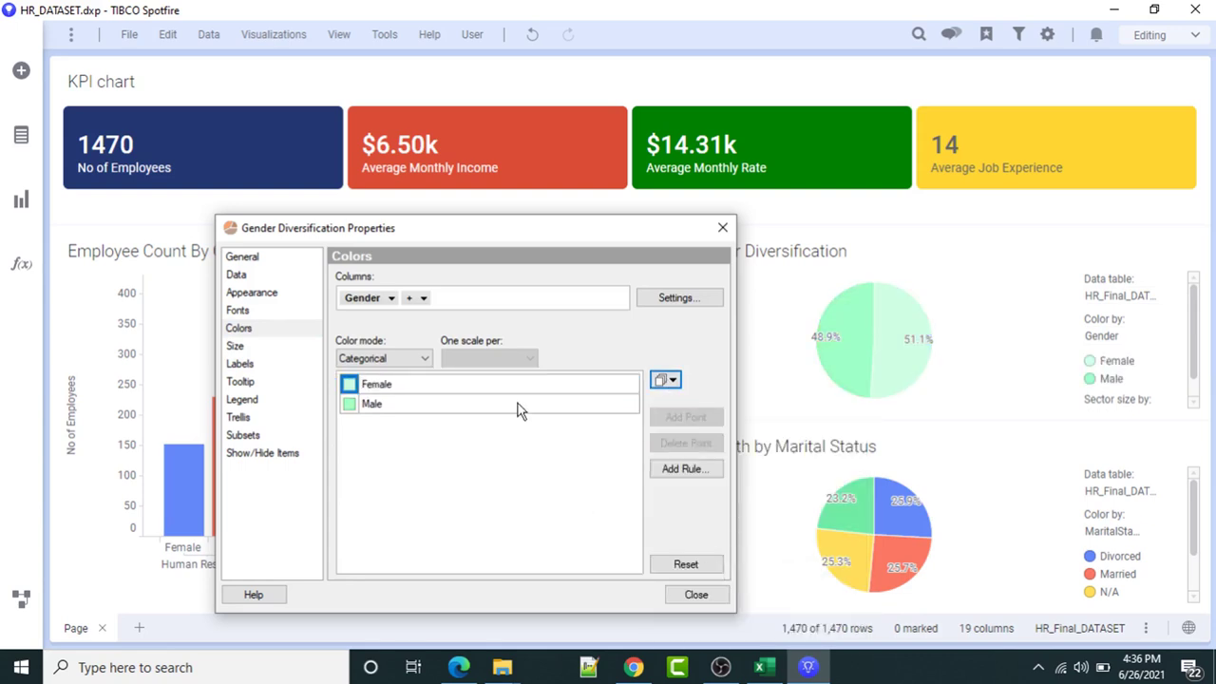
click(665, 380)
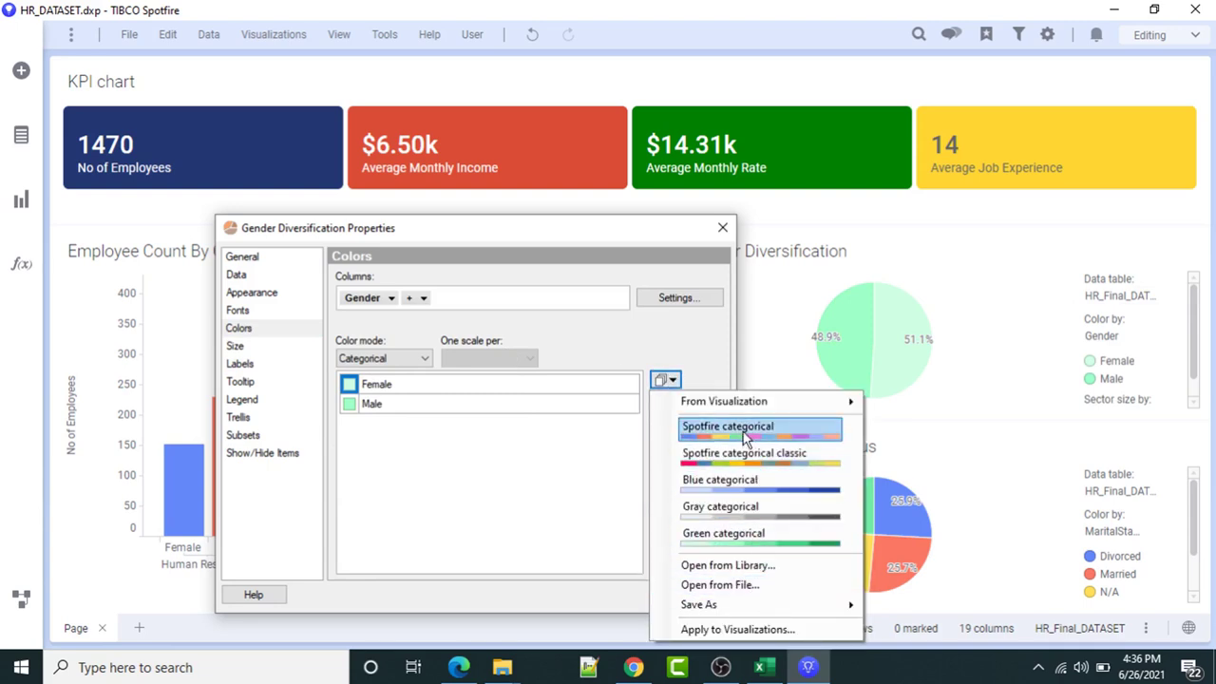
click(745, 432)
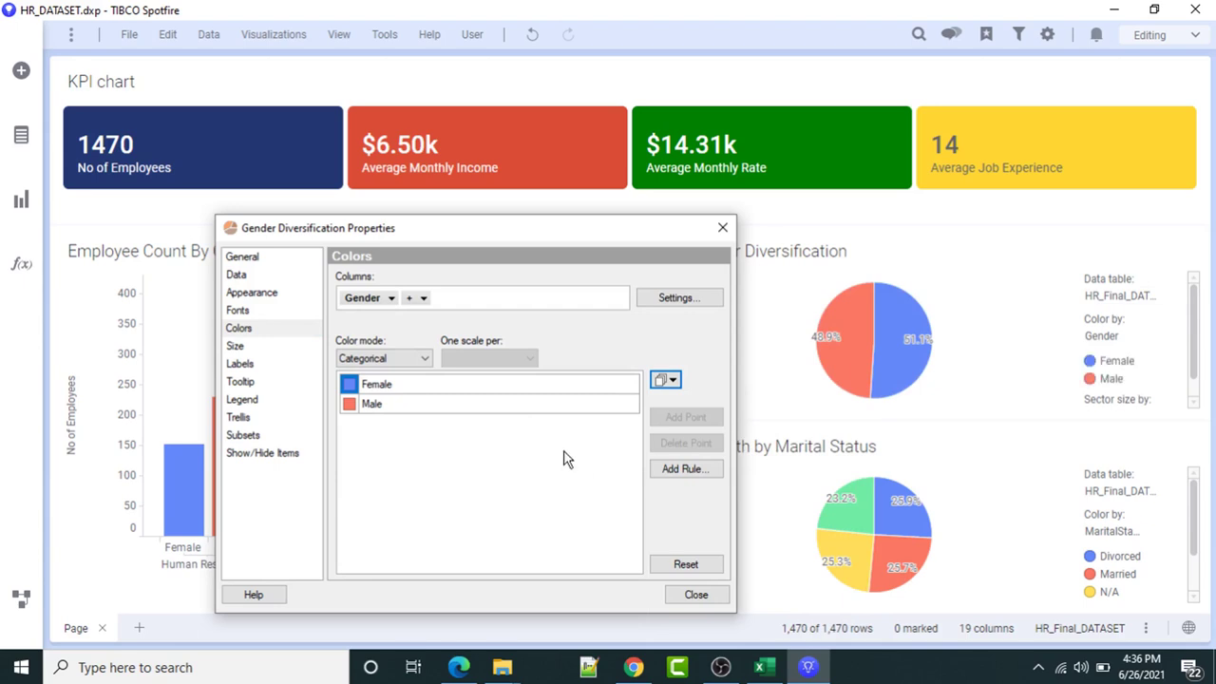
Try the Fixed colour mode on the Gender Diversification pie chart, returning to Categorical and closing its properties.
click(347, 361)
click(378, 391)
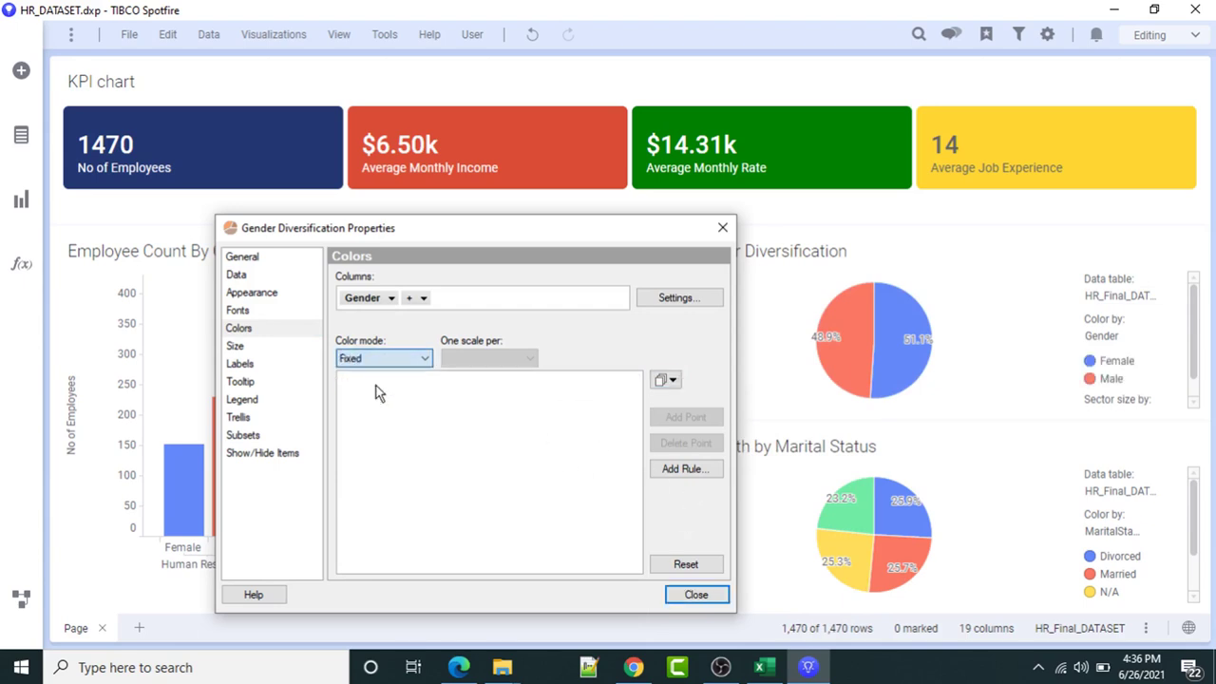
click(410, 359)
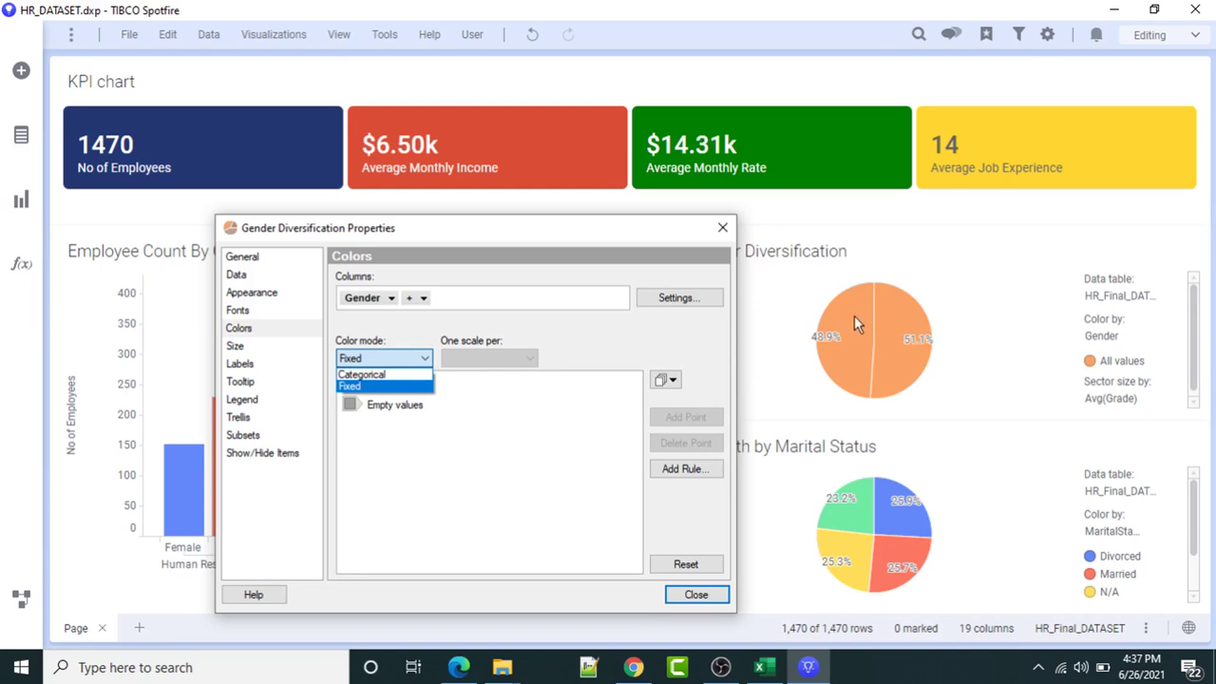
click(384, 375)
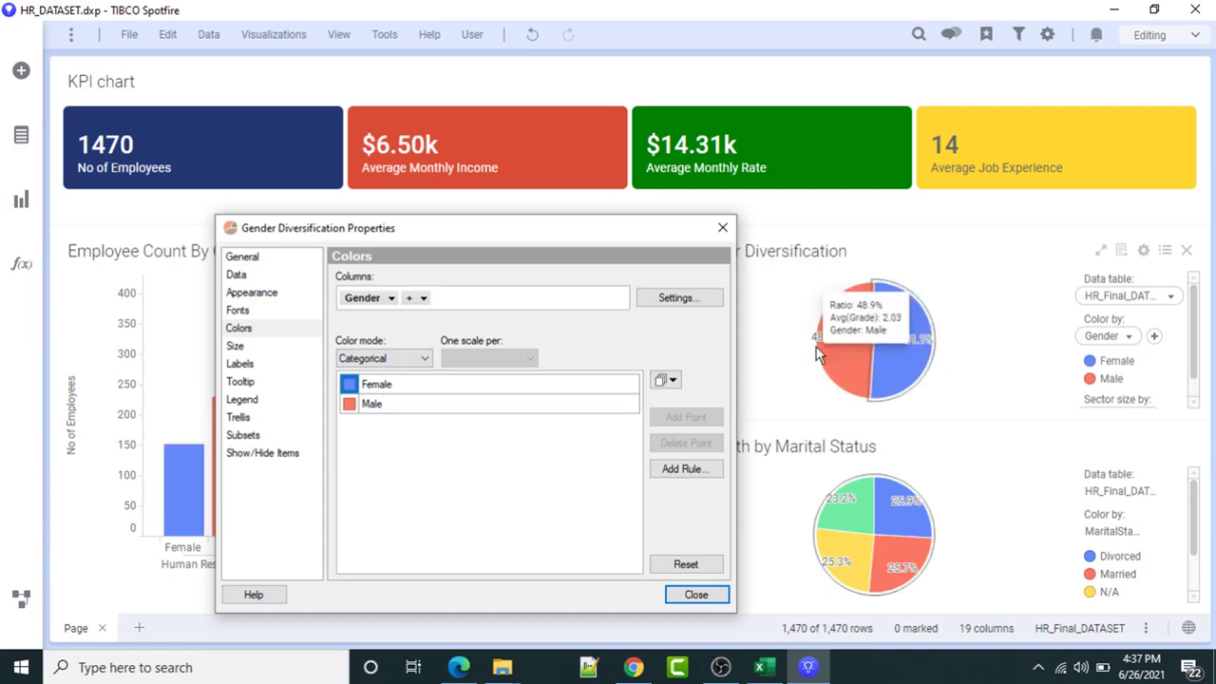
click(697, 596)
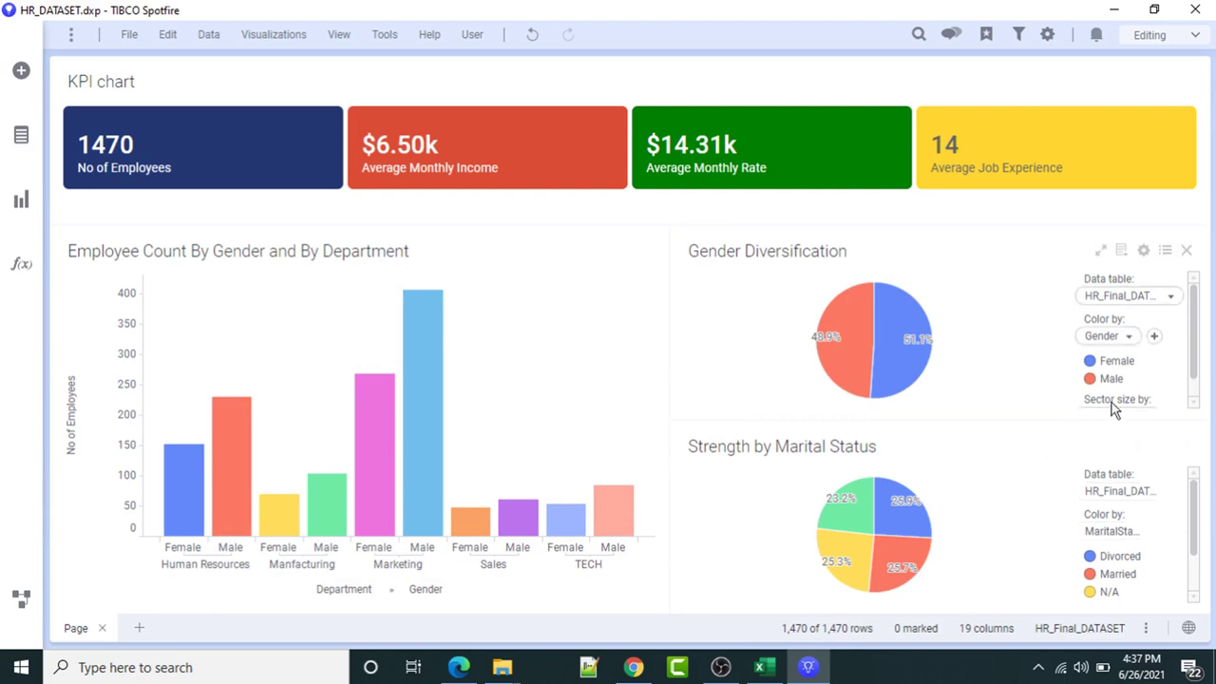
Remove the Sector size by item from the Gender Diversification pie chart's legend.
drag(1195, 371, 1197, 399)
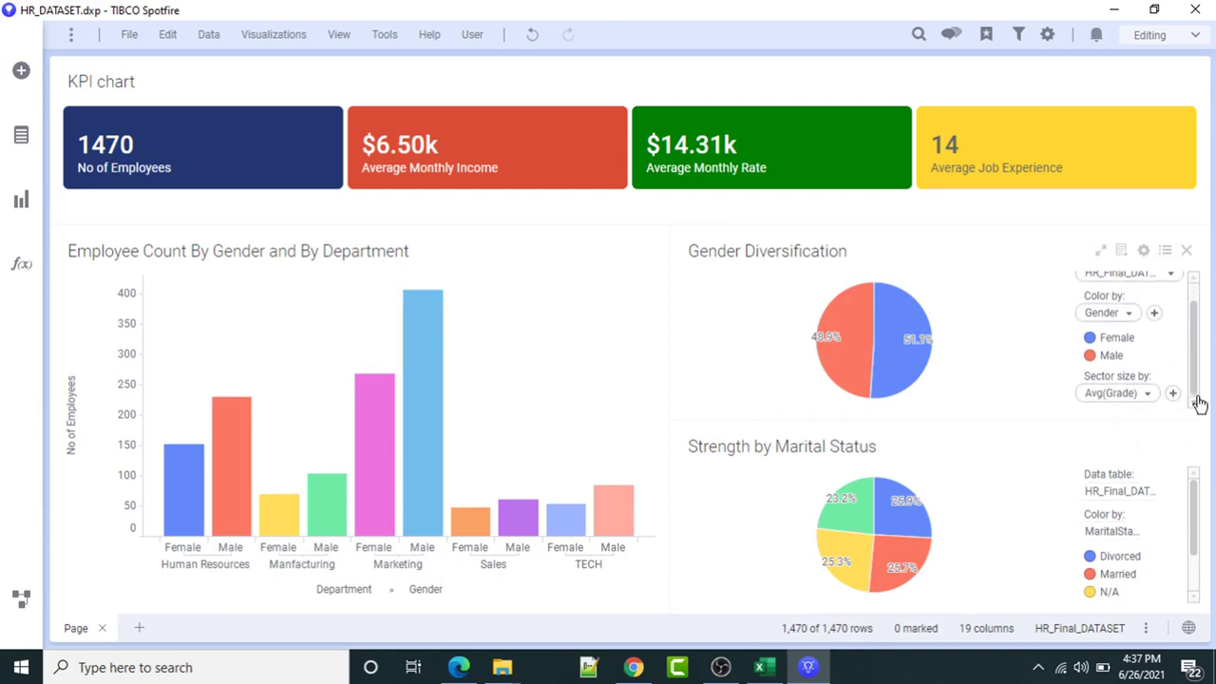
right_click(729, 323)
click(781, 637)
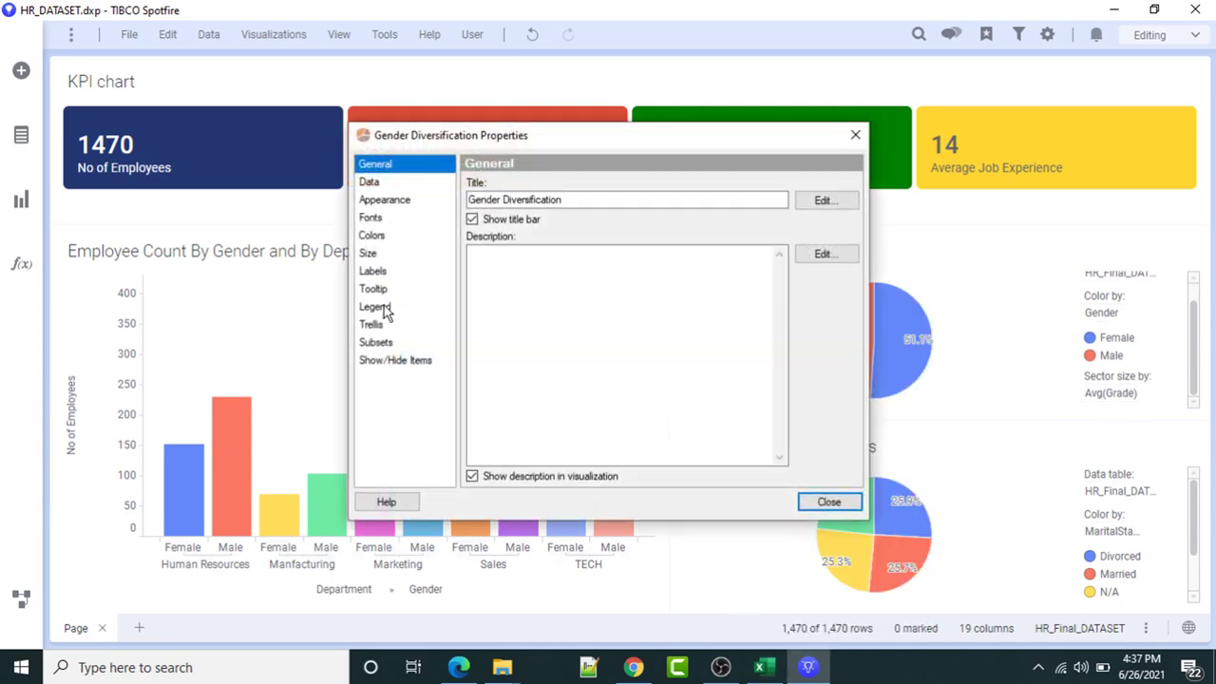
click(384, 306)
scroll(828, 342, down, 1)
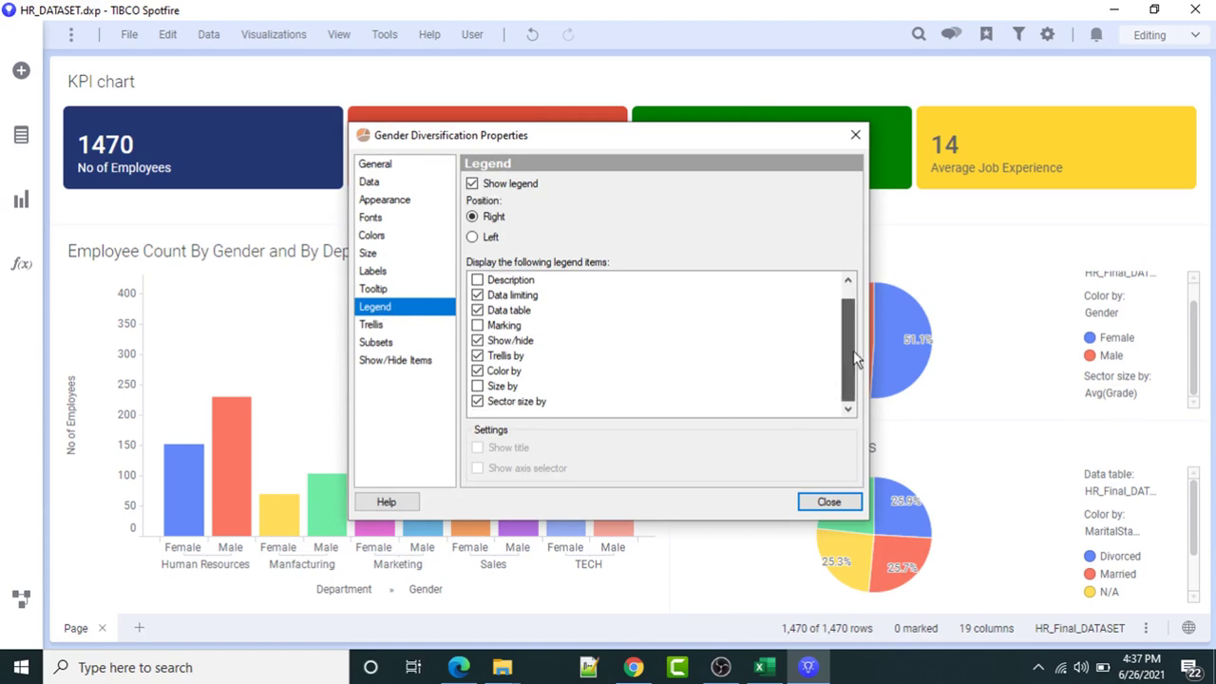
click(478, 402)
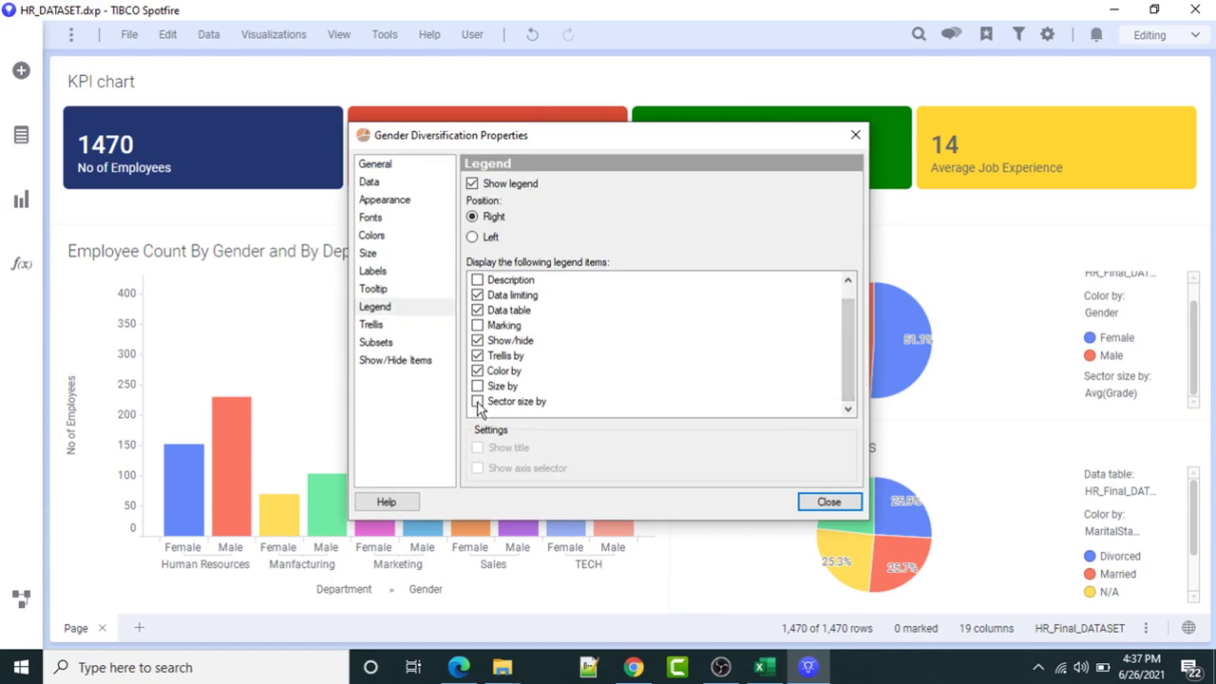
click(830, 502)
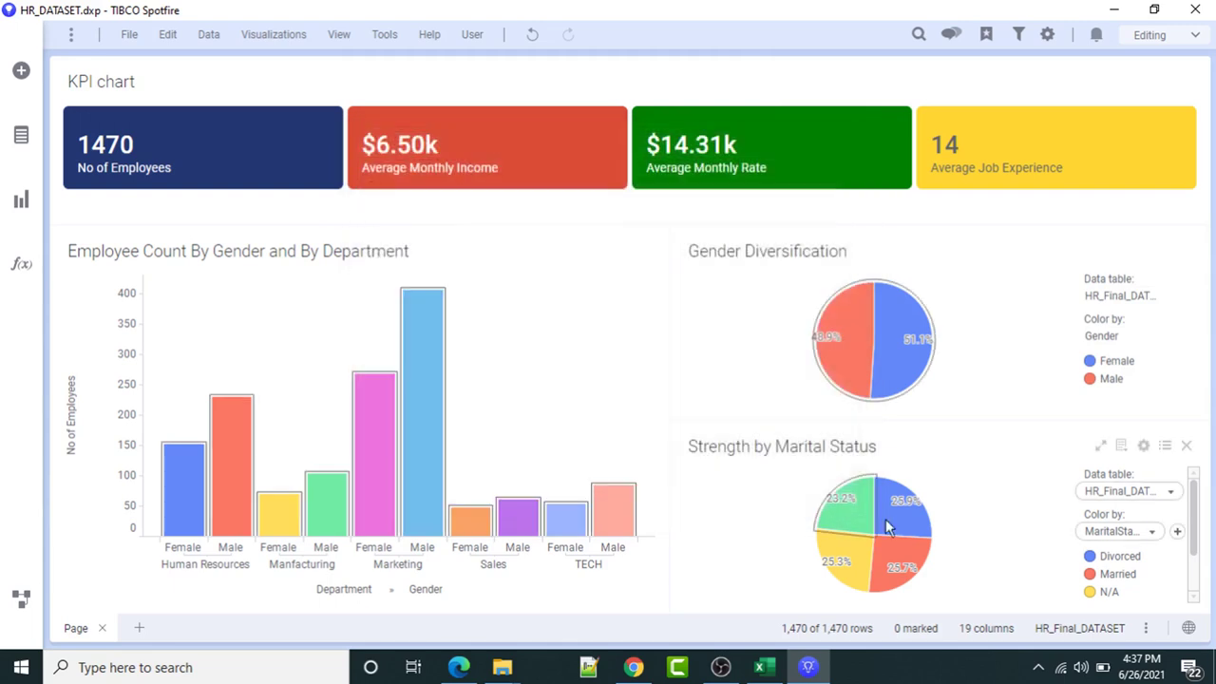
Remove the Sector size by item from the Strength by Marital Status pie chart's legend, keeping the legend positioned at the right.
right_click(768, 500)
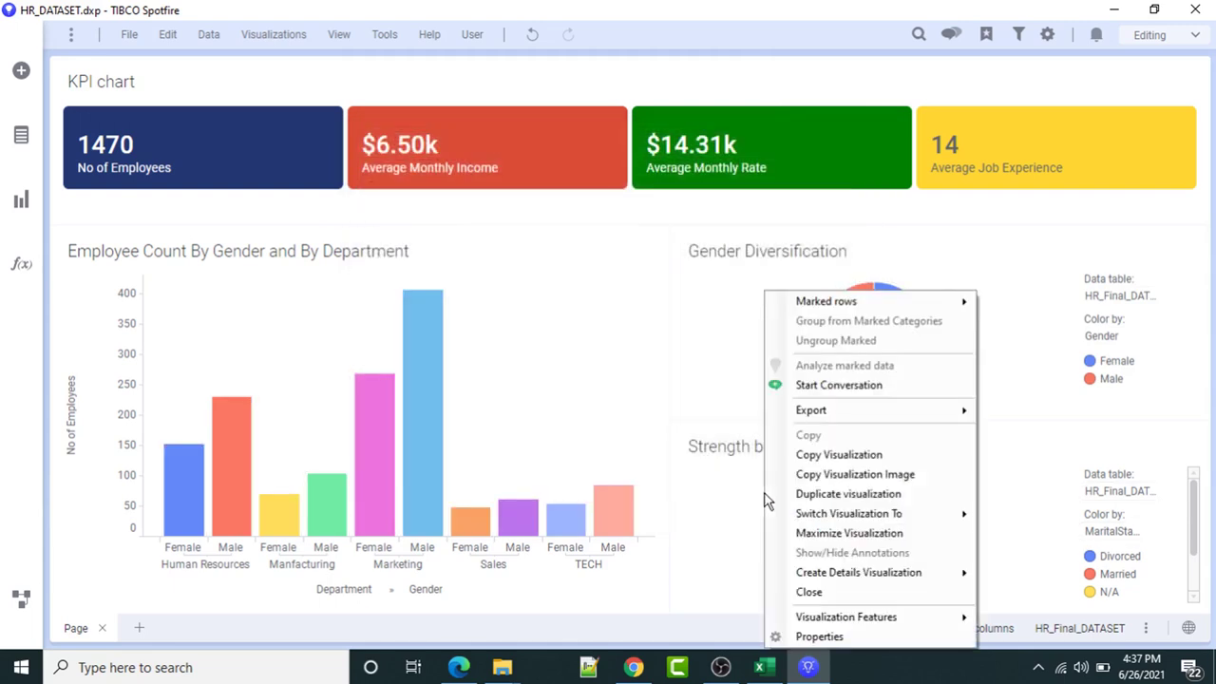
click(821, 637)
click(375, 309)
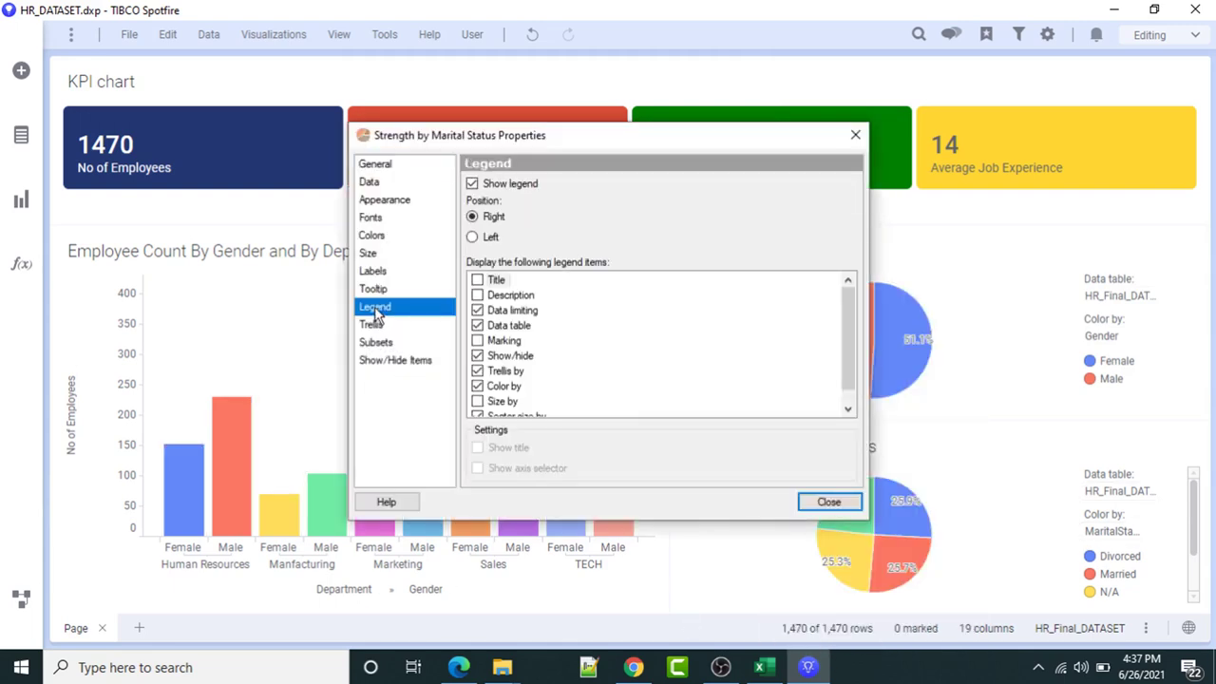
scroll(849, 329, down, 1)
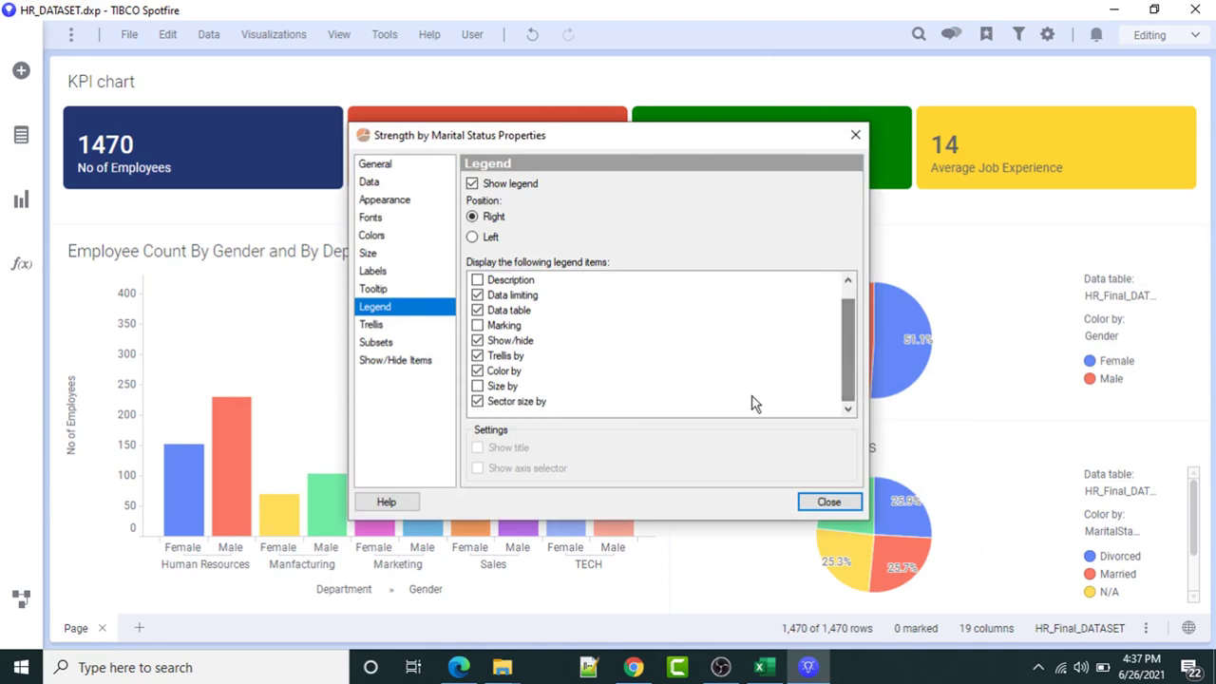
click(478, 402)
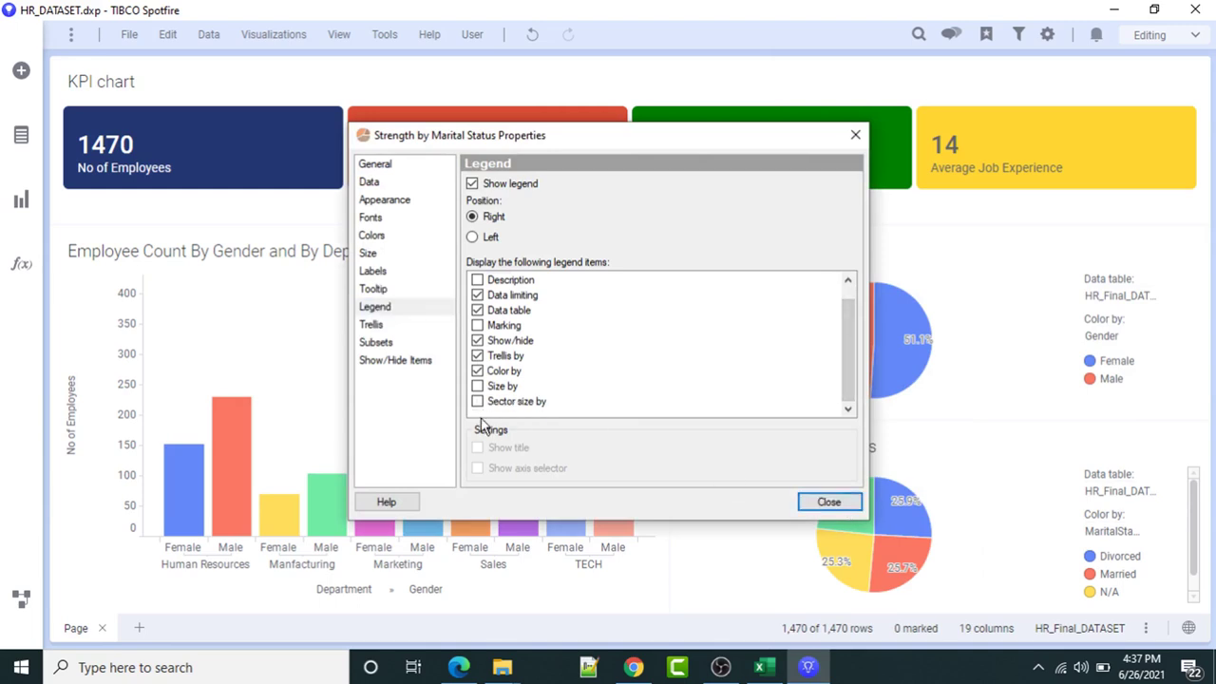
click(835, 506)
click(472, 217)
click(836, 507)
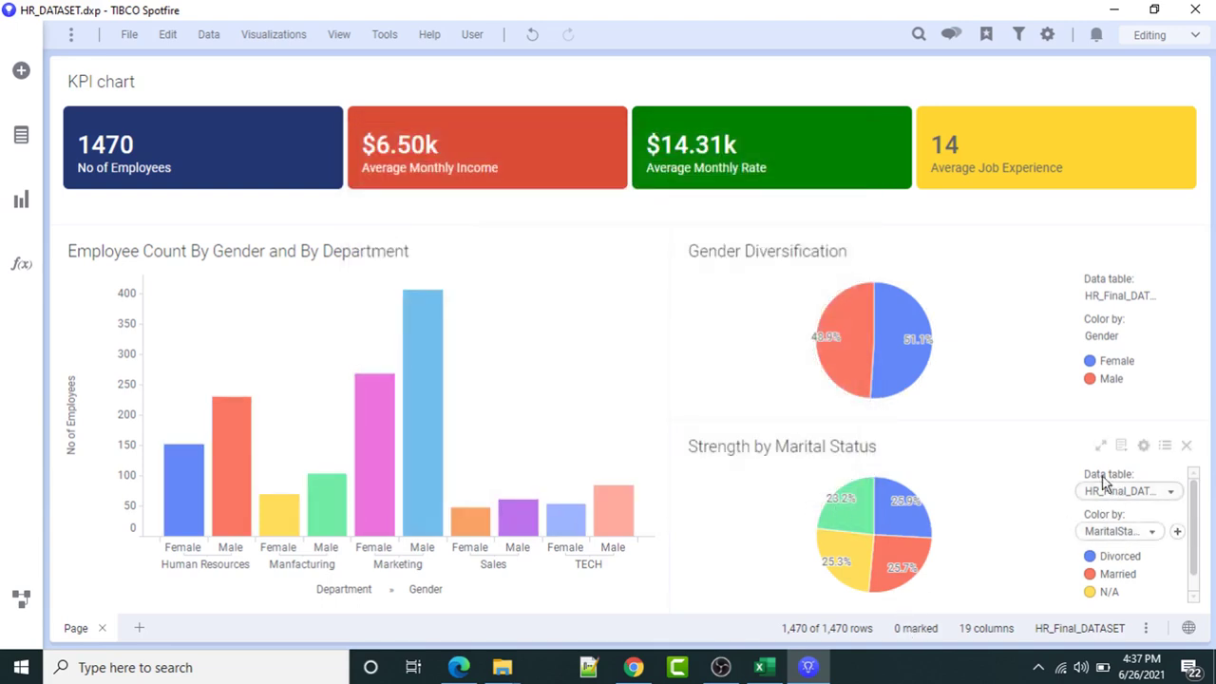
Remove the Data table item from the Gender Diversification pie chart's legend.
right_click(719, 321)
click(789, 637)
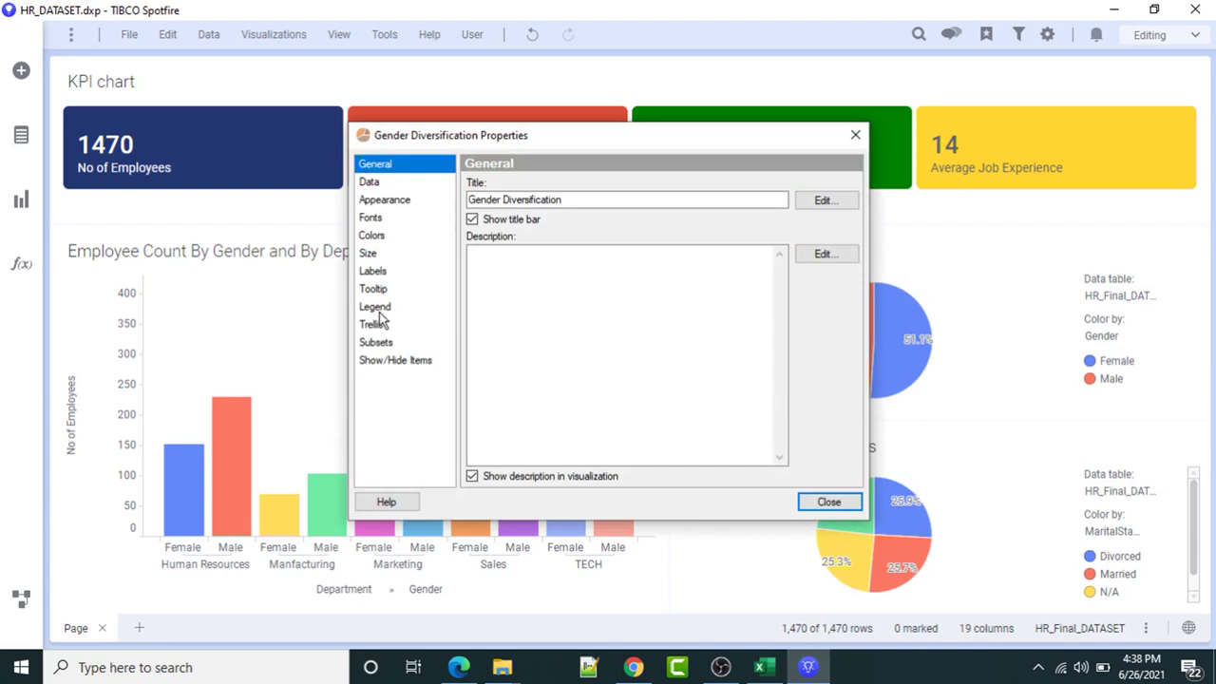
click(377, 307)
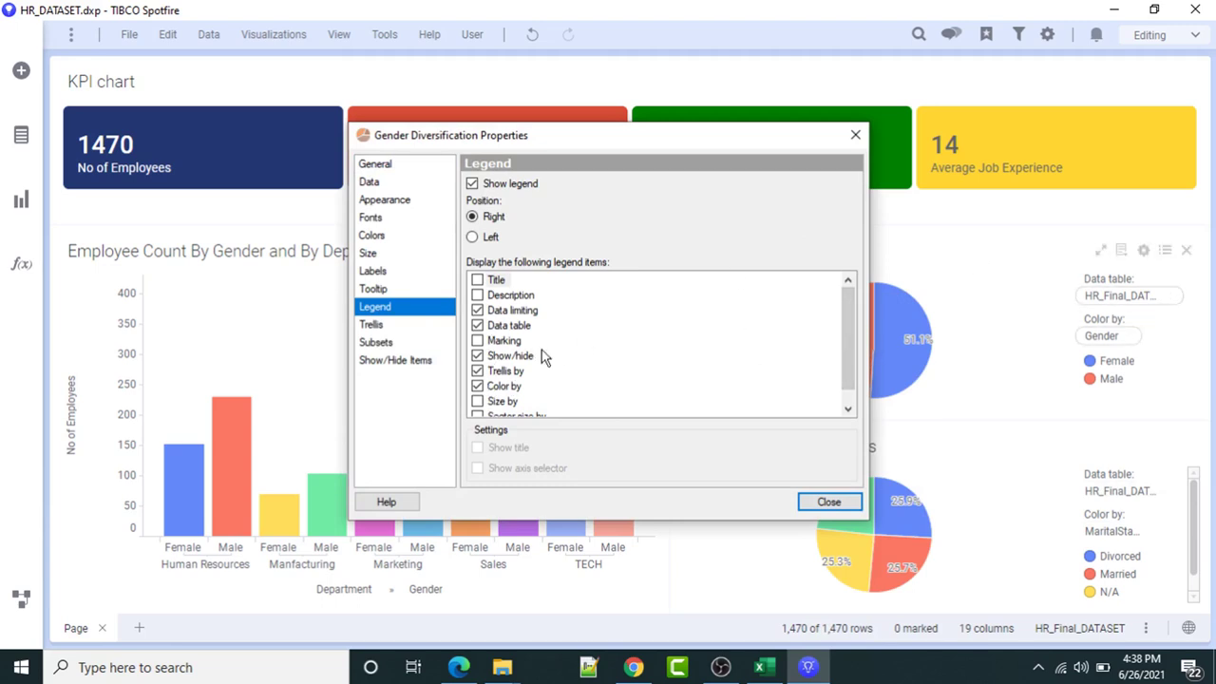
click(478, 327)
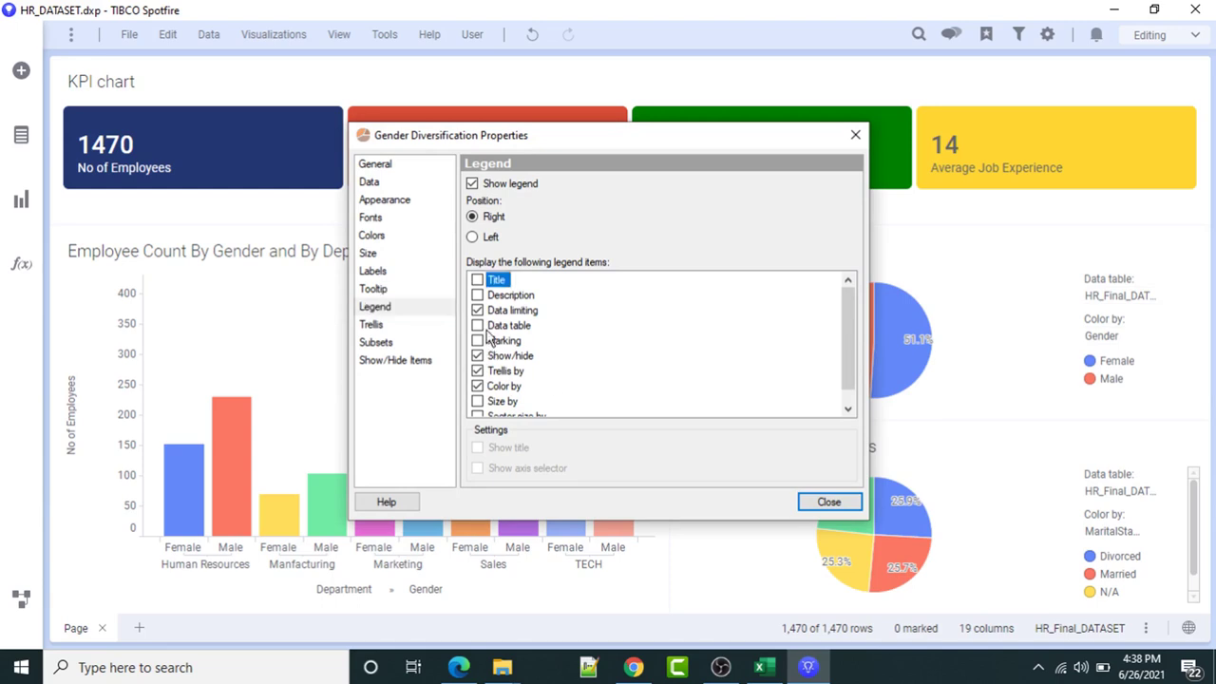
click(827, 503)
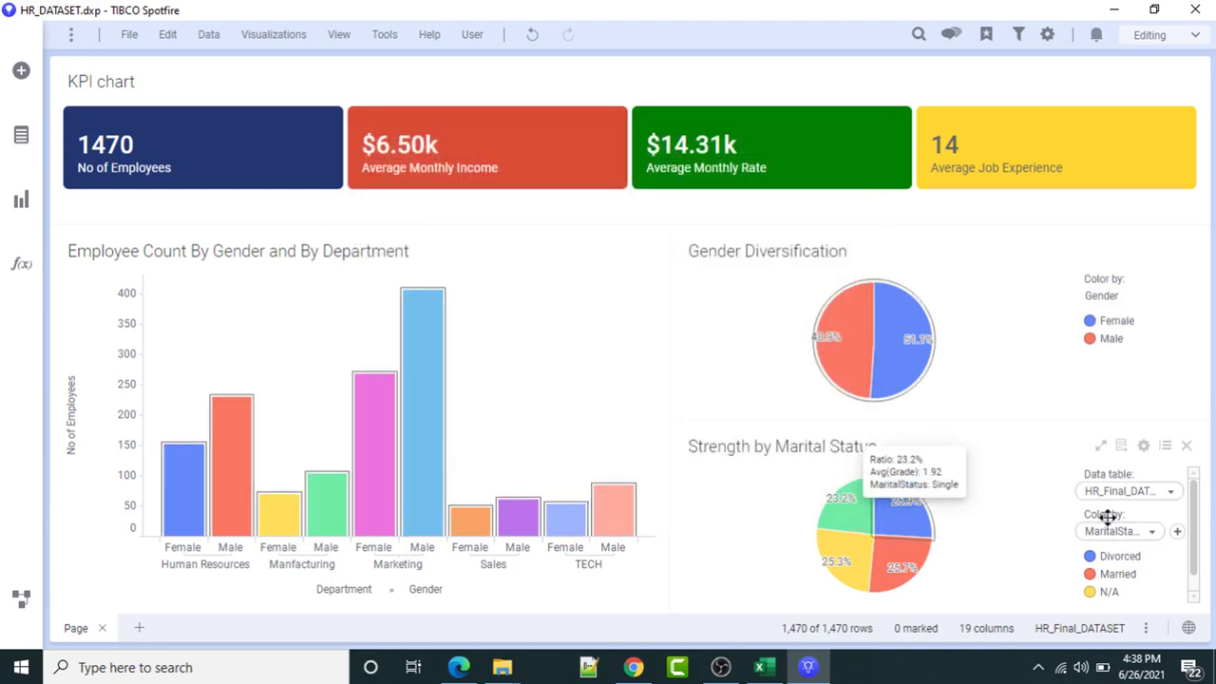
Remove the Data table item from the Strength by Marital Status pie chart's legend.
right_click(751, 501)
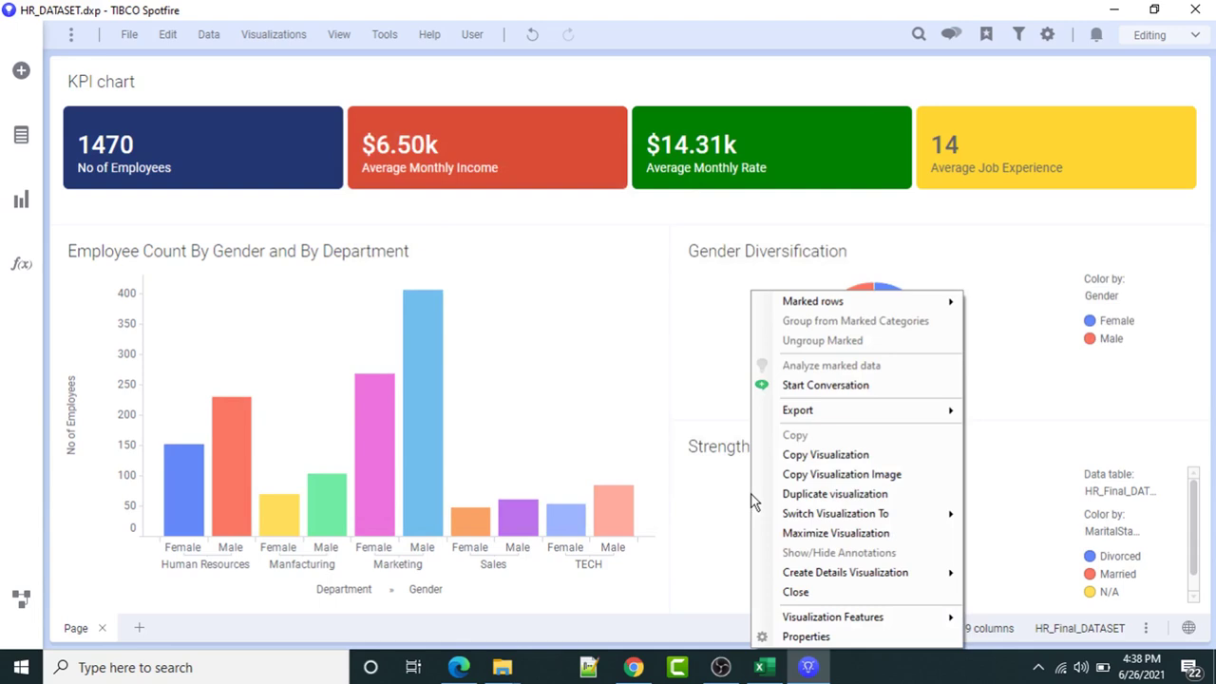
click(806, 636)
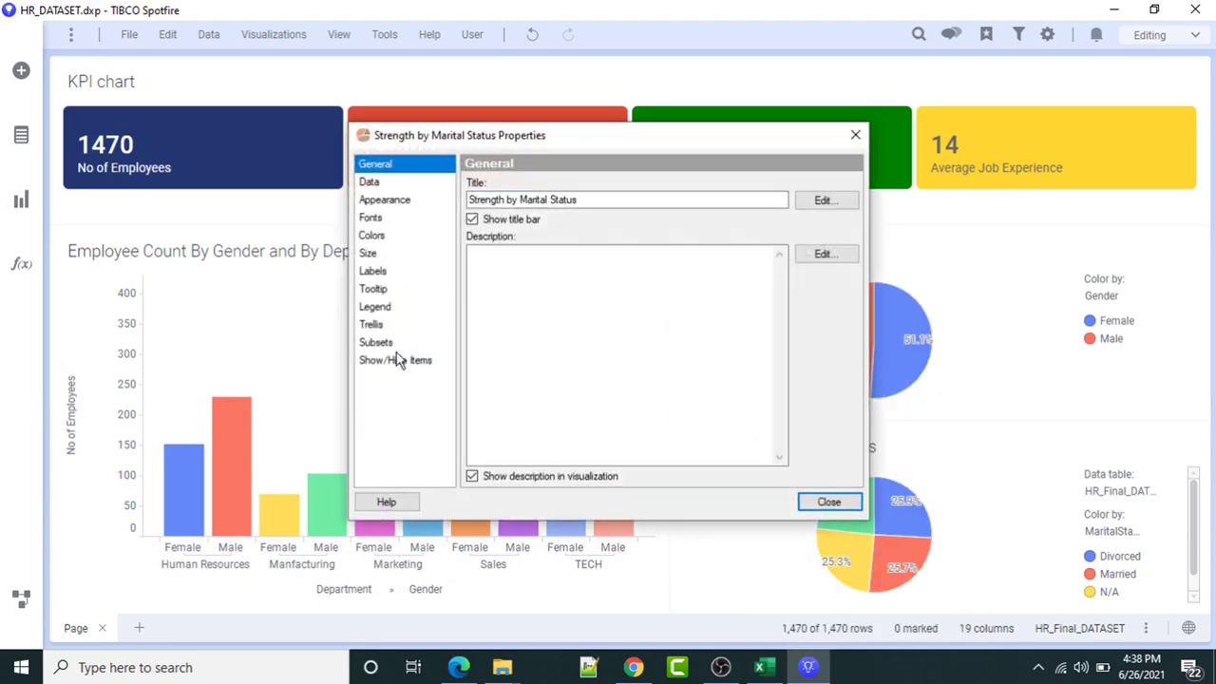
click(376, 305)
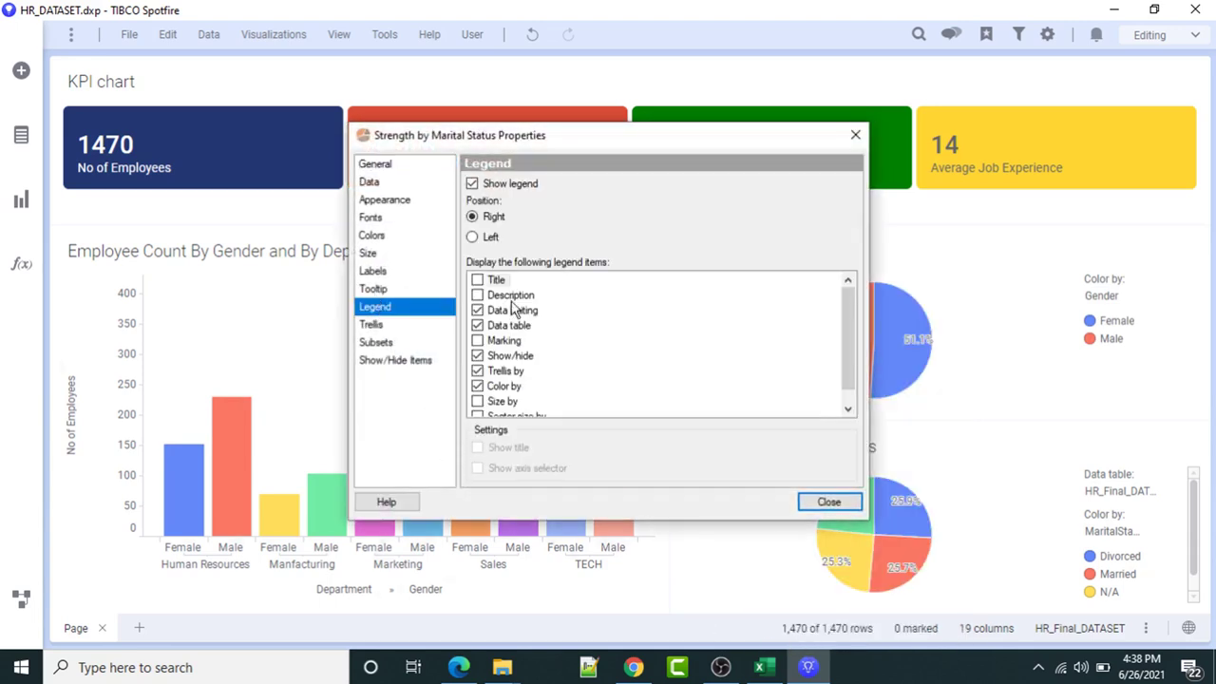
click(477, 325)
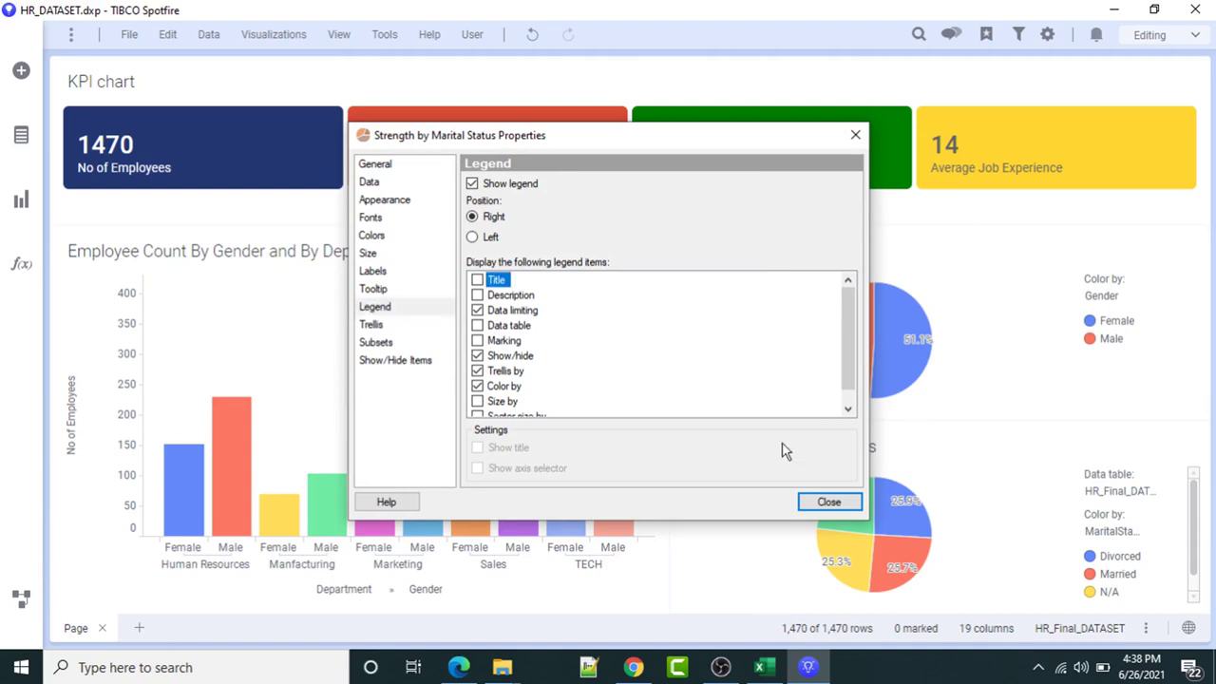
click(828, 501)
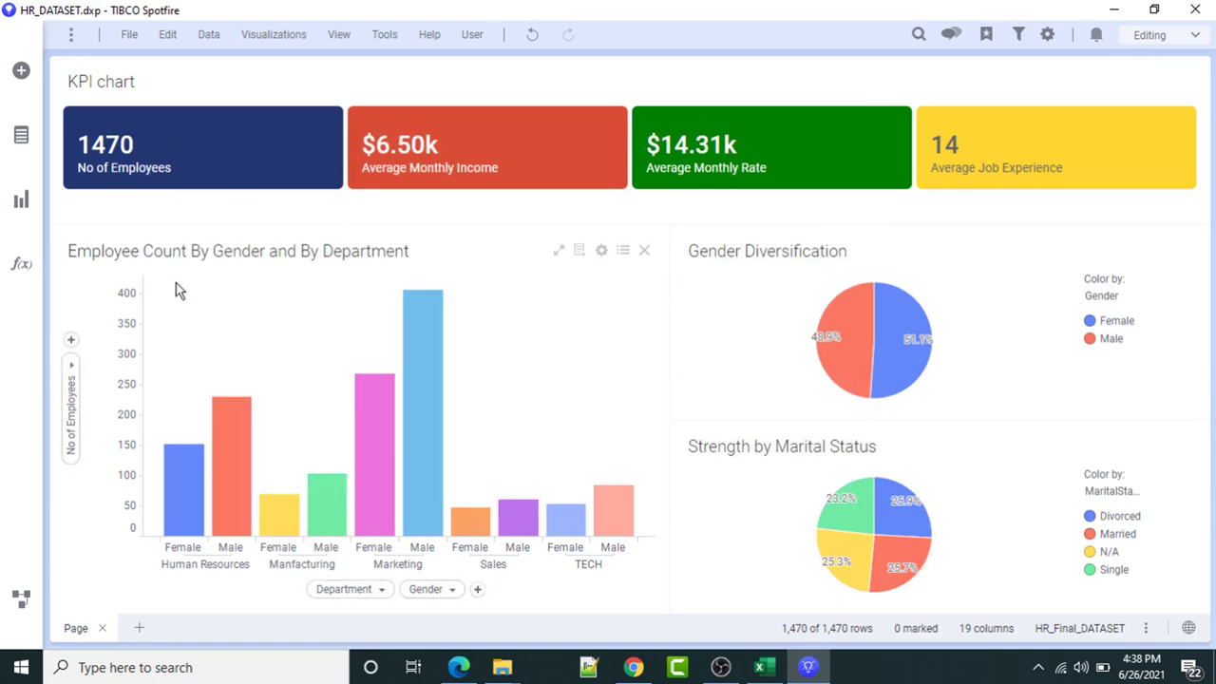
Change the canvas styling of the dashboard to the dark theme.
click(336, 38)
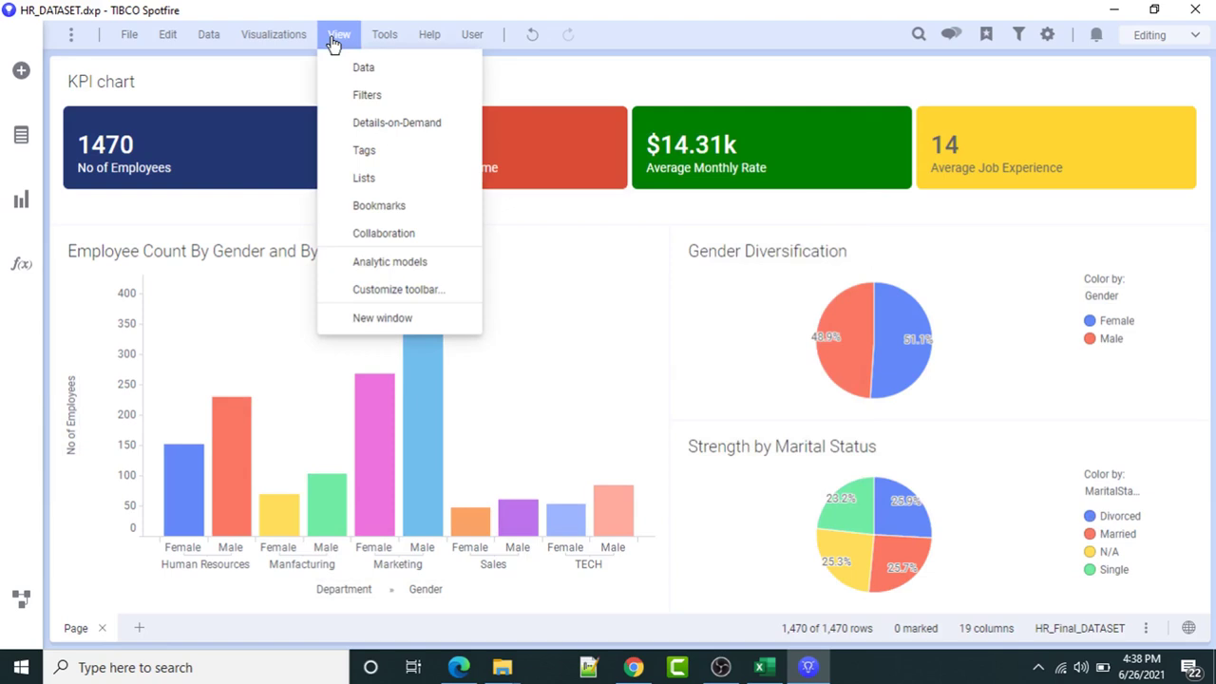
click(280, 38)
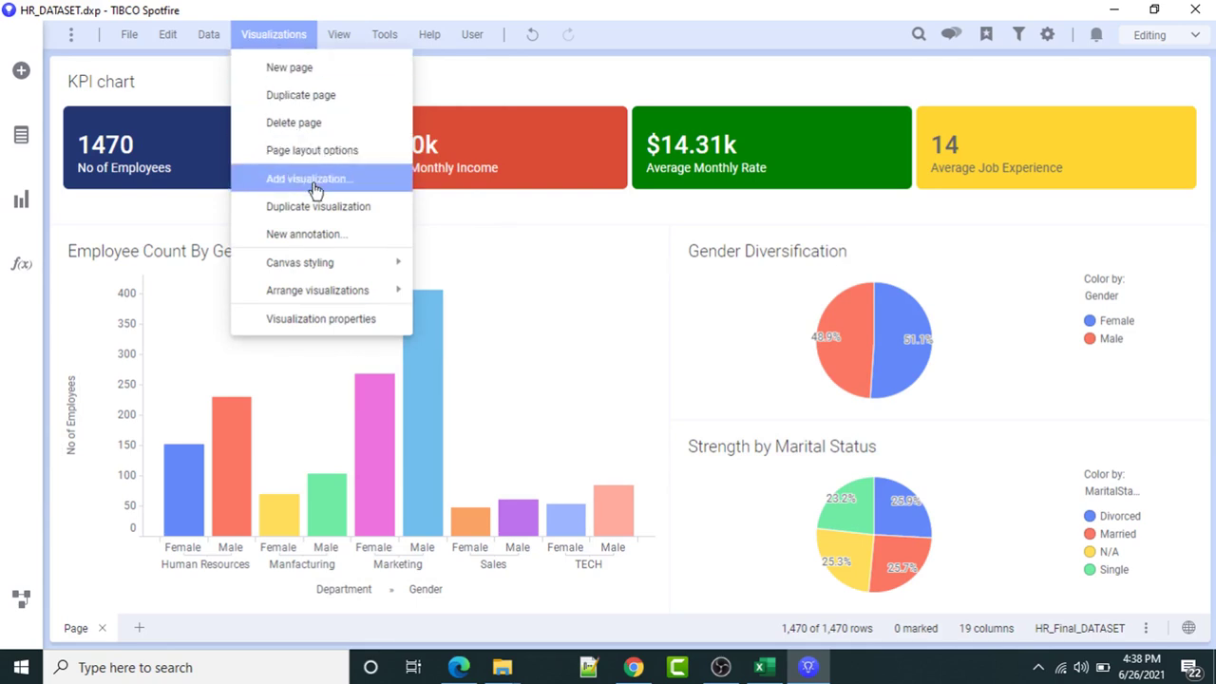
mouse_move(314, 262)
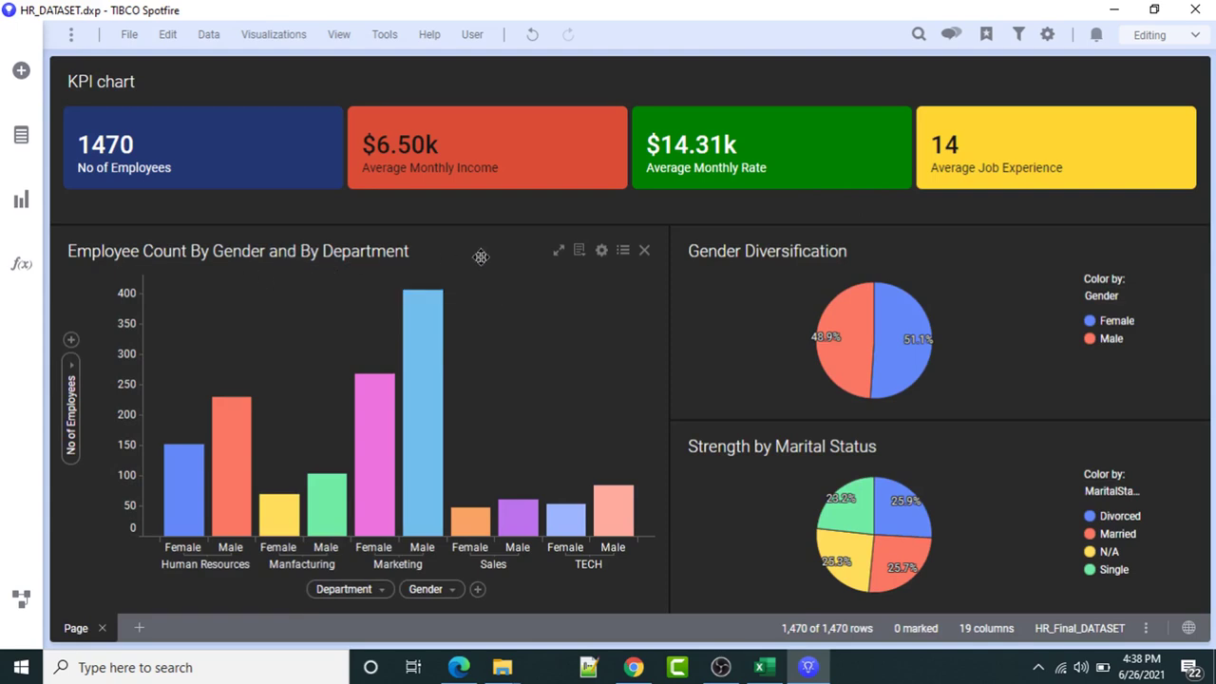
Preview the dark dashboard in Viewing mode and return to Editing mode.
click(1171, 41)
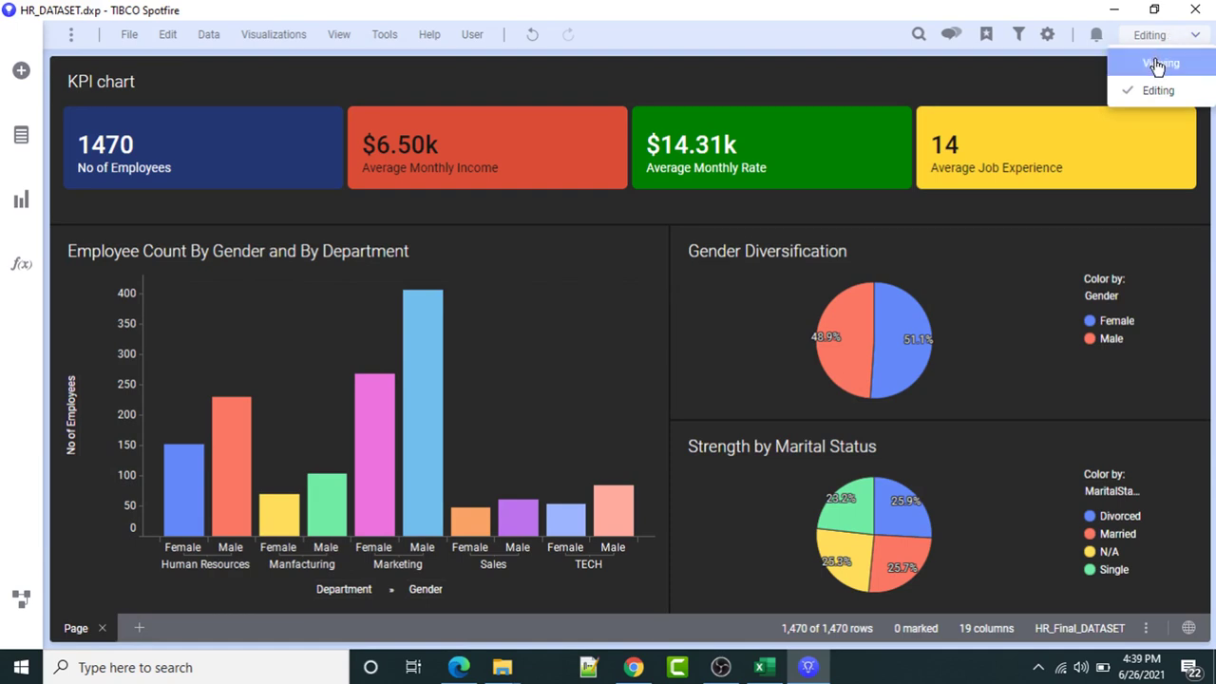
click(1157, 60)
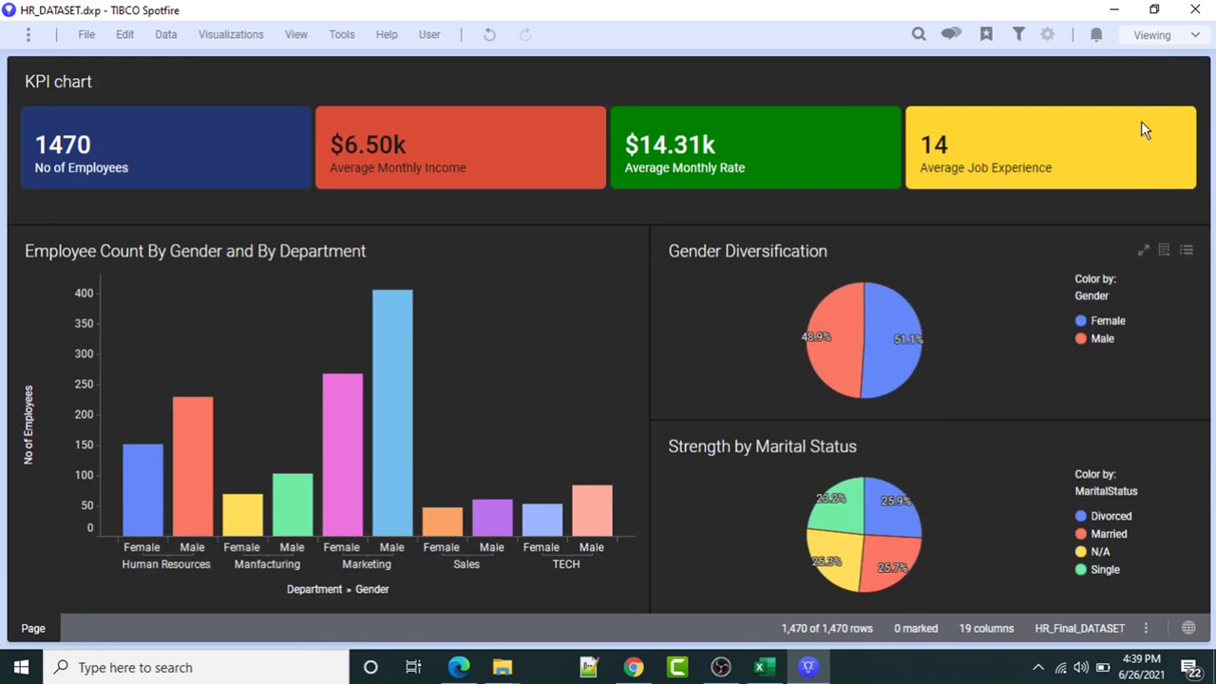
click(1153, 35)
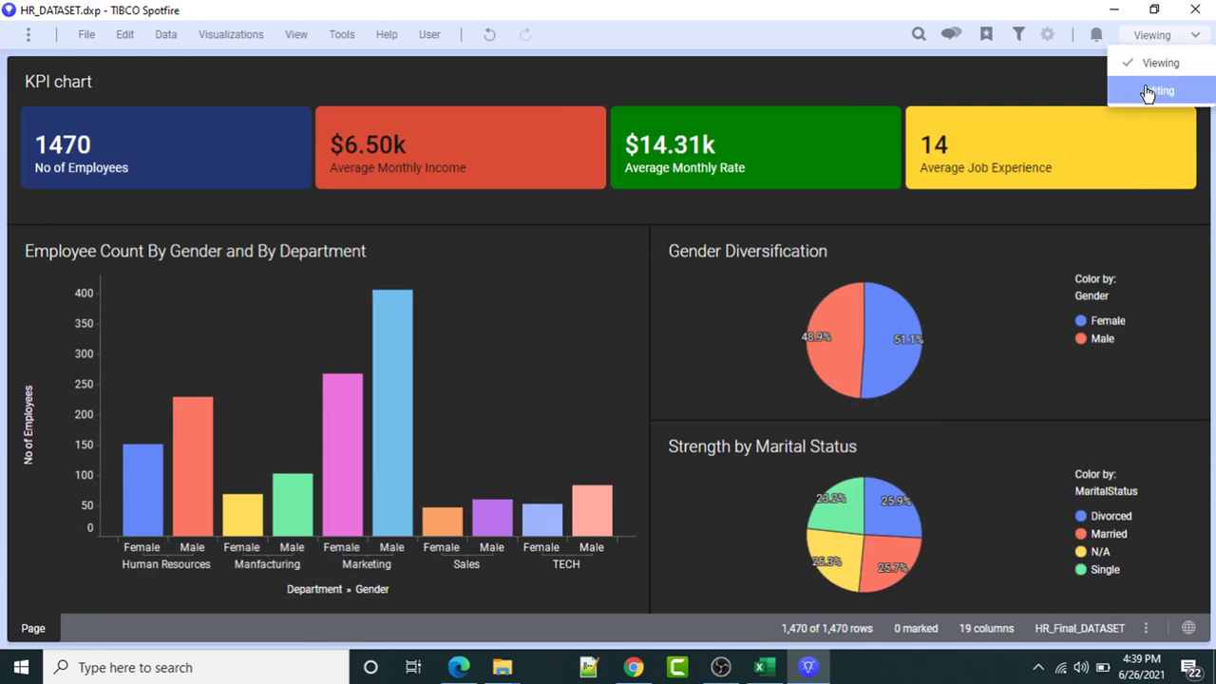
click(1158, 91)
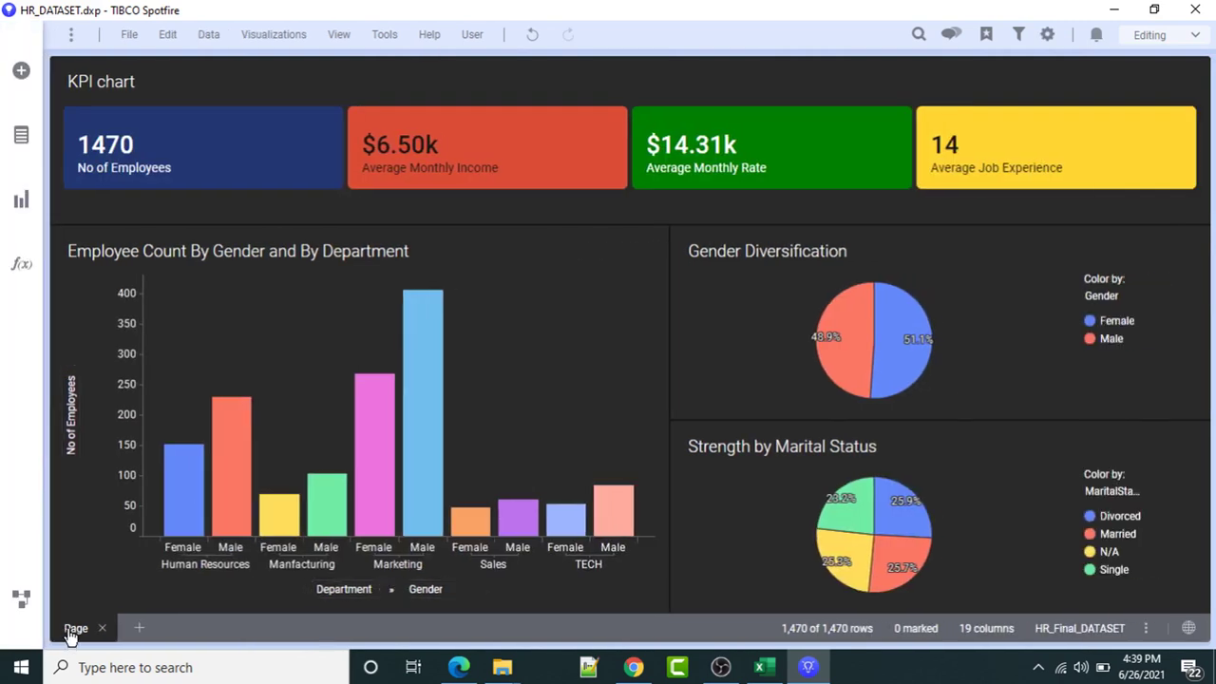
Rename the dashboard page as "Hr Summary Dashobard" and switch the analysis to Viewing mode.
double_click(74, 629)
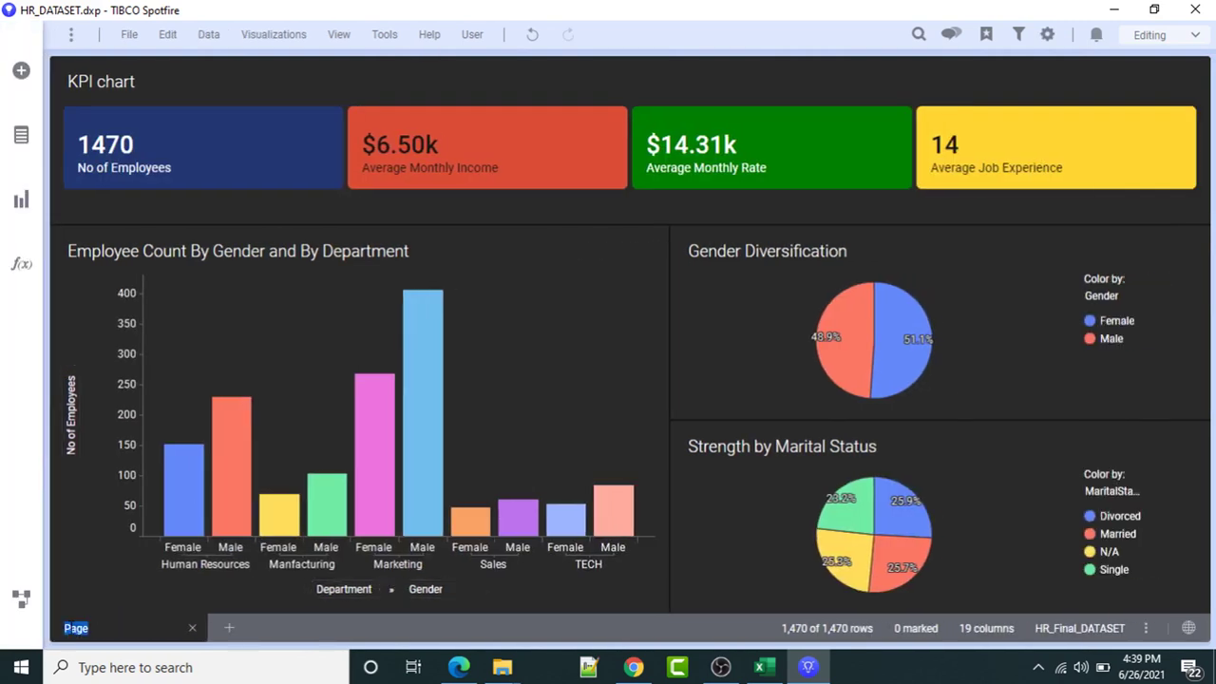
text(Hr Summary )
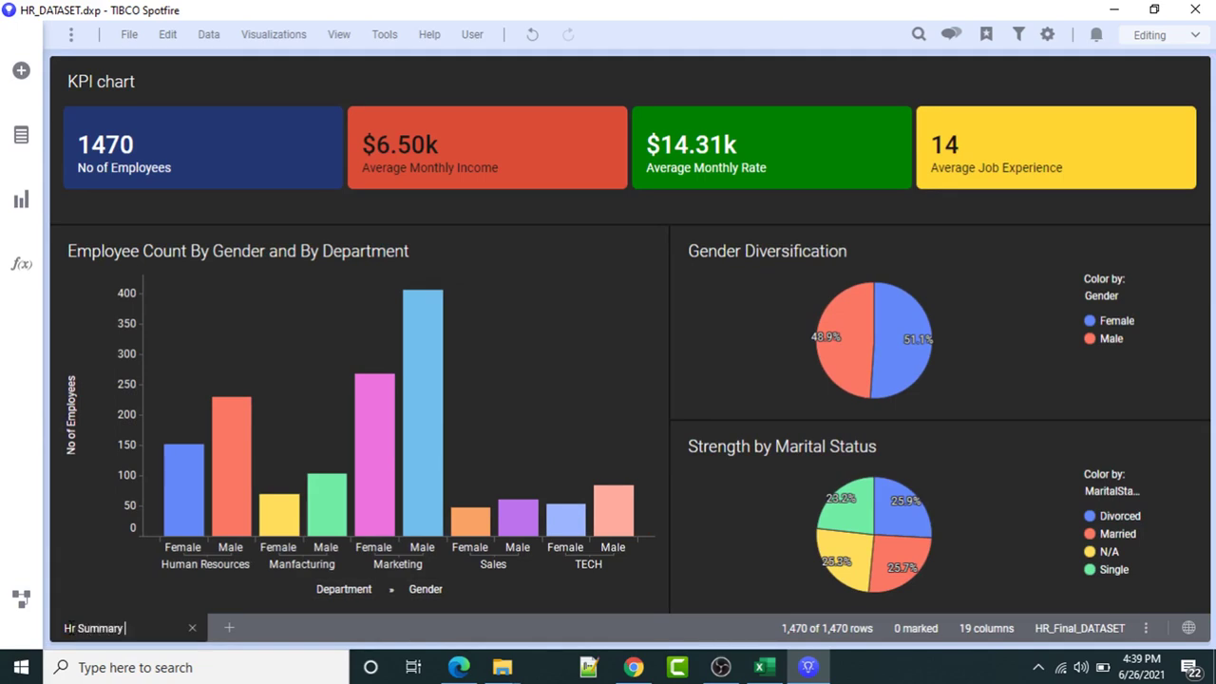
text(Dashobard)
key(Return)
click(1161, 35)
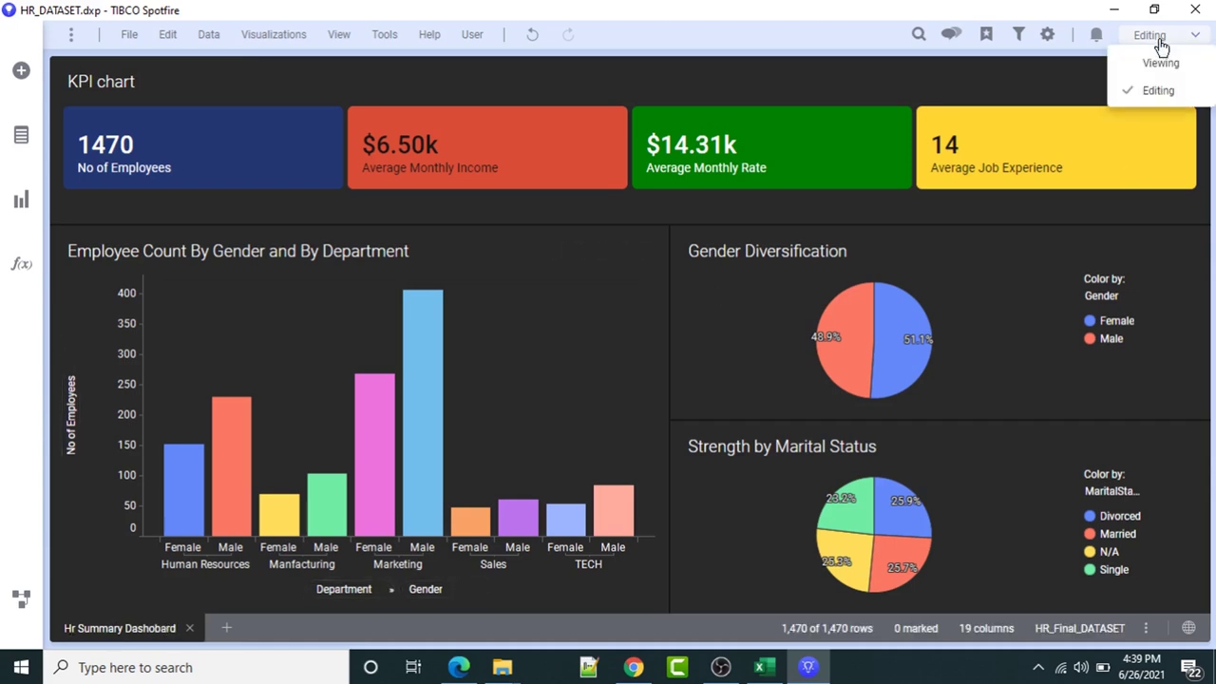
click(1158, 64)
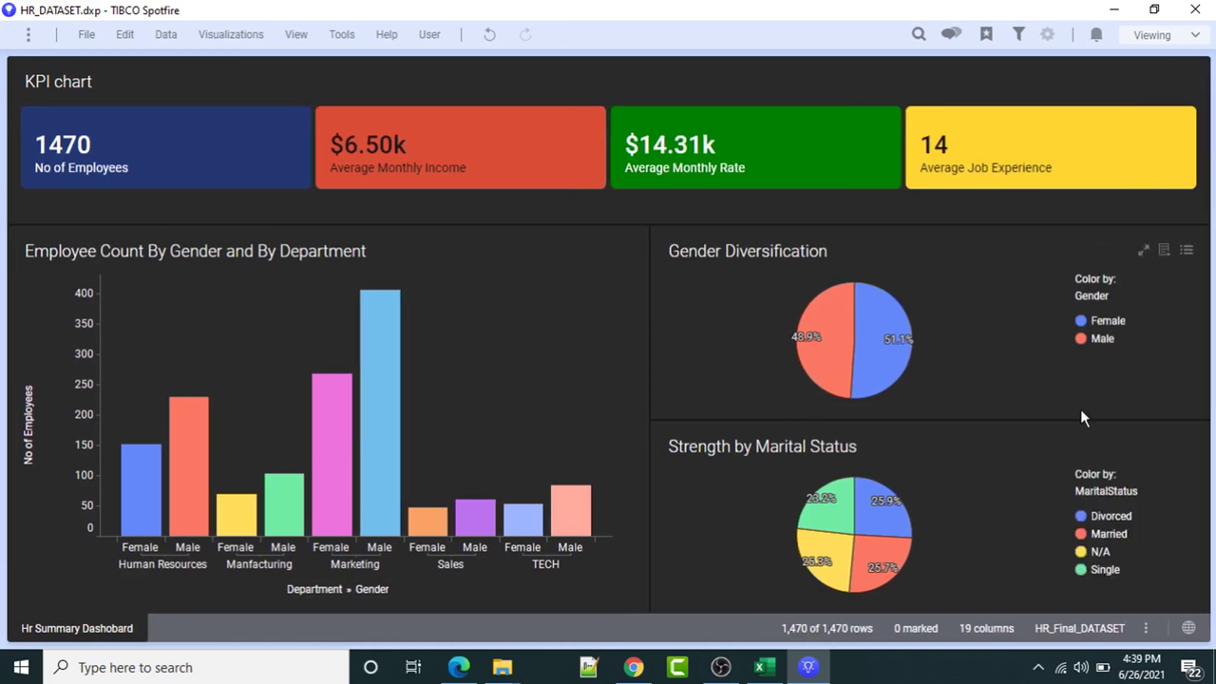